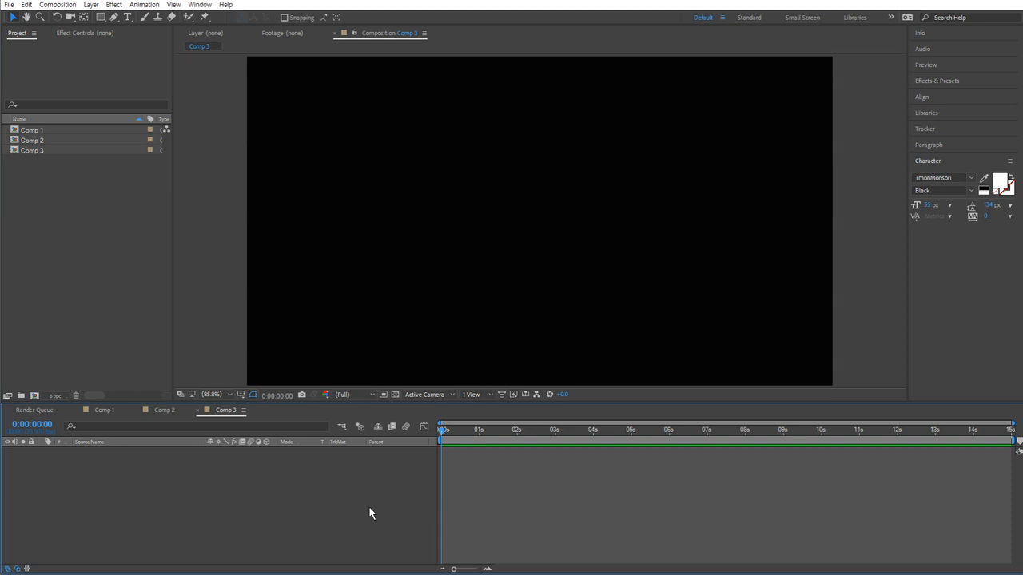
- Create an empty text layer in Comp 3 and expand its Text properties to select Source Text
key("ctrl+t")
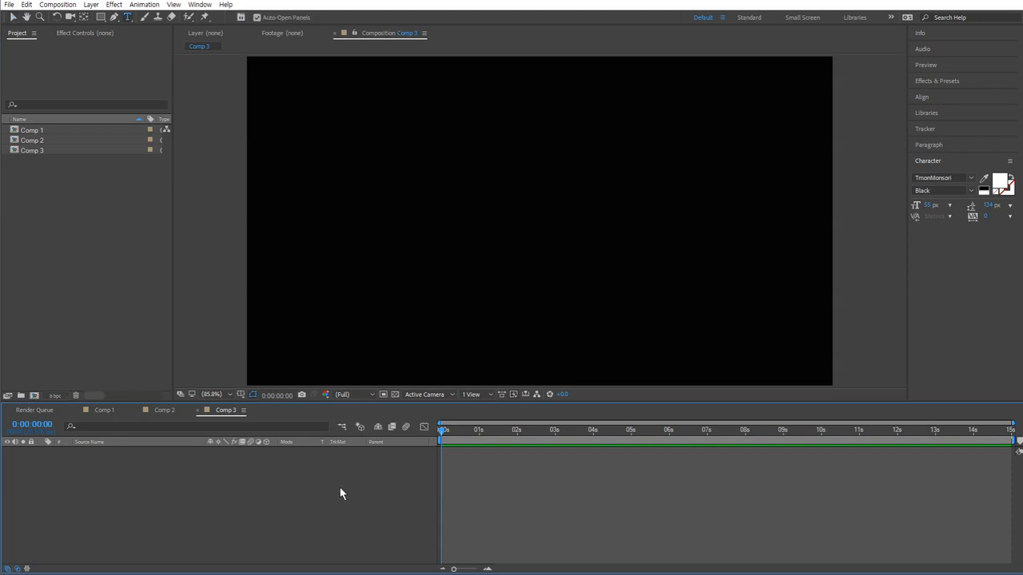
left_click(328, 319)
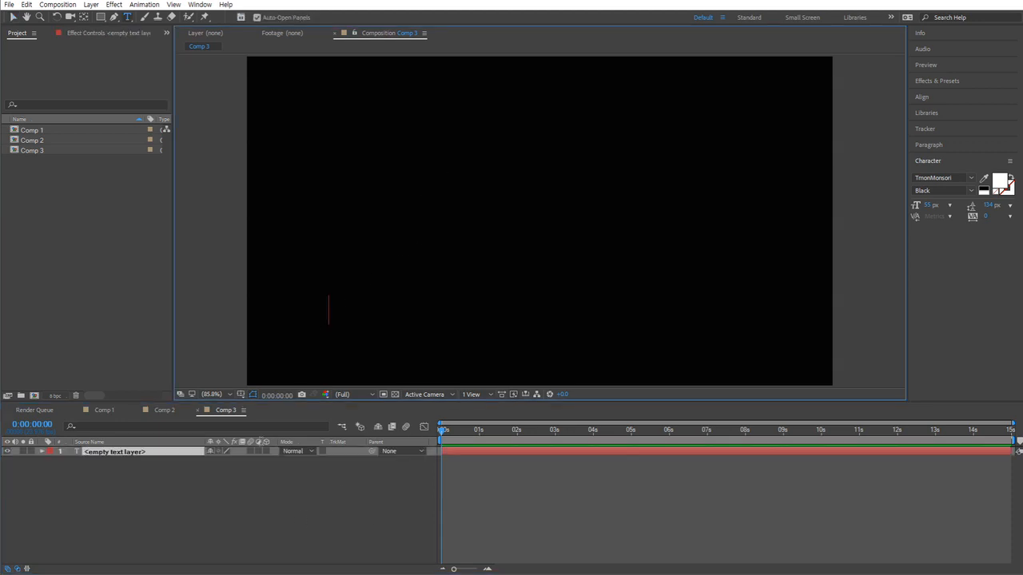
left_click(42, 452)
left_click(51, 461)
left_click(71, 472)
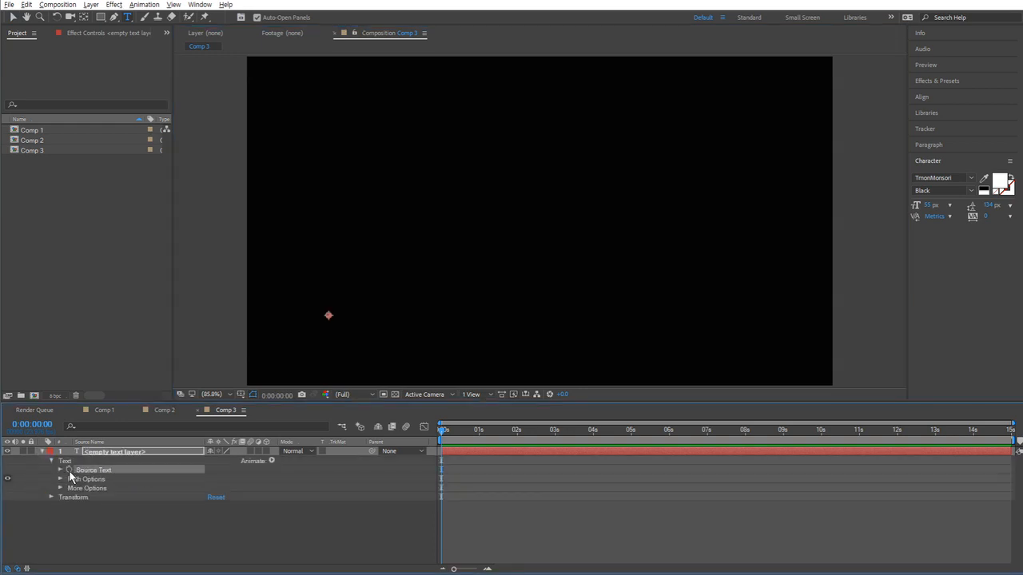
left_click(69, 471, "alt")
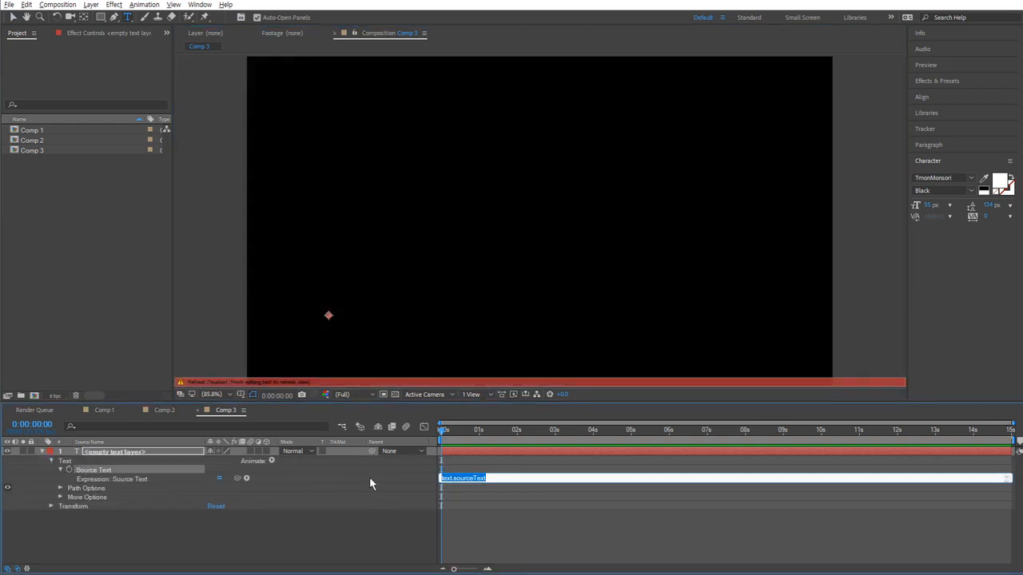
key("BackSpace")
left_click(246, 478)
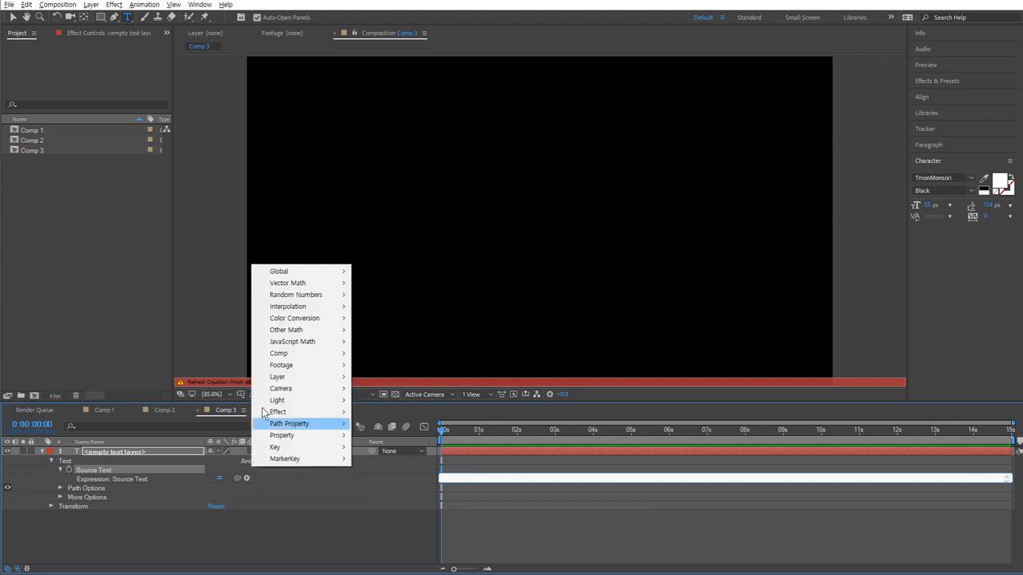
mouse_move(271, 344)
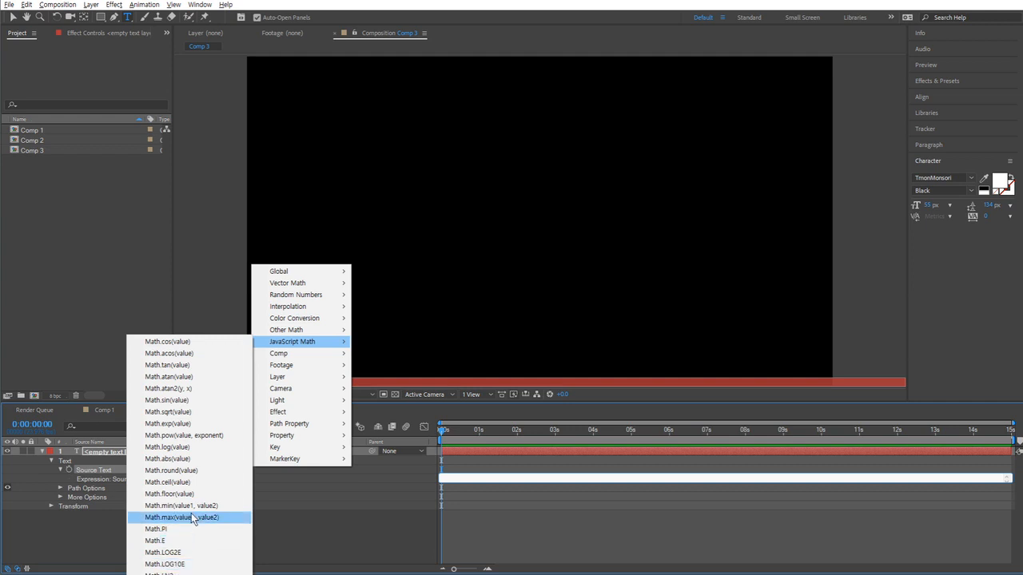
left_click(420, 531)
- Add an expression to the text layer's Source Text that uses the JavaScript Math constant Math.PI
left_click_drag(462, 402, 475, 266)
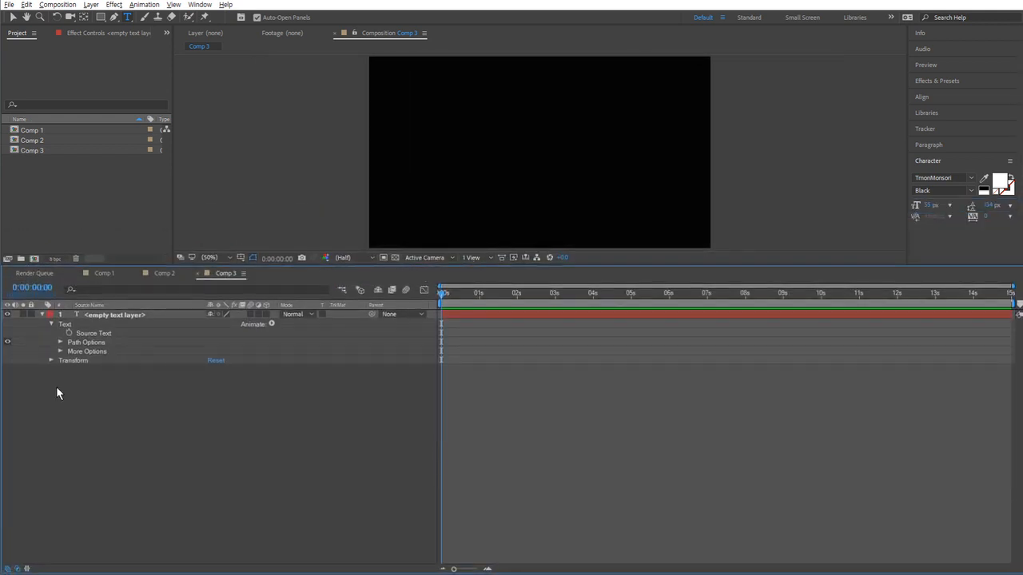
left_click(69, 332, "alt")
left_click(247, 342)
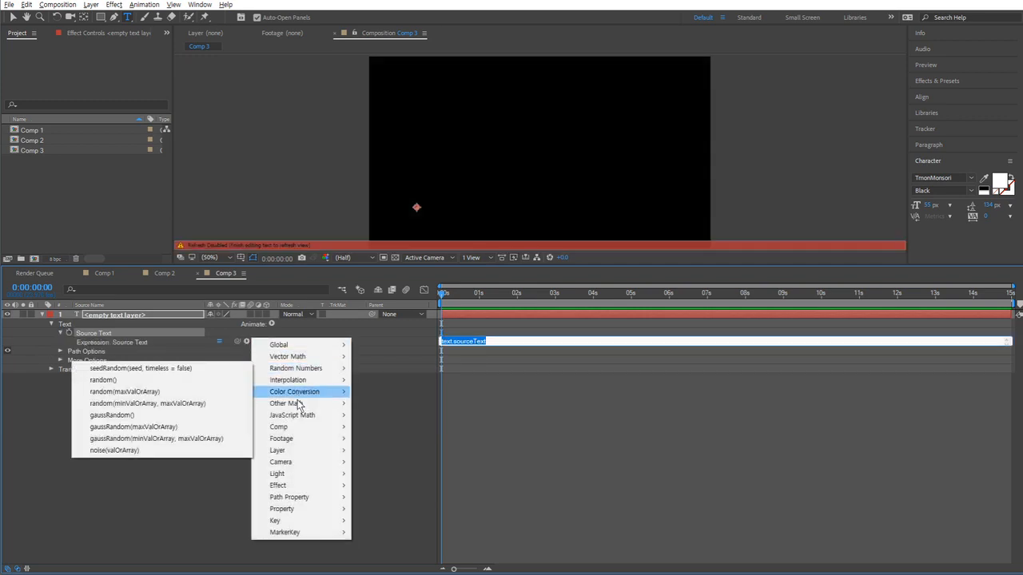
mouse_move(297, 413)
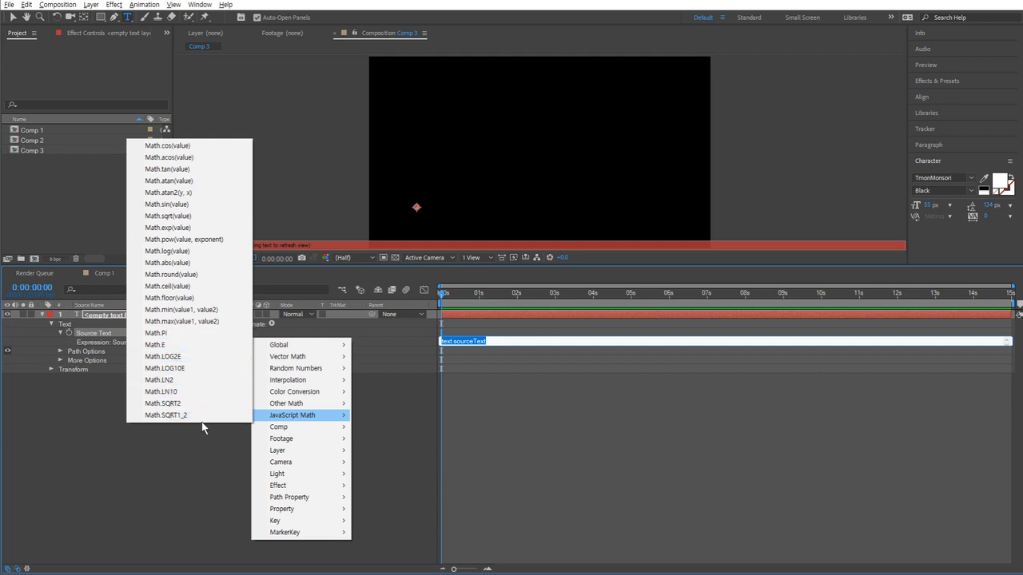
left_click(179, 333)
left_click(580, 352)
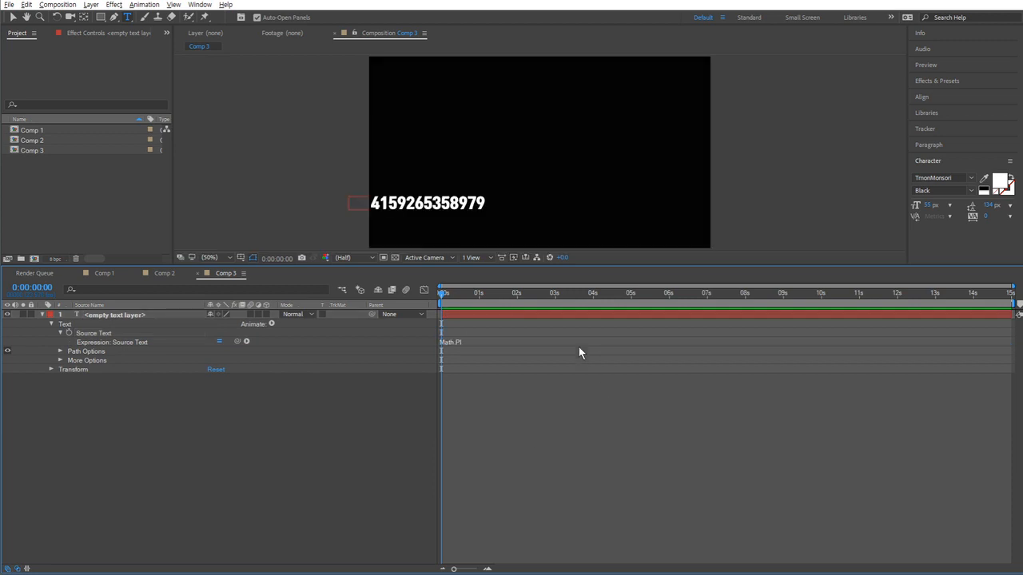
- Enlarge the composition viewer and move the number text right so that all its digits fit inside the frame
left_click_drag(535, 267, 536, 390)
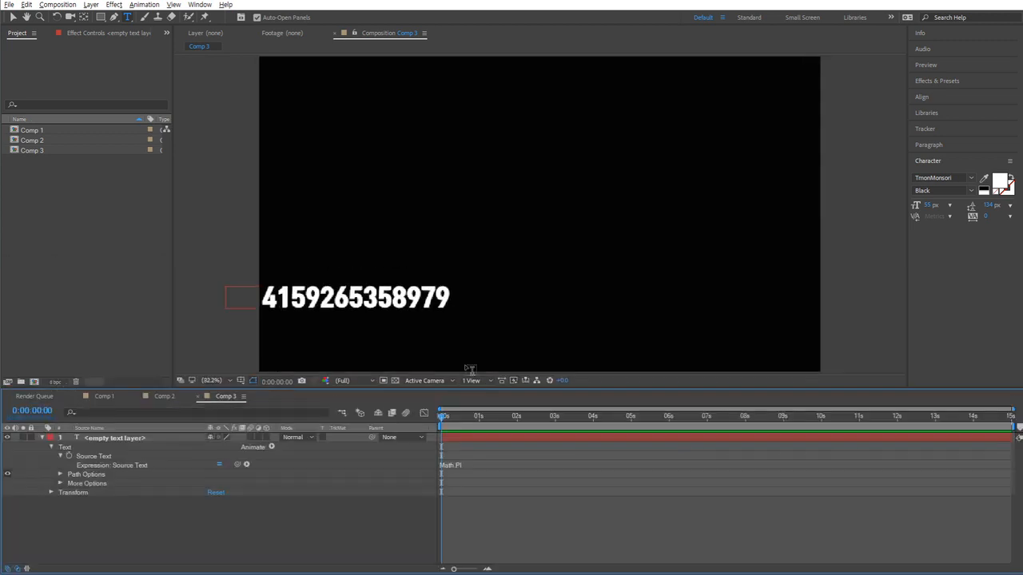
key("v")
left_click_drag(412, 300, 629, 310)
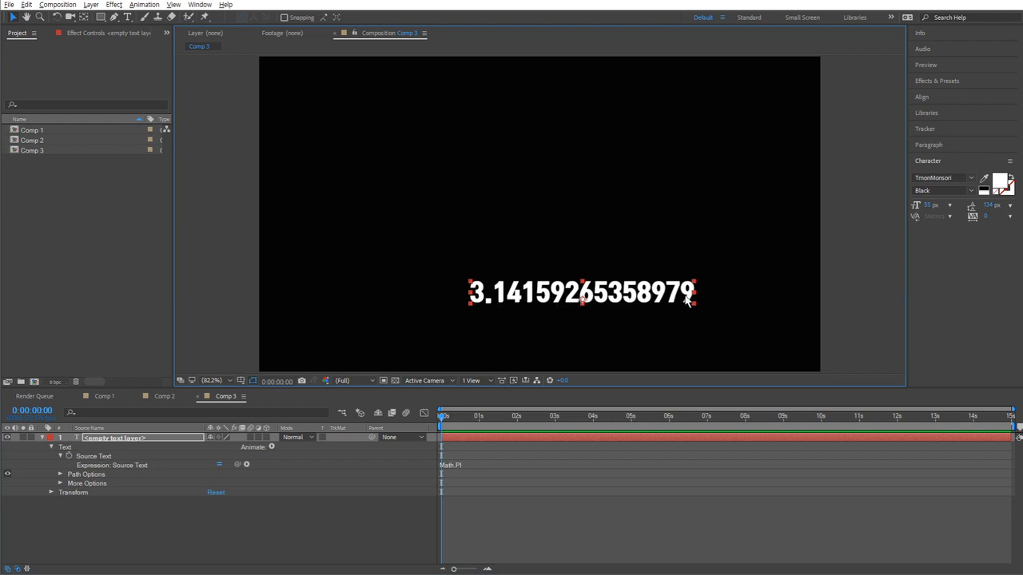
left_click(319, 484)
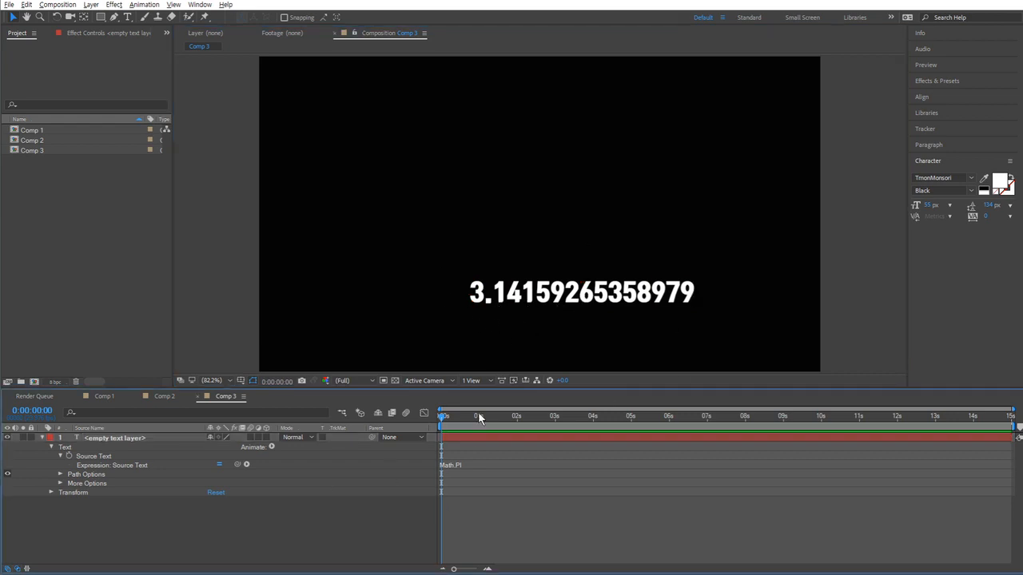
- Replace the Source Text expression with the JavaScript Math constant Math.E
left_click(484, 464)
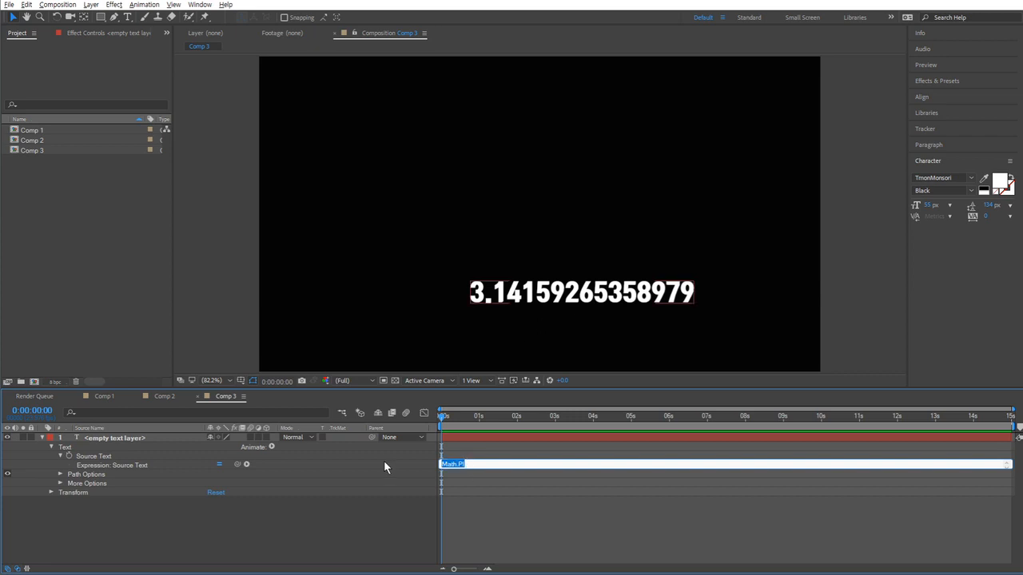
key("BackSpace")
left_click(247, 465)
mouse_move(277, 329)
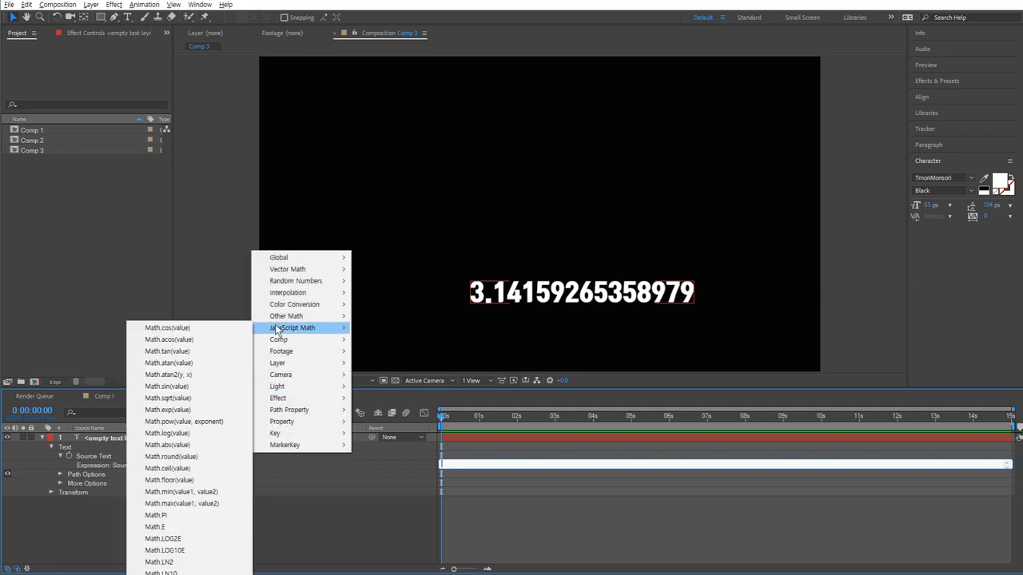
left_click(221, 533)
left_click(516, 536)
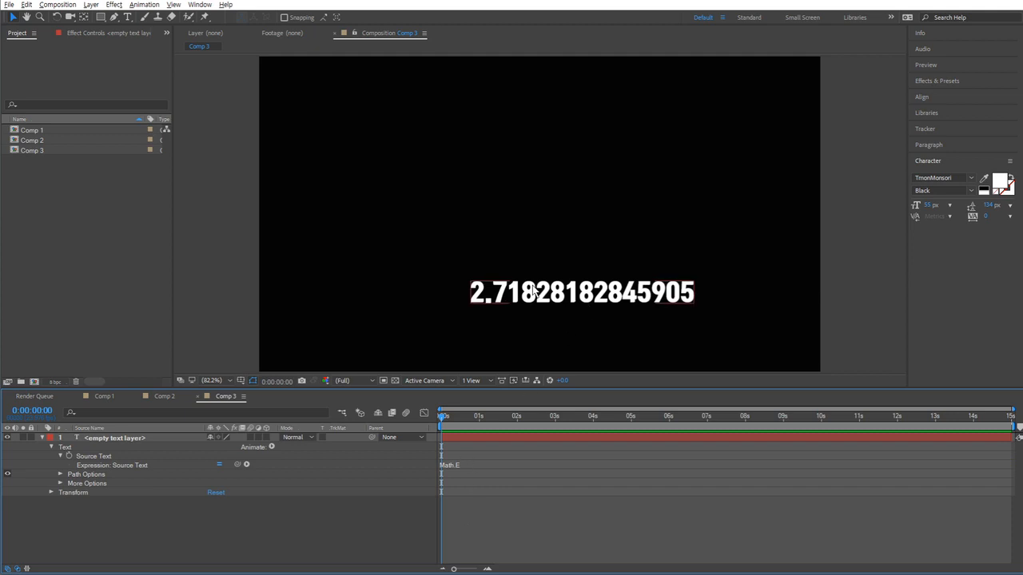
left_click(474, 464)
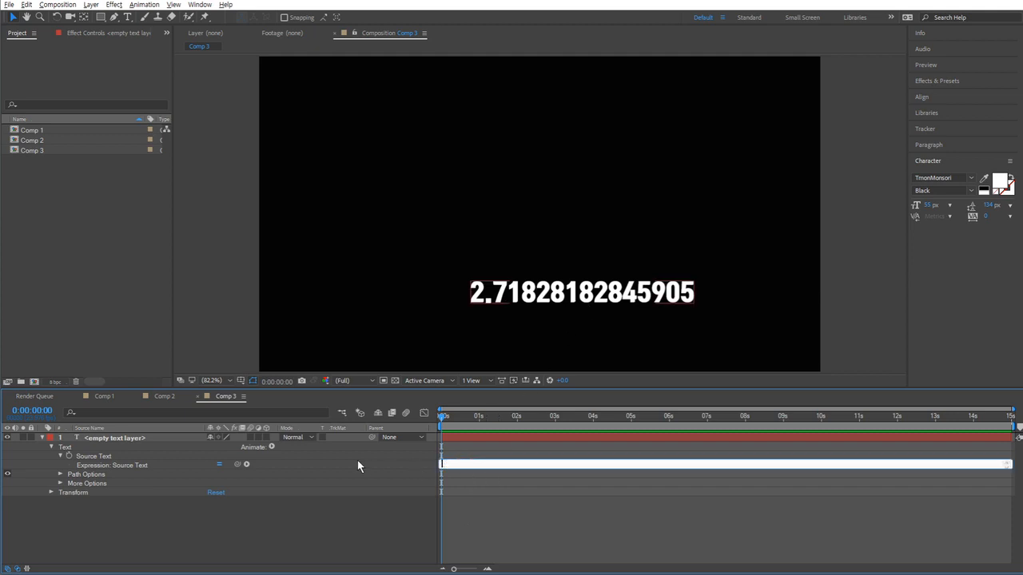
left_click(247, 464)
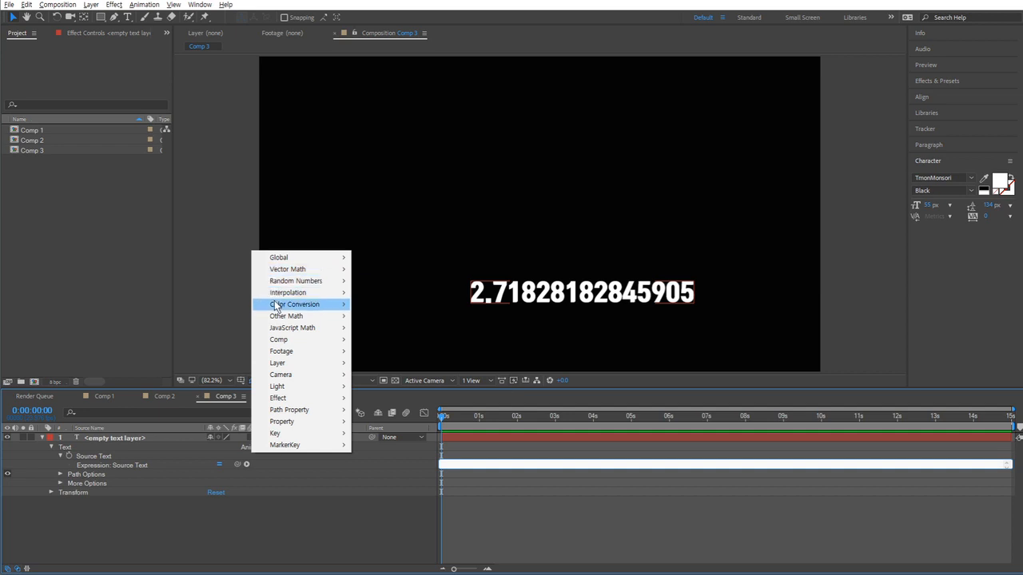
left_click(431, 387)
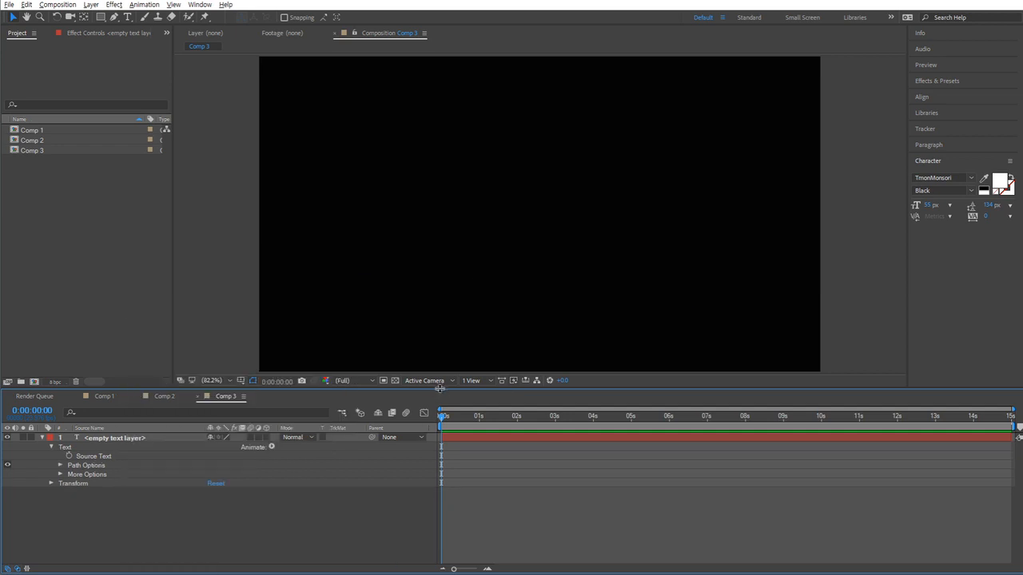
- Enlarge the timeline area and add a new Source Text expression with the constant Math.SQRT2
left_click_drag(431, 386, 440, 257)
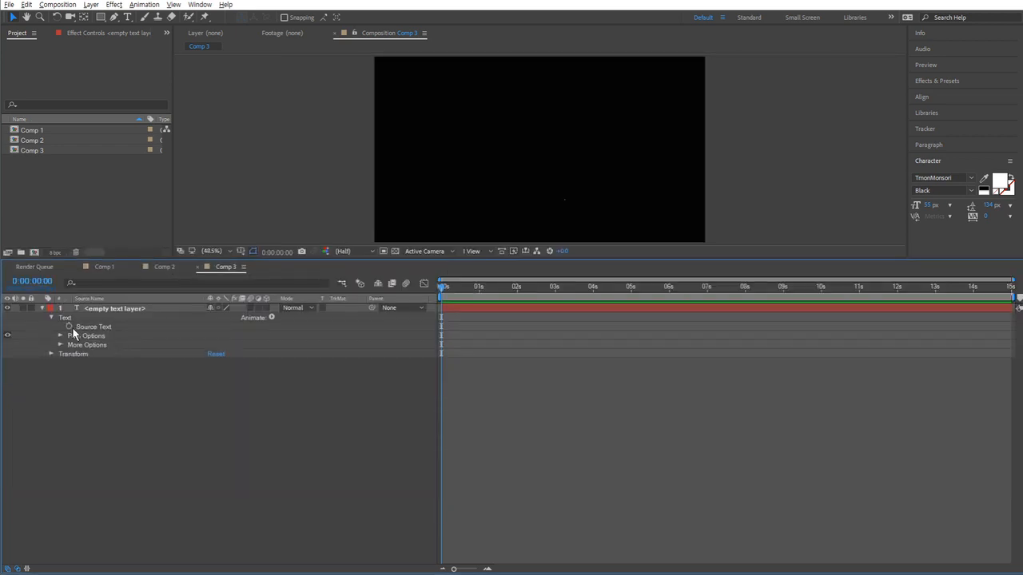
left_click(69, 327, "alt")
left_click(247, 335)
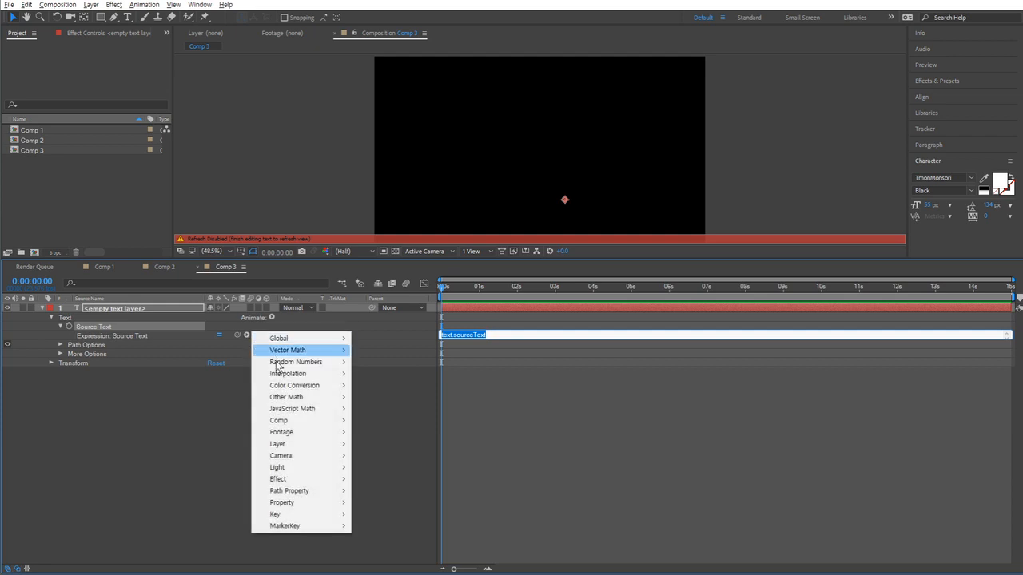
mouse_move(304, 408)
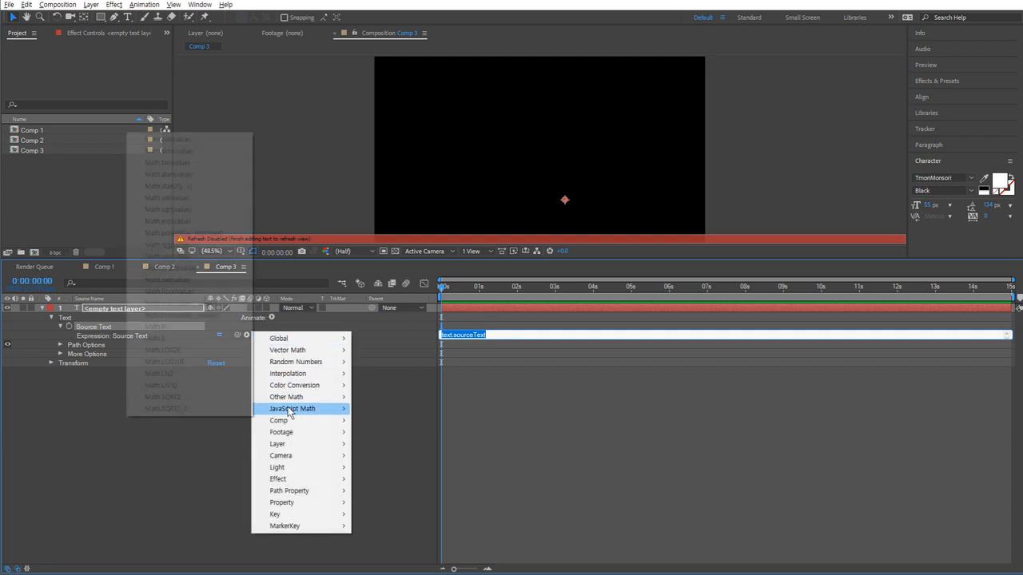
left_click(194, 397)
left_click(510, 410)
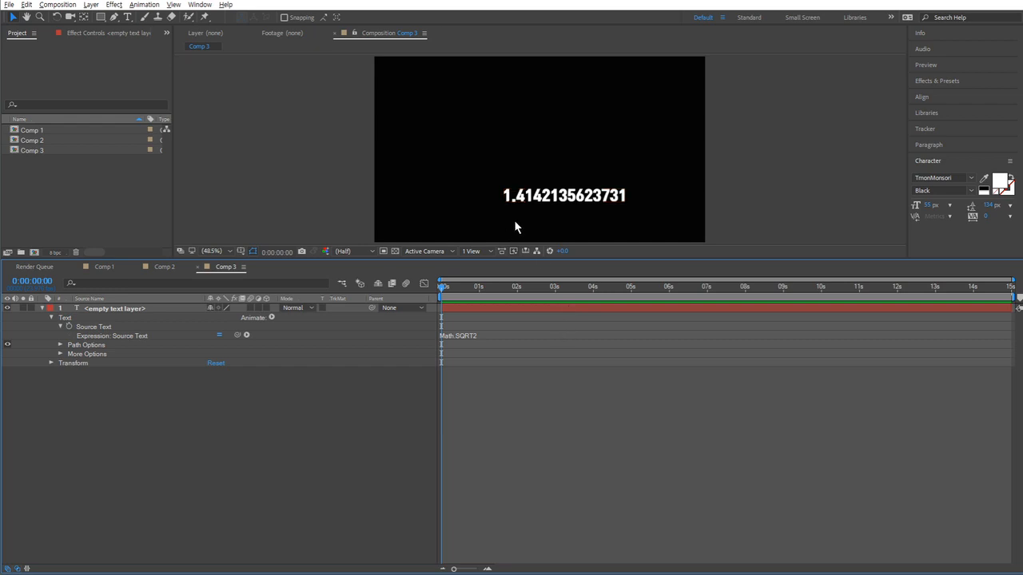
- Replace the Source Text expression with the JavaScript Math constant Math.SQRT1_2
left_click(488, 334)
key("BackSpace")
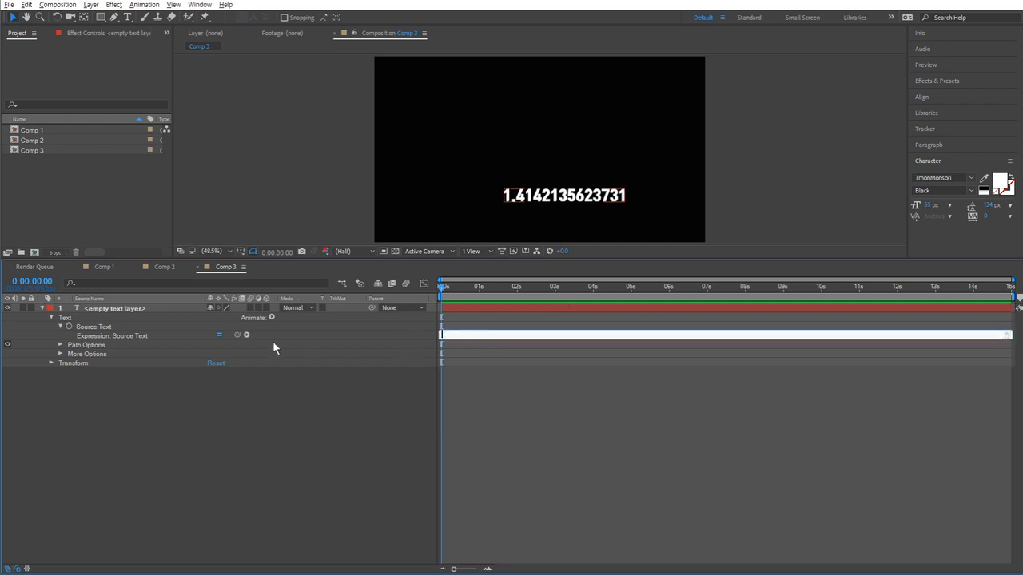
left_click(246, 335)
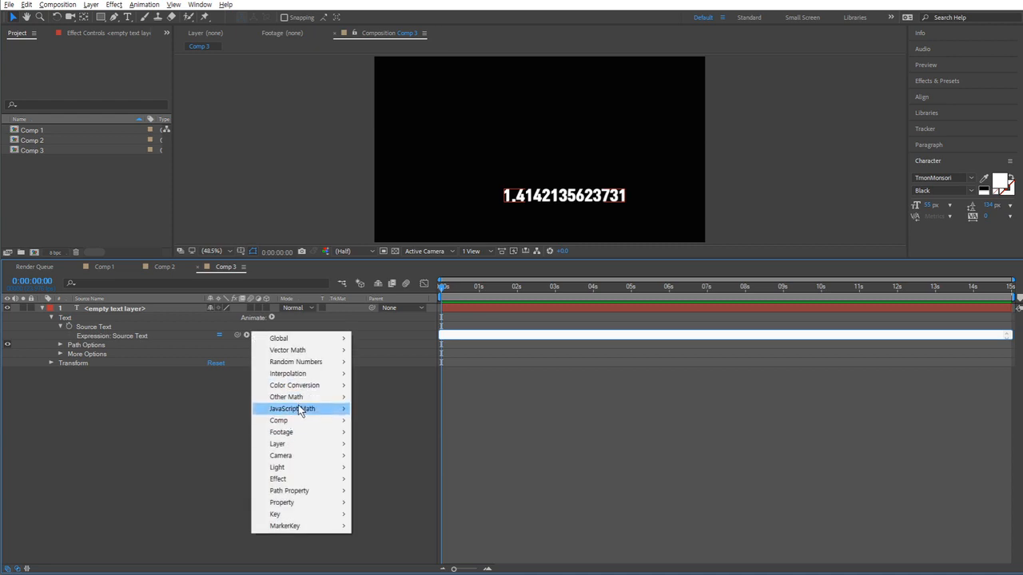
mouse_move(298, 408)
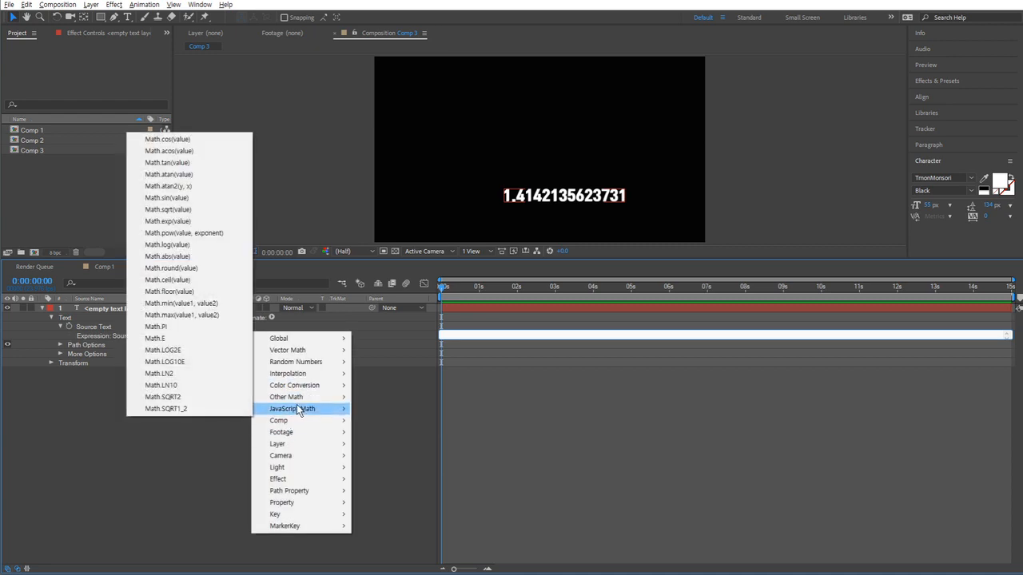
left_click(209, 412)
left_click(514, 432)
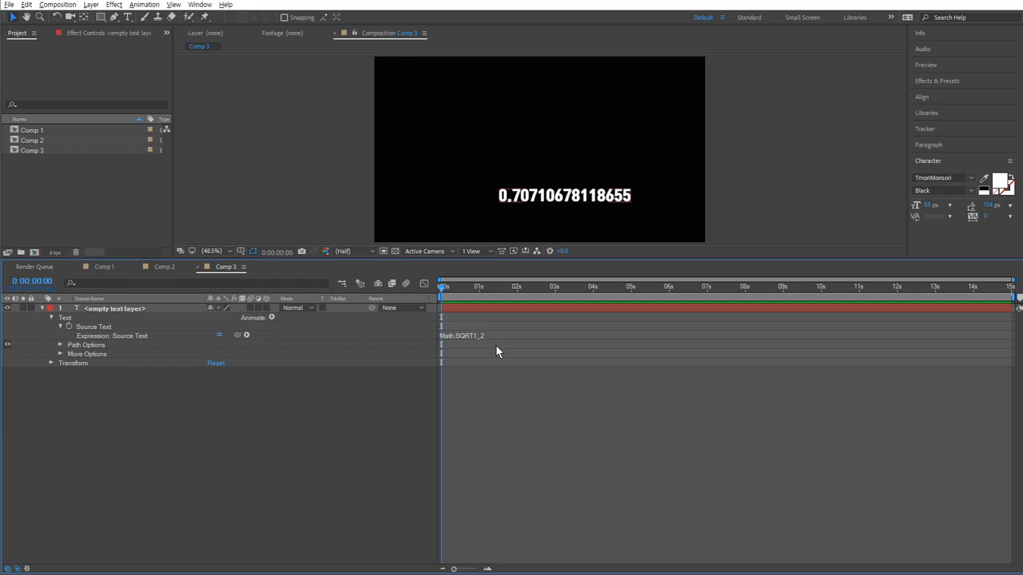
left_click(246, 334)
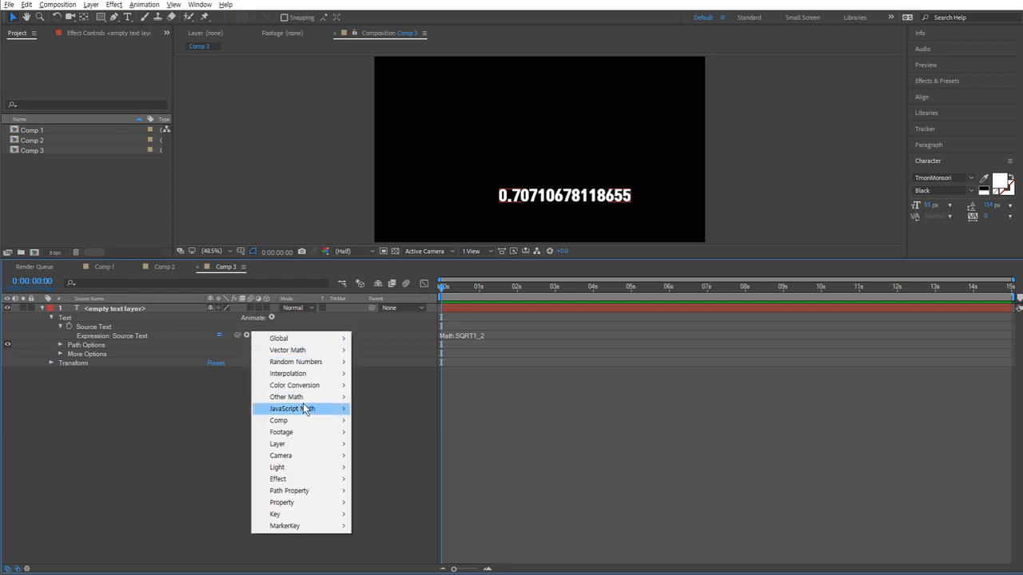
mouse_move(297, 407)
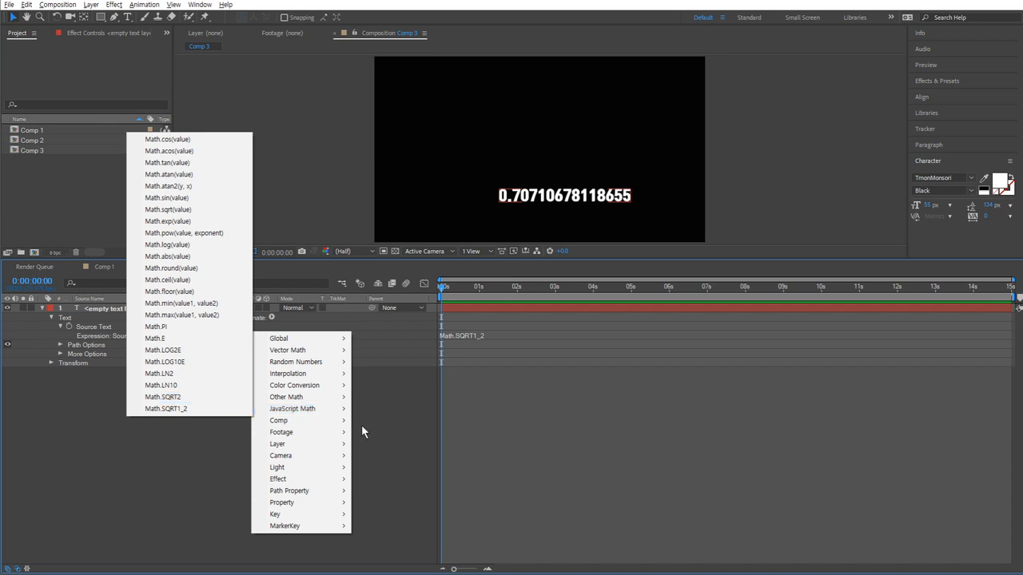
key("Escape")
key("Escape")
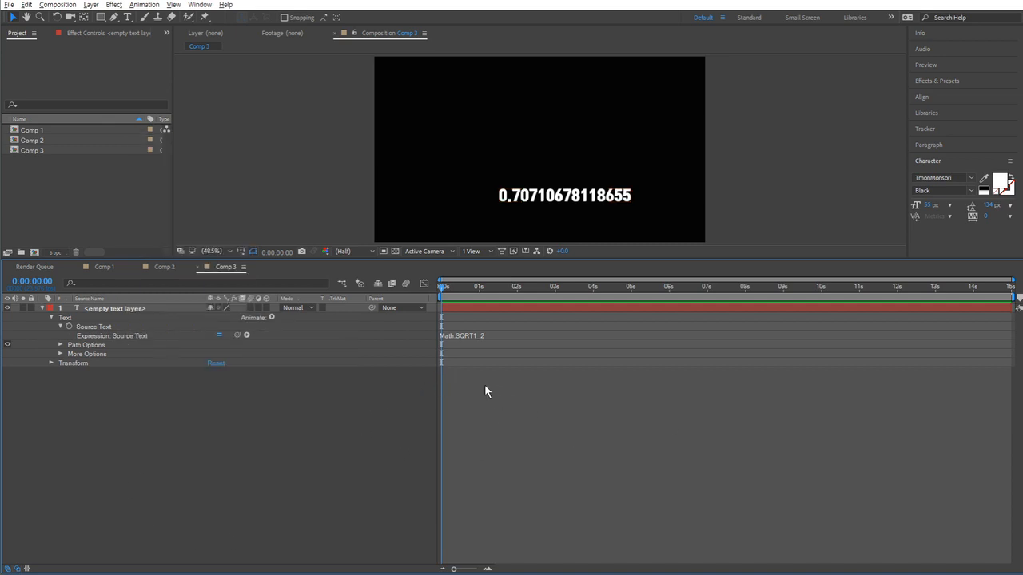
- Switch the Source Text expression to Math.SQRT2 and enlarge the composition viewer
left_click(247, 335)
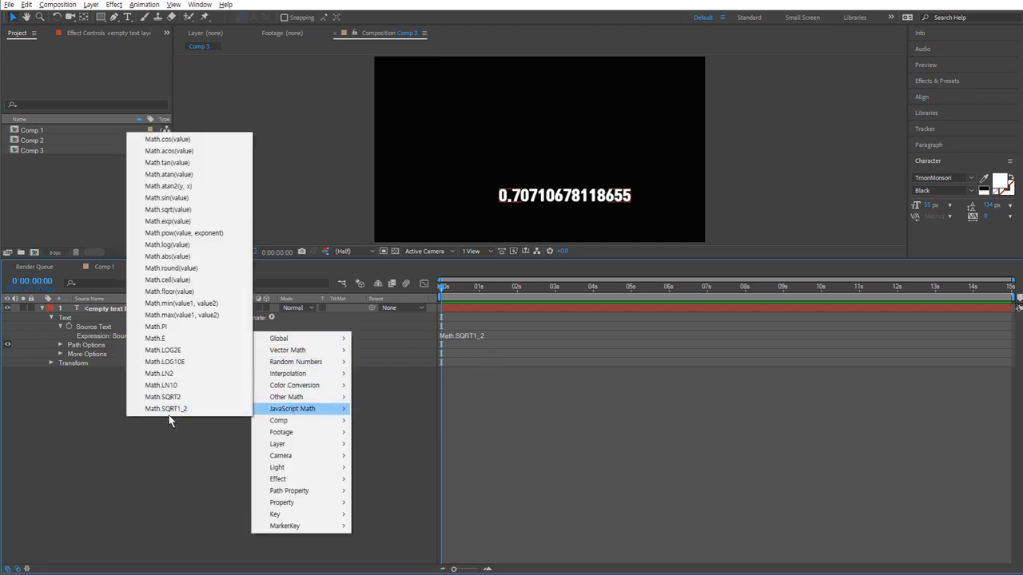
left_click(207, 397)
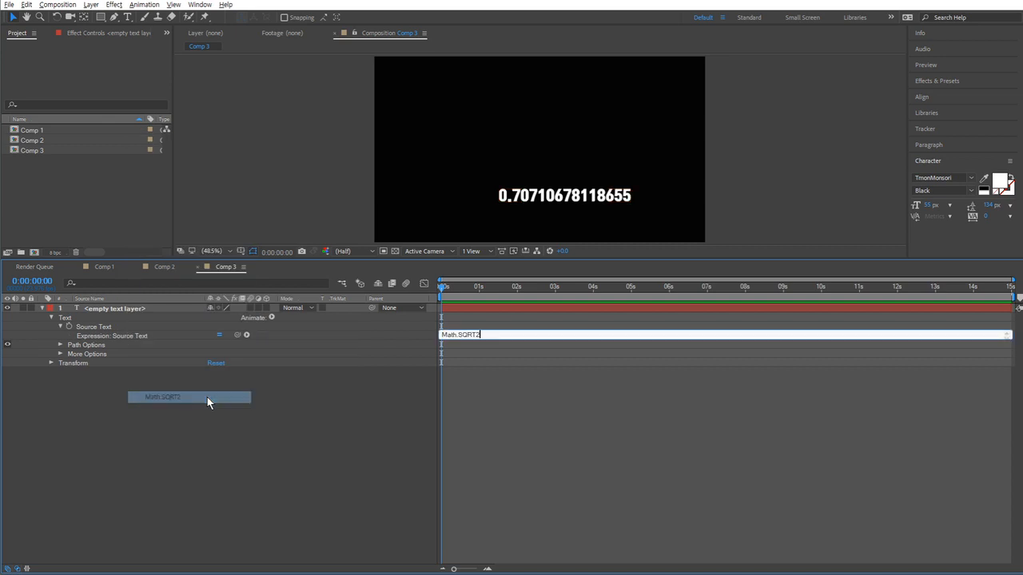
left_click(506, 410)
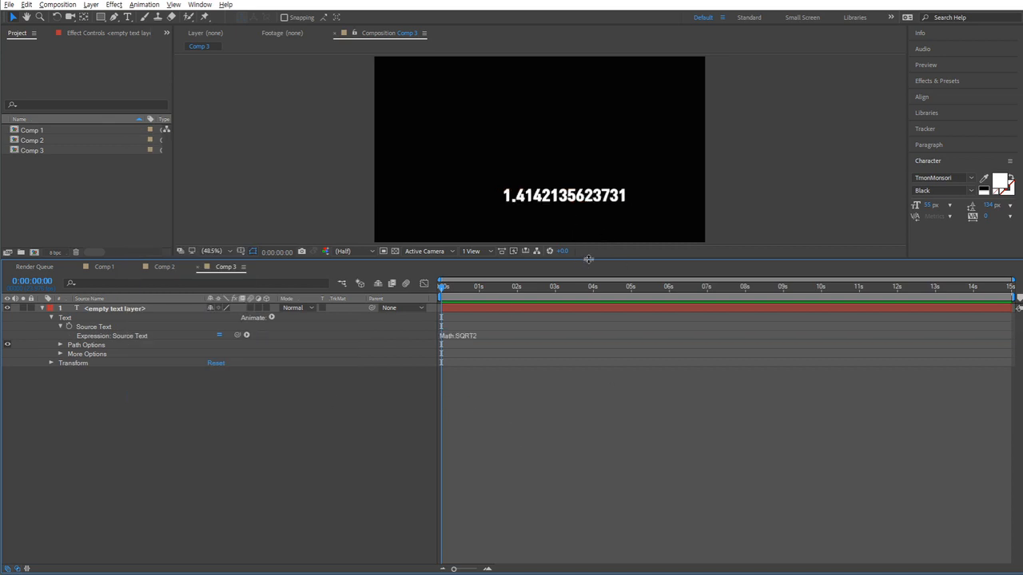
left_click_drag(588, 259, 589, 332)
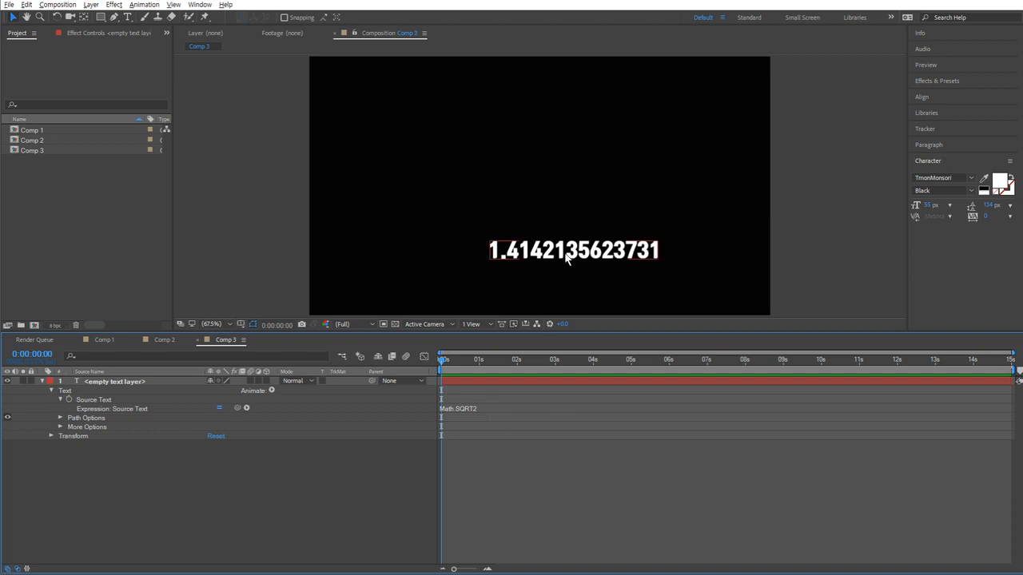
- Replace the text layer's Source Text expression with the square root function Math.sqrt(2)
left_click(481, 411)
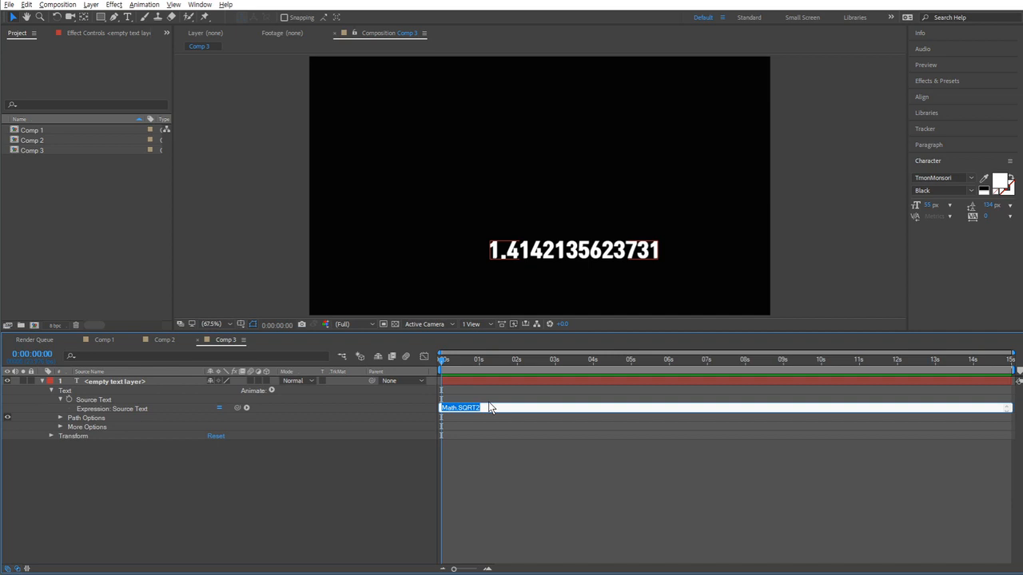
type("Math.sqrt")
key("BackSpace")
type("rt(2)")
left_click(513, 510)
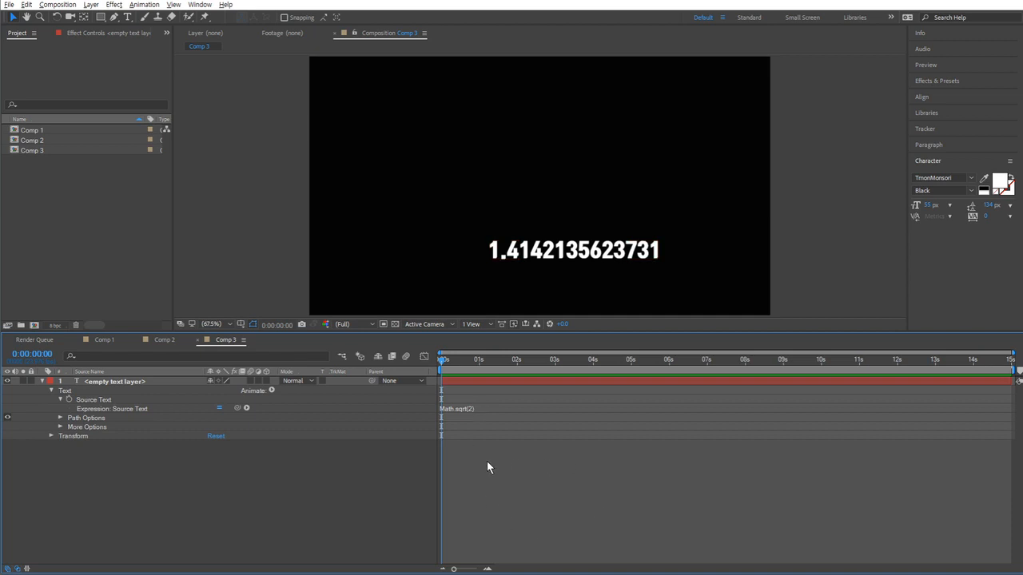
- Change the Math.sqrt argument in the Source Text expression to time, giving Math.sqrt(time)
left_click(480, 407)
left_click(474, 407)
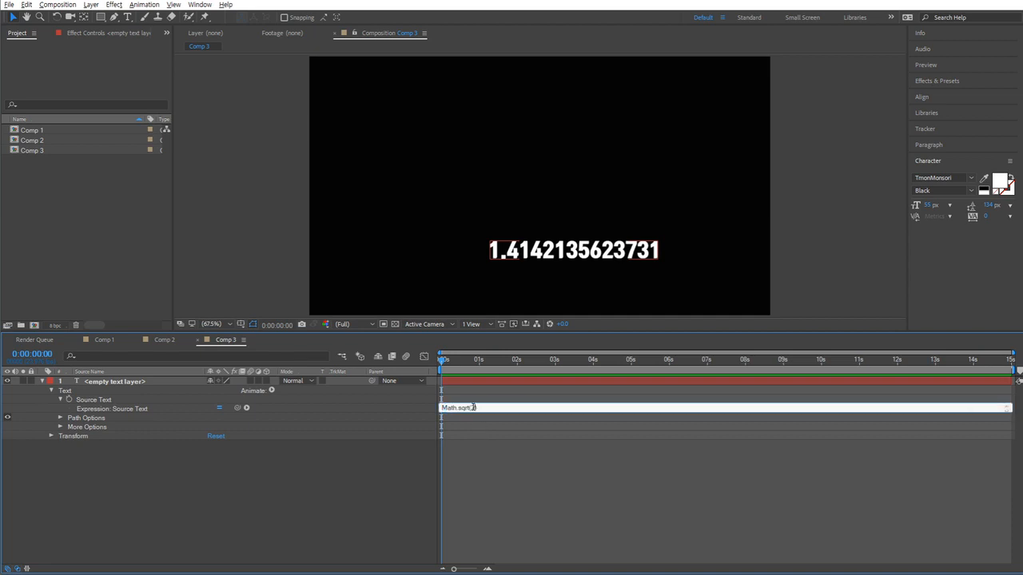
double_click(472, 408)
type("time")
left_click(514, 504)
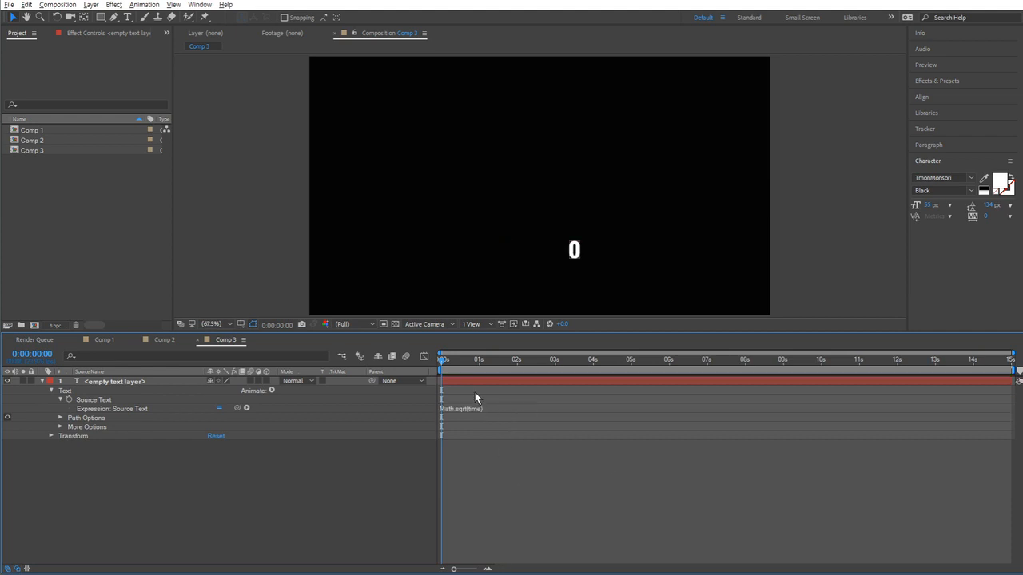
- Preview the time-driven square root text and scrub the current time back to 0:00:02:18
key("space")
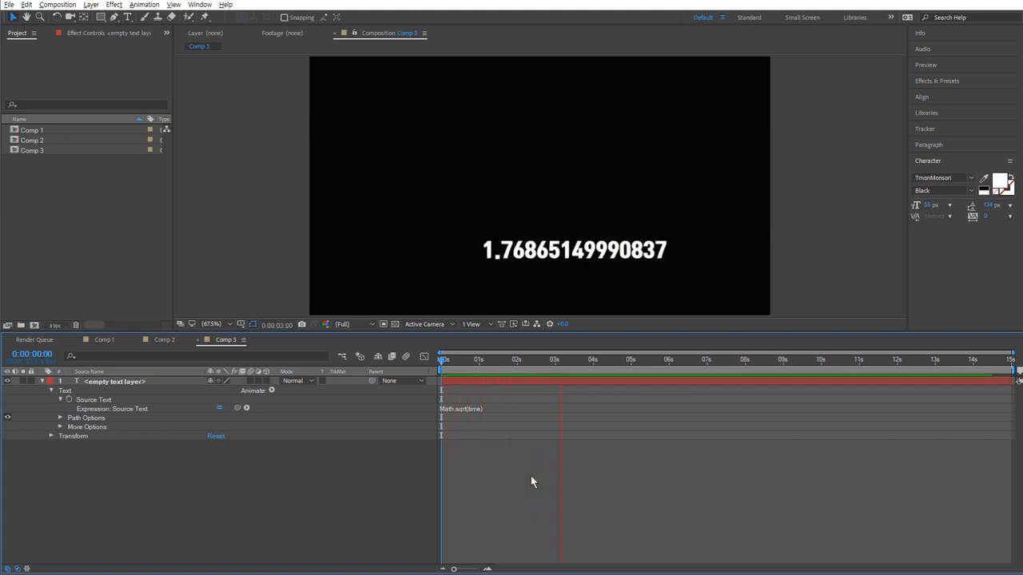
key("space")
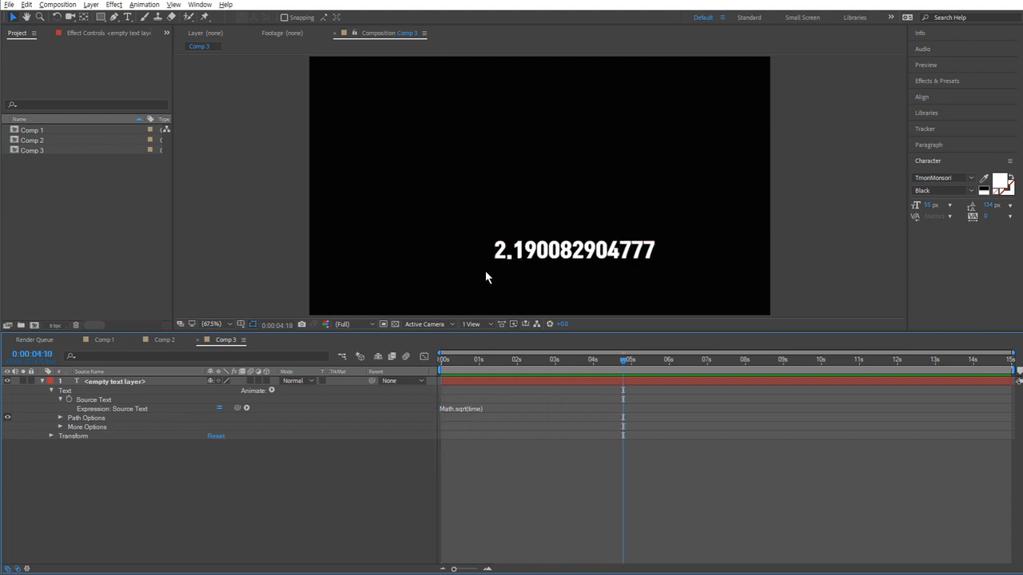
left_click_drag(626, 371, 546, 371)
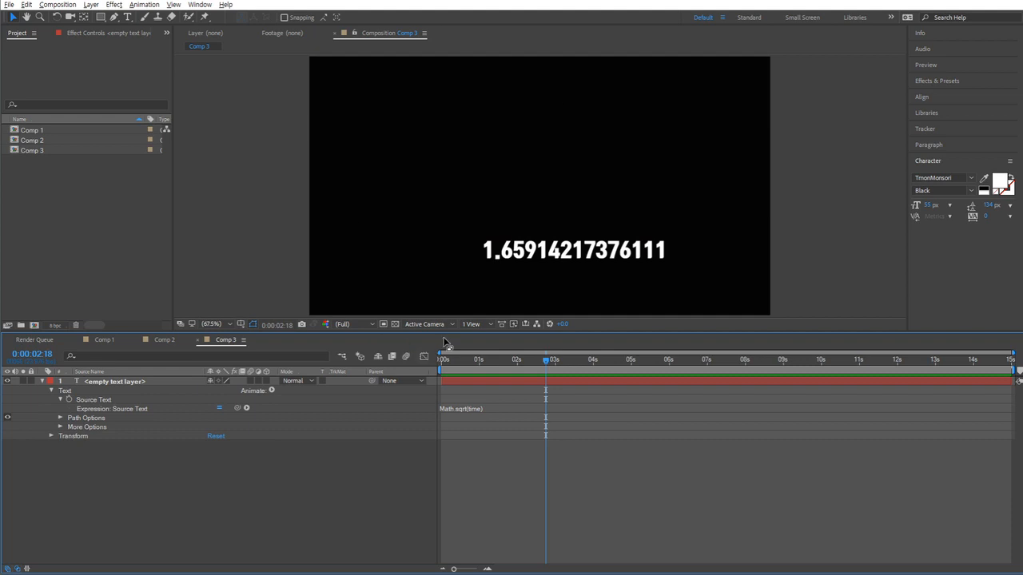
- Enlarge the composition viewer and add a new medium red solid layer at 1280 x 720 px
left_click_drag(462, 333, 457, 377)
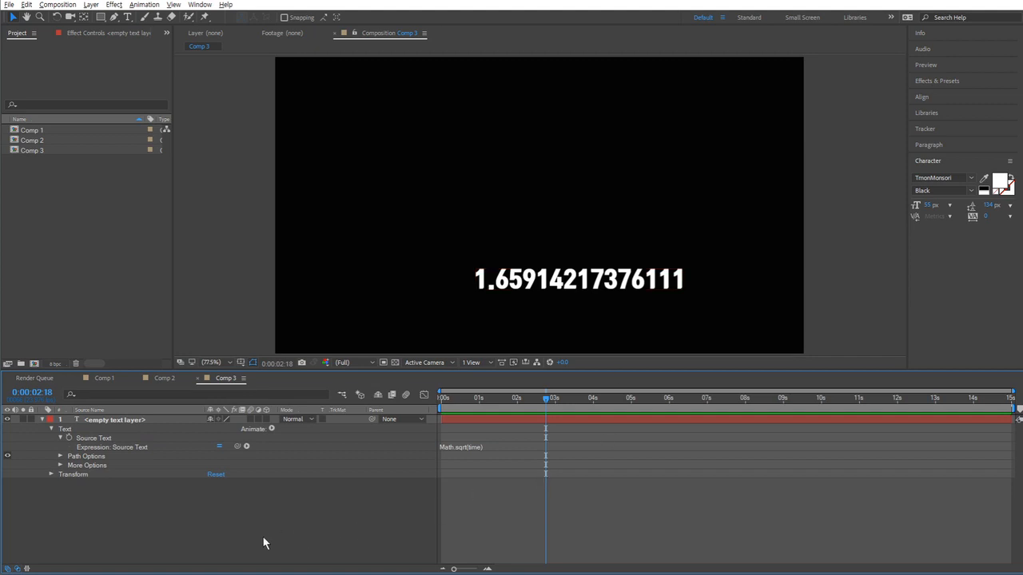
right_click(318, 512)
mouse_move(366, 394)
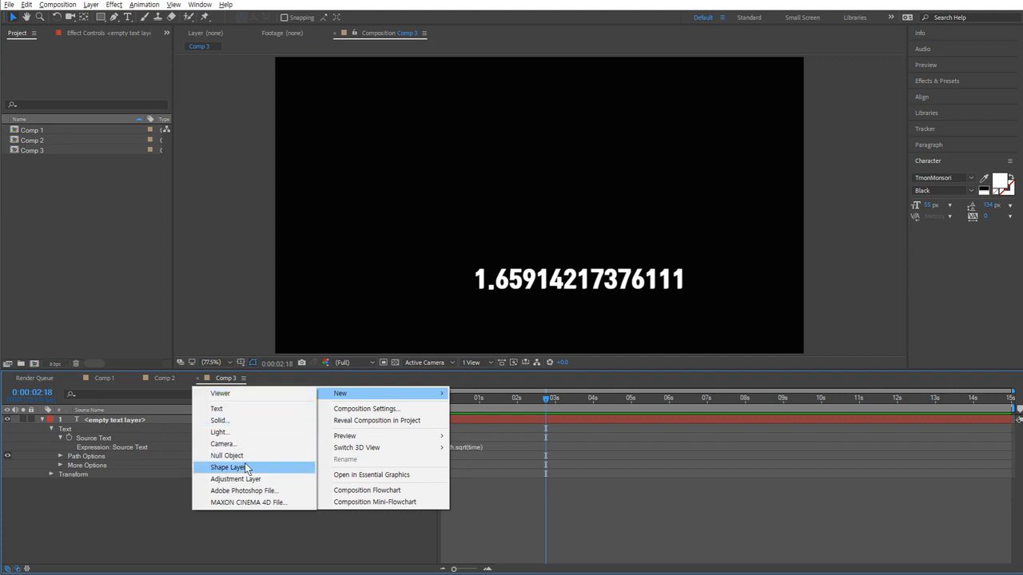
left_click(219, 421)
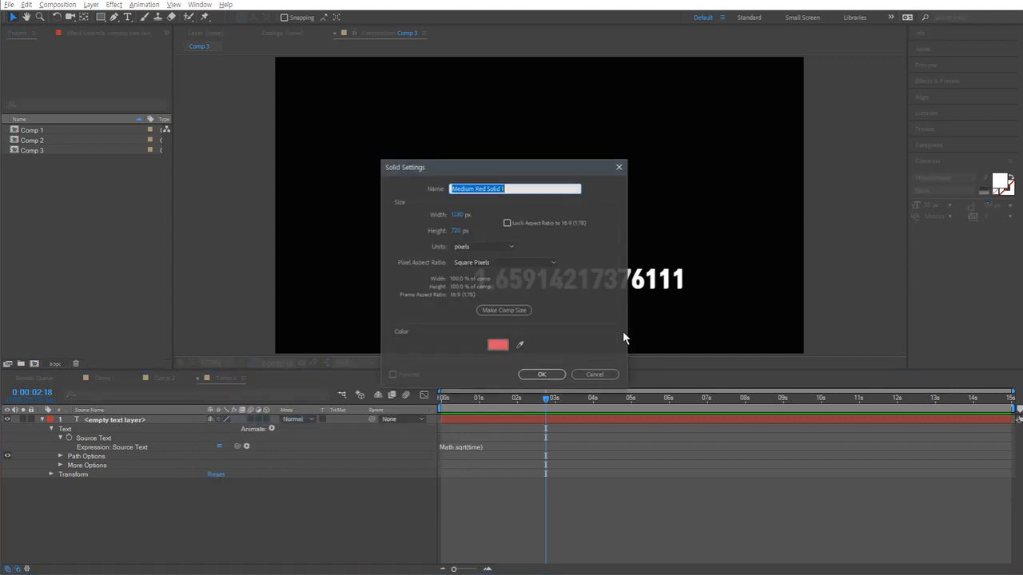
left_click(542, 375)
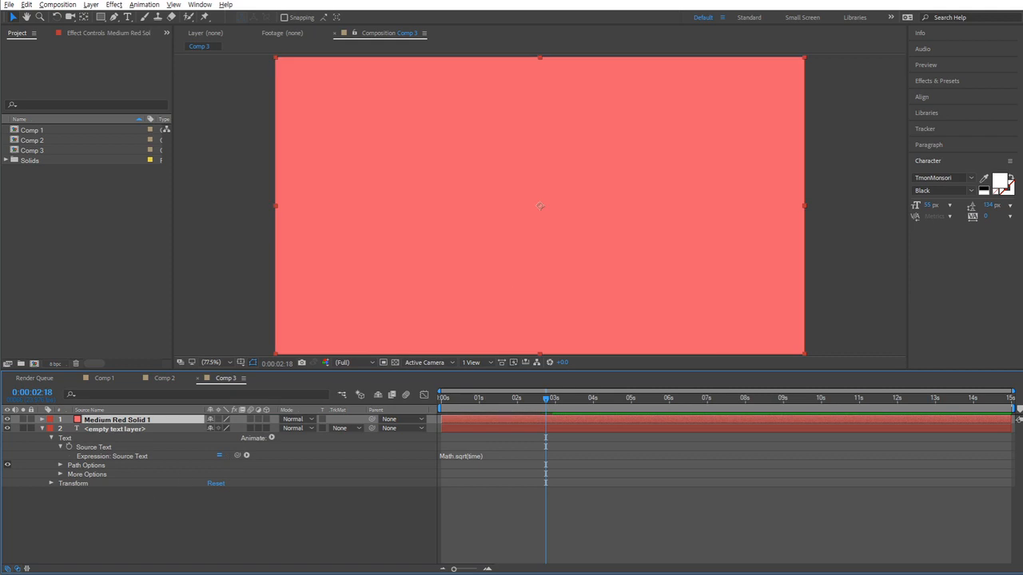
- Search the effects for "write" and apply the Write-on effect to the red solid
left_click(973, 81)
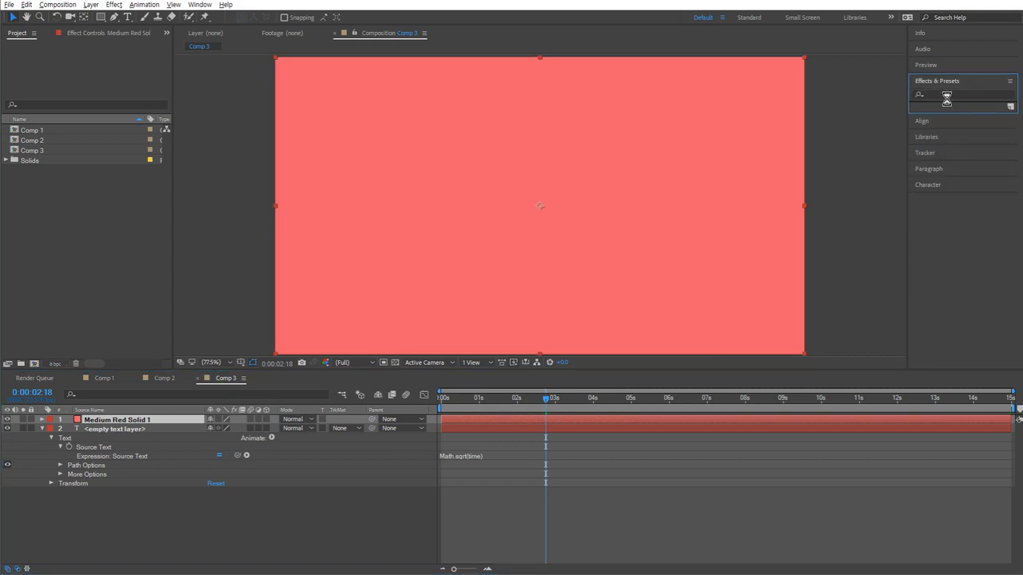
left_click(956, 94)
type("w")
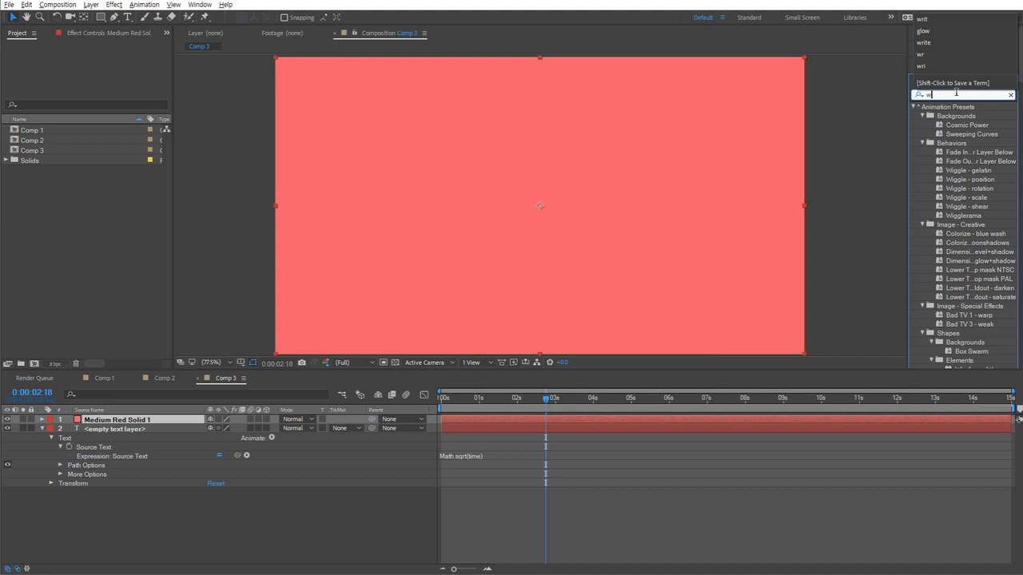
key("BackSpace")
type("write")
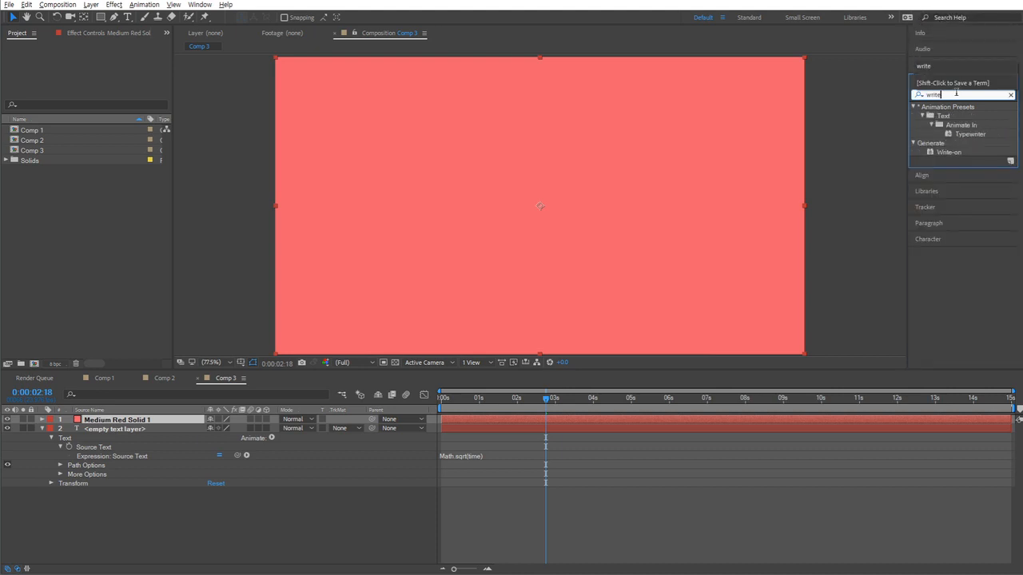
left_click(948, 151)
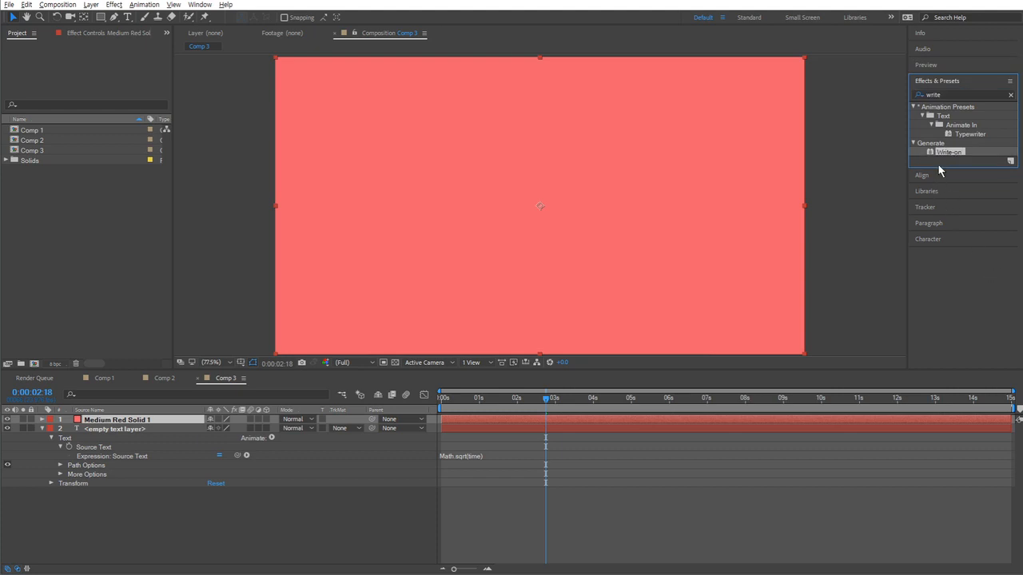
left_click_drag(945, 159, 695, 294)
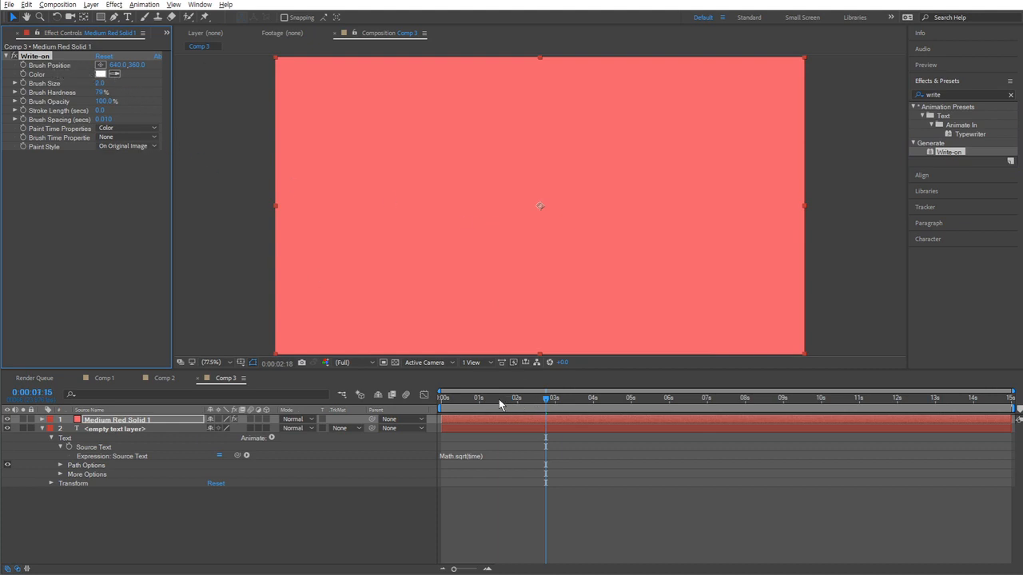
- Keyframe the Write-on Brush Position at the composition centre at 0:00:00:00 and at about 371, 188 at 0:00:01:06
left_click_drag(499, 399, 362, 390)
left_click(23, 65)
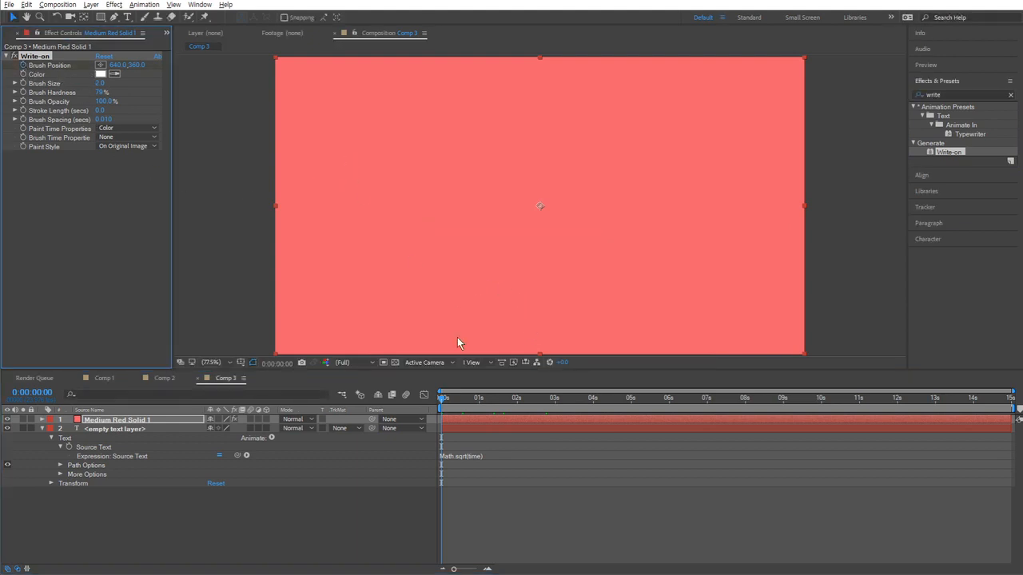
left_click(488, 398)
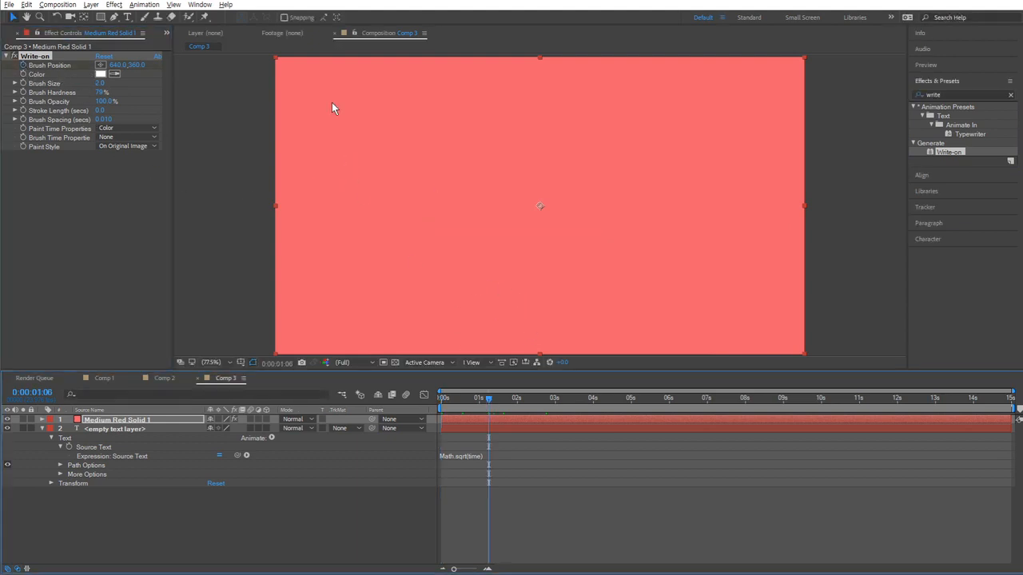
left_click(101, 65)
left_click(429, 135)
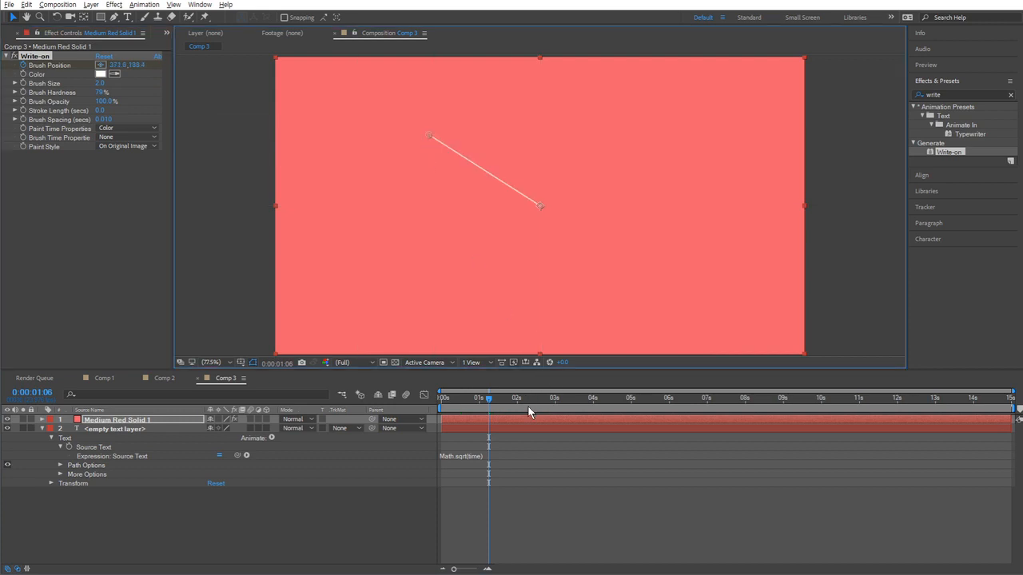
- Add Brush Position keyframes from 0:00:02:19 to 0:00:07:15, curving the path across the upper area, around the right side and back toward the lower centre
left_click(548, 401)
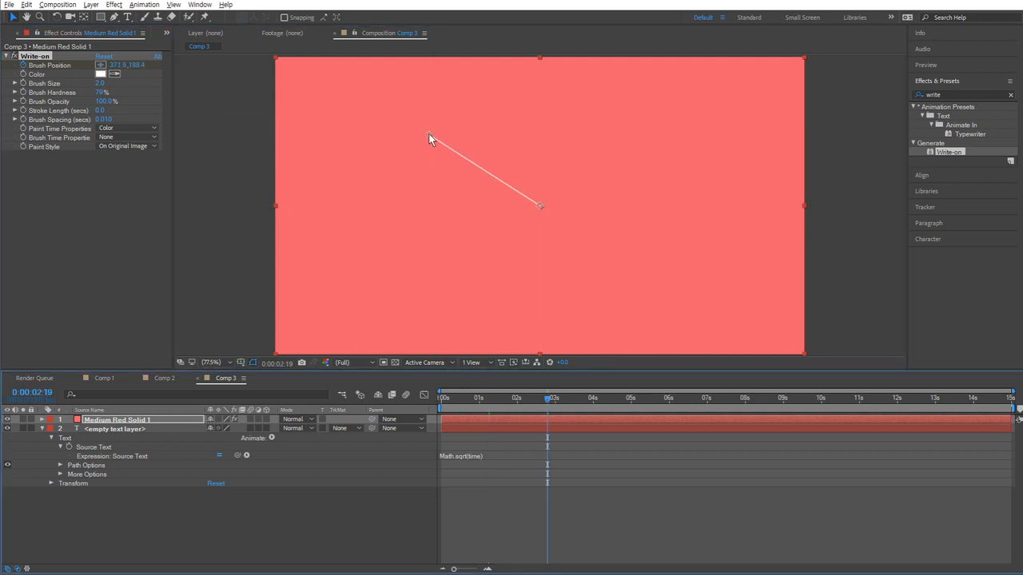
mouse_move(429, 139)
left_mouse_down()
mouse_move(660, 139)
mouse_move(684, 262)
mouse_move(521, 279)
left_mouse_up()
left_click(615, 398)
left_click(730, 398)
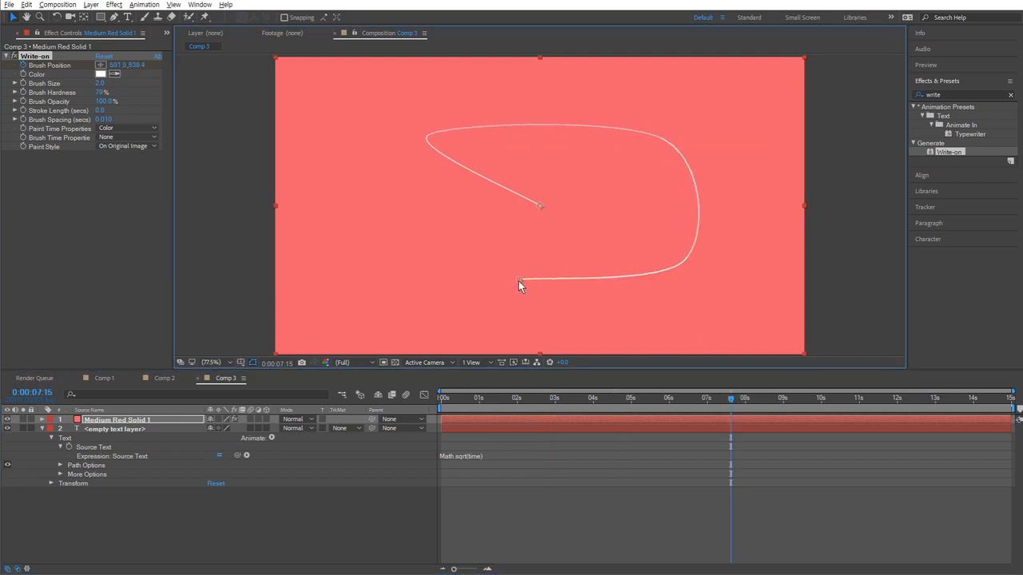
- Preview the Write-on stroke from the beginning and examine its brush dots up close
left_click_drag(804, 399, 374, 399)
key("space")
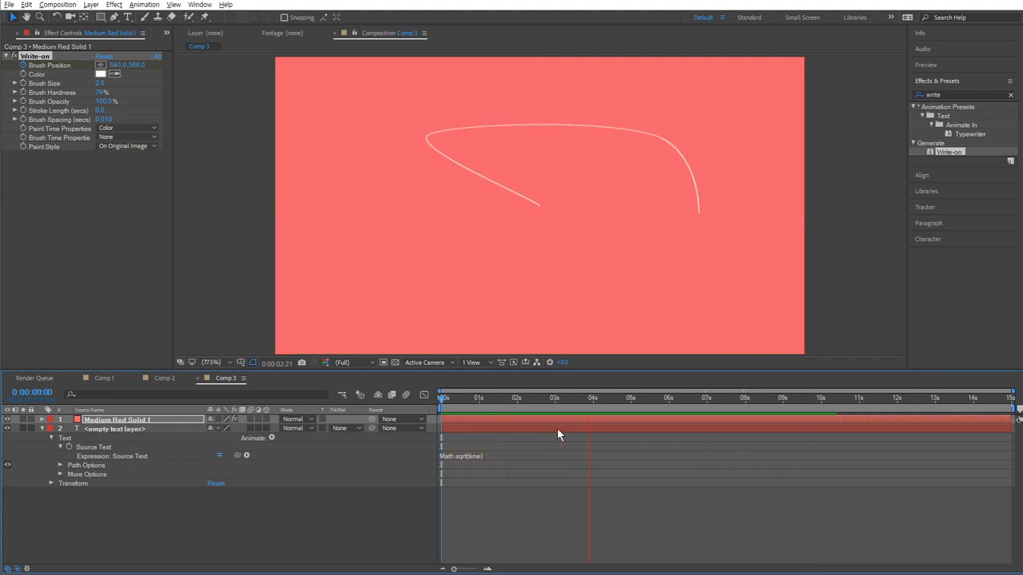
key("space")
scroll(539, 195, "up", 1)
scroll(457, 104, "up", 1)
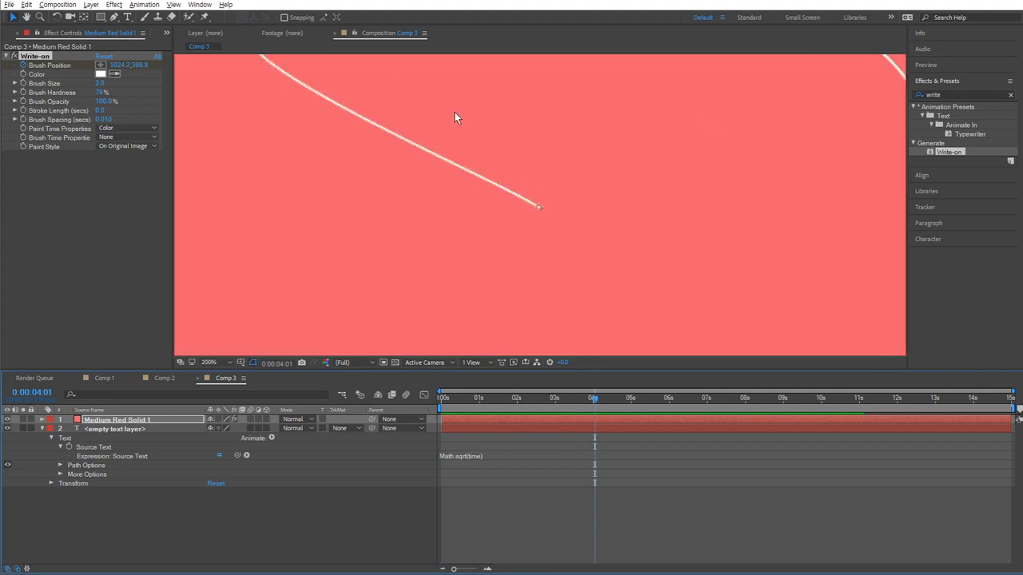
left_click_drag(486, 176, 487, 347)
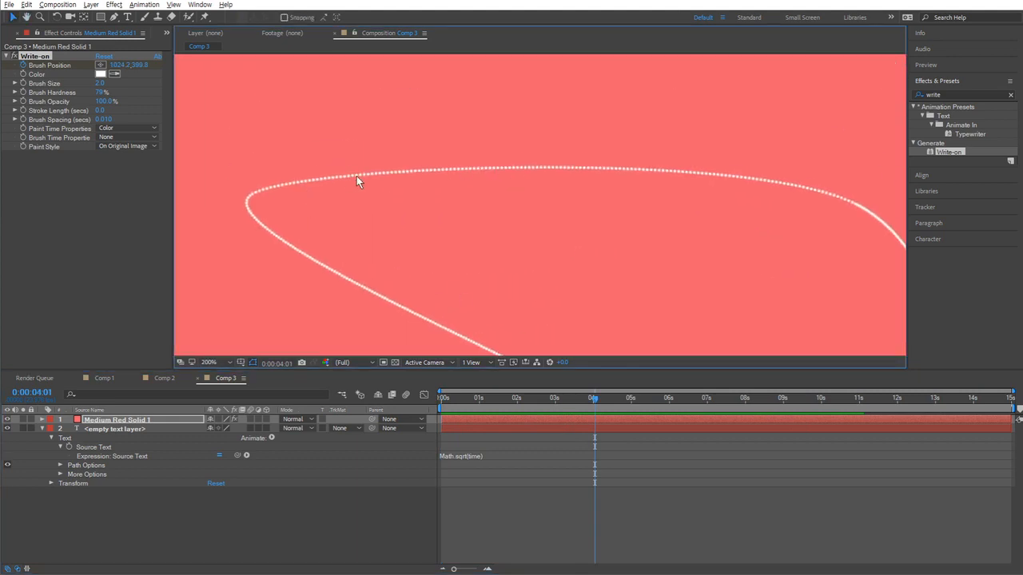
- Try Write-on Brush Sizes of 5 and 1, and return the Brush Size to 2
left_click(99, 83)
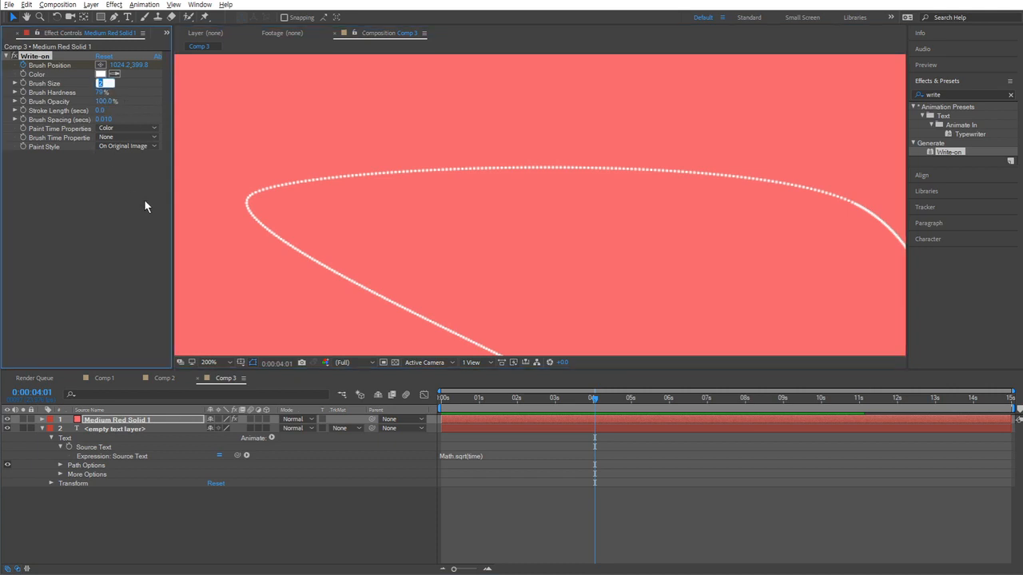
type("5")
key("Return")
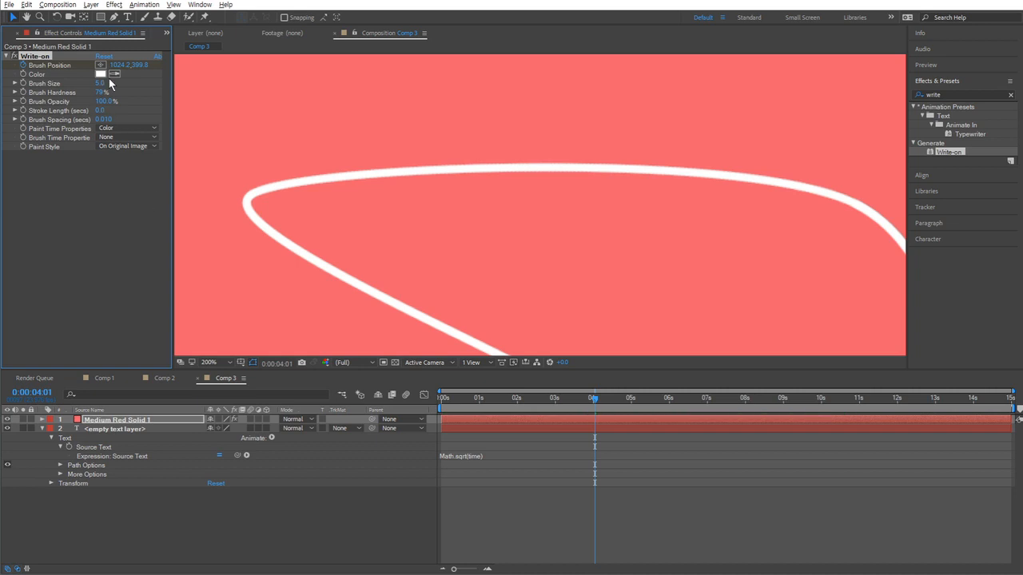
left_click(102, 83)
type("1")
key("Return")
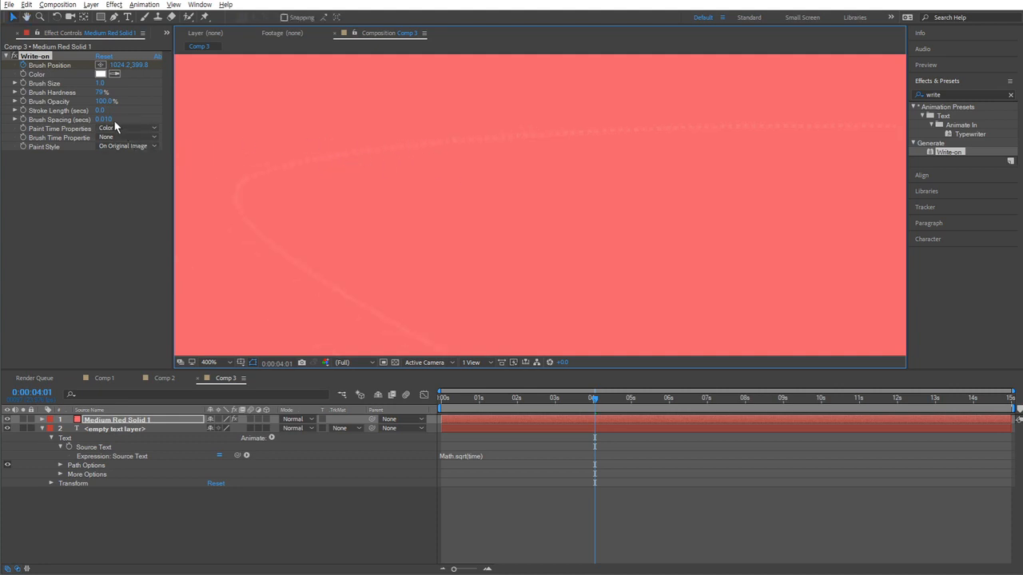
left_click(101, 83)
type("2")
key("Return")
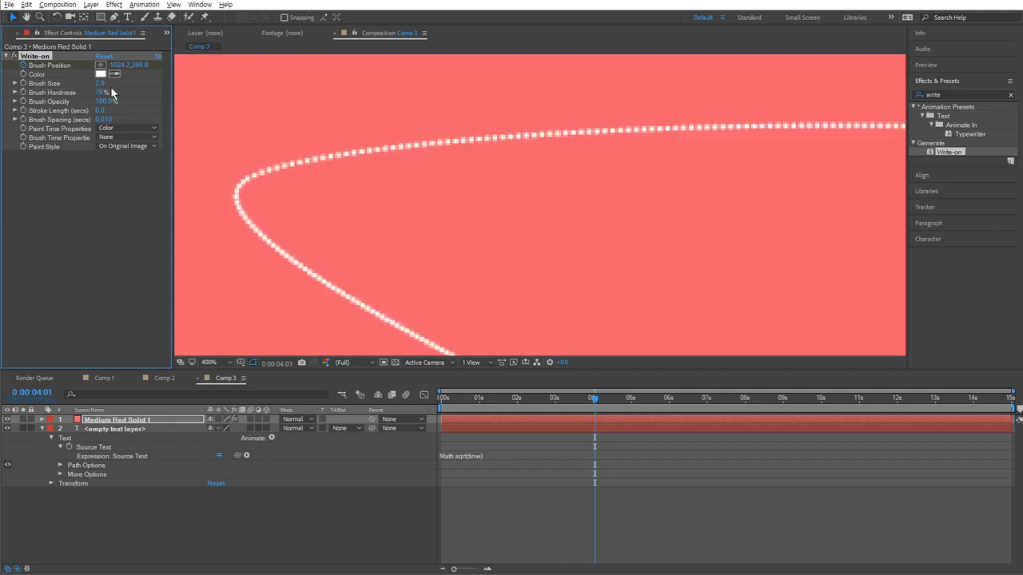
- Set the Write-on Brush Spacing to 0.5 seconds to spread the dots apart
left_click(105, 119)
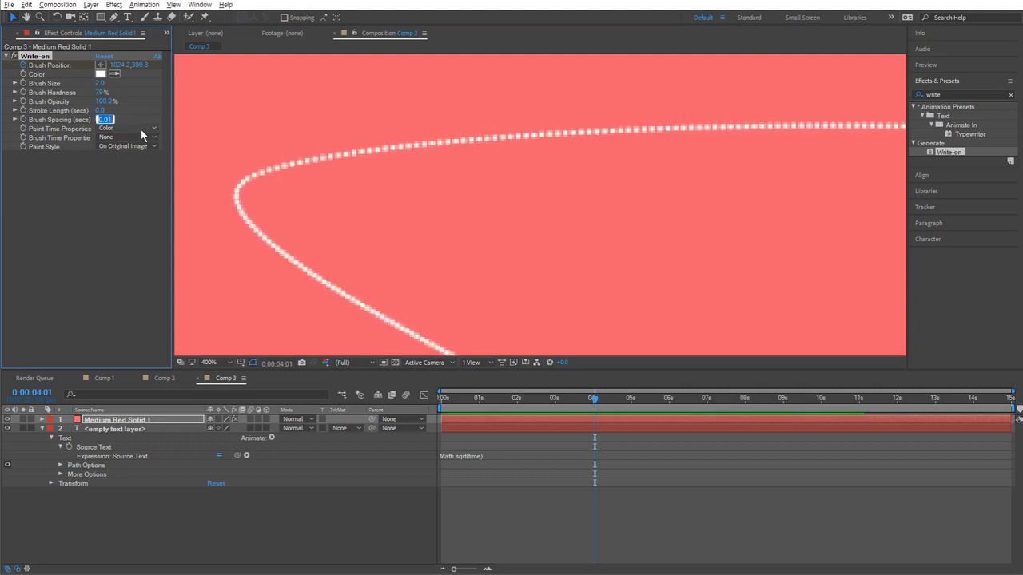
type("0.5")
key("Return")
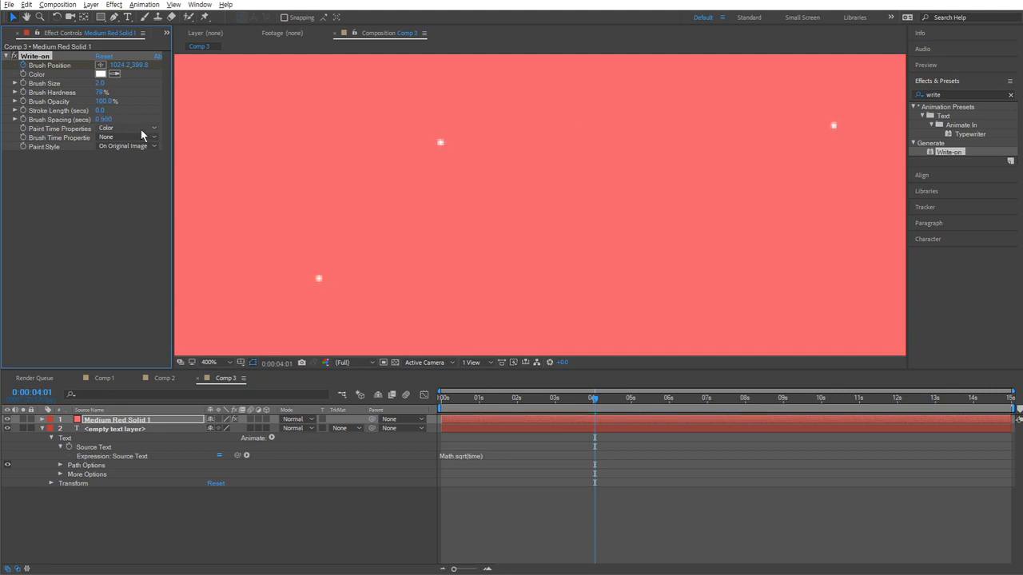
- Set the Write-on Brush Spacing to 0.002 seconds for a continuous line
scroll(540, 262, "down", 2)
scroll(546, 262, "up", 1)
left_click(105, 119)
type("0.002")
key("Return")
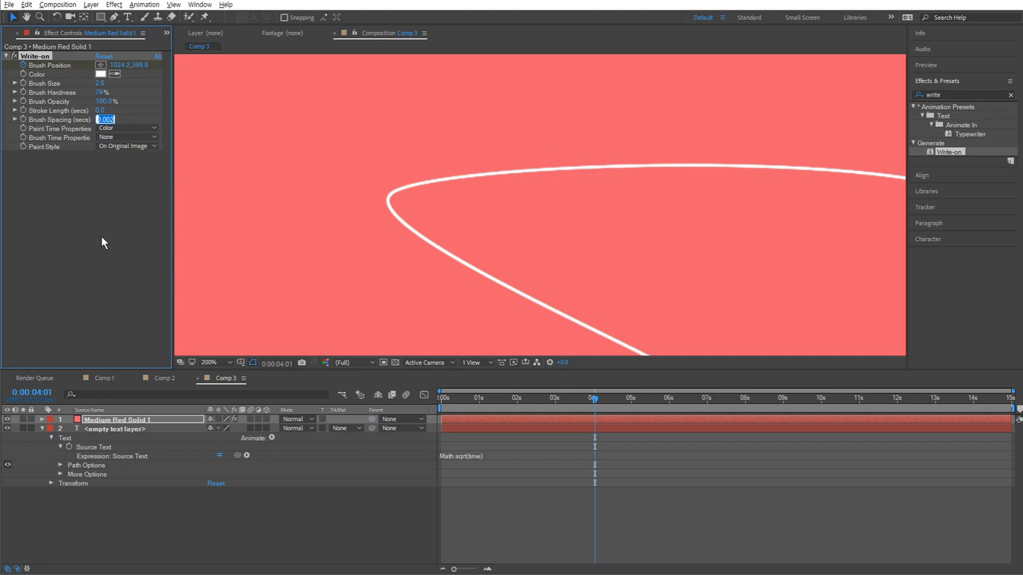
- Scrub the Write-on animation from the start to 0:00:02:18 and examine the stroke with the whole composition in view
left_click(530, 422)
key("Home")
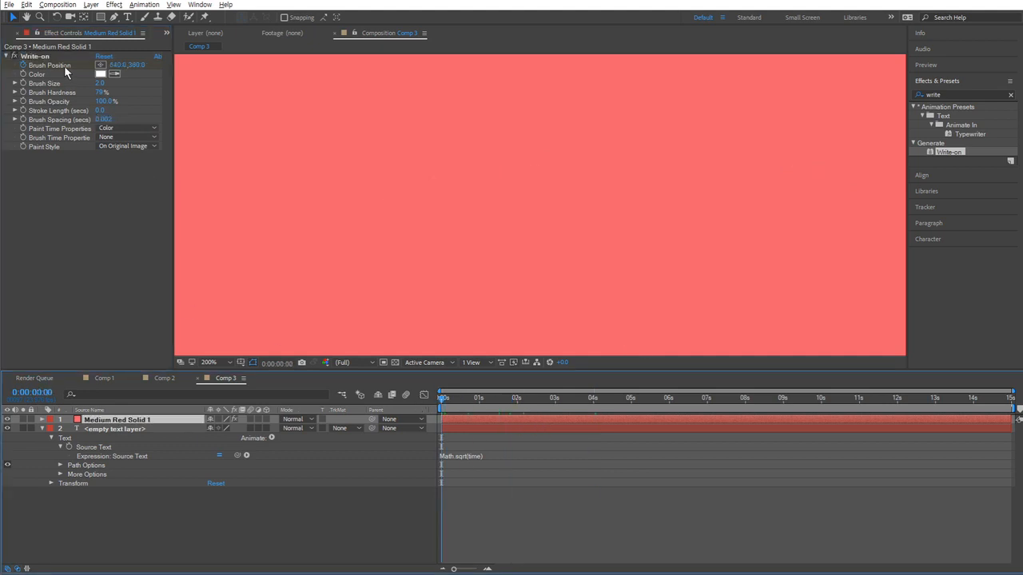
left_click_drag(459, 400, 546, 403)
scroll(514, 243, "down", 4)
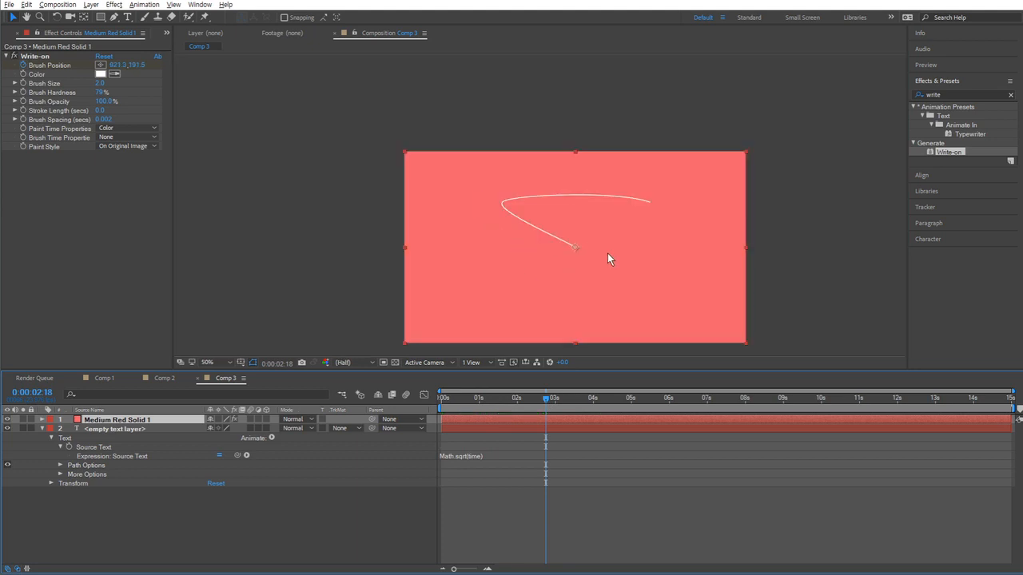
left_click_drag(607, 254, 558, 259)
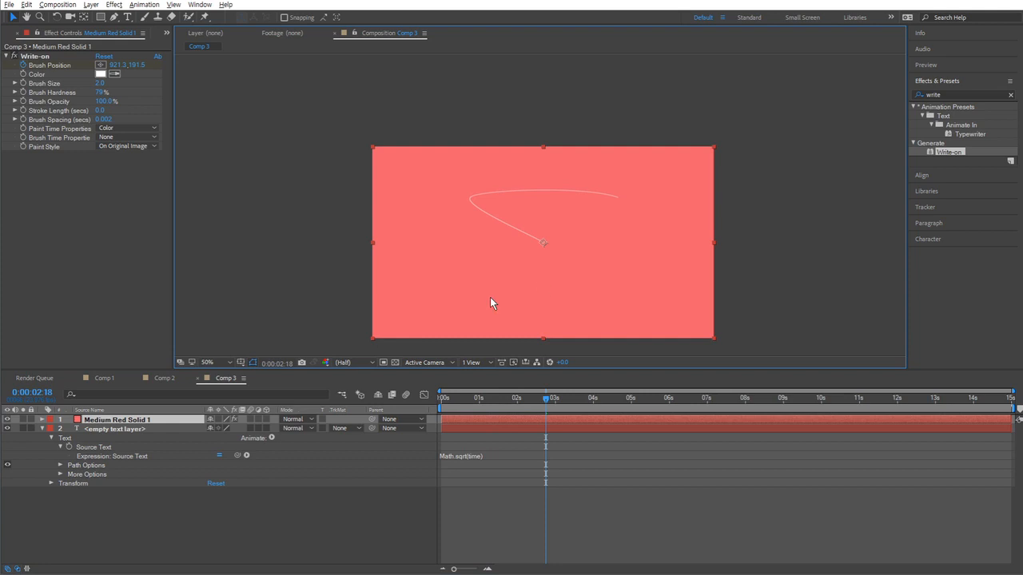
scroll(628, 327, "up", 3)
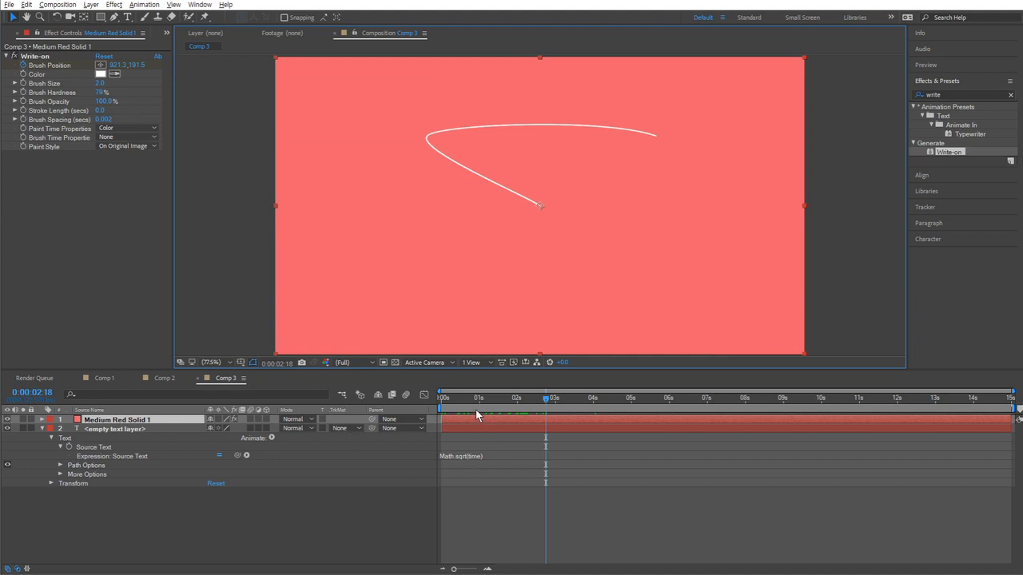
- Hide the text layer and remove the Write-on Brush Position keyframes from the solid, with the composition at its start
key("Home")
left_click(7, 429)
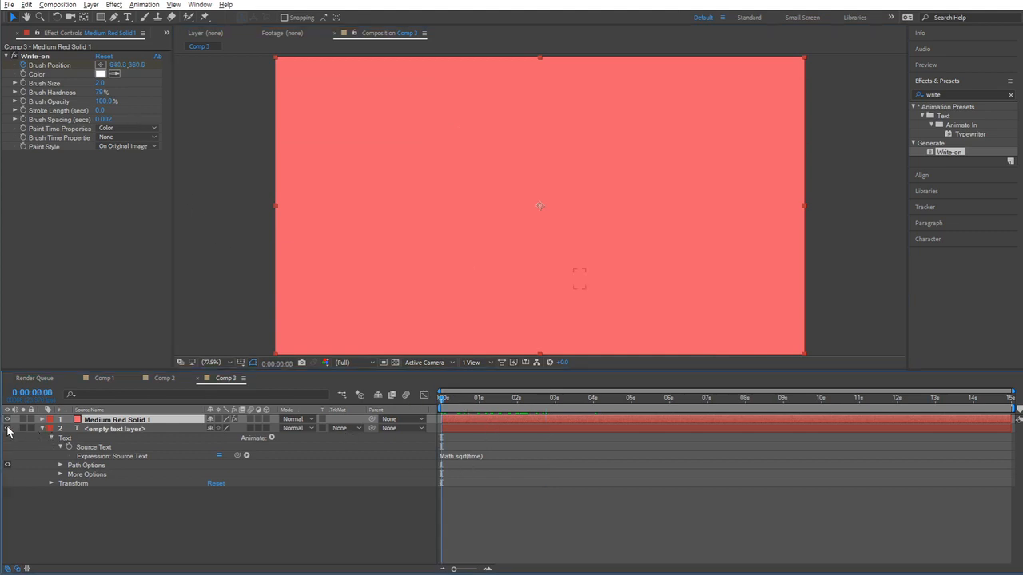
left_click(41, 419)
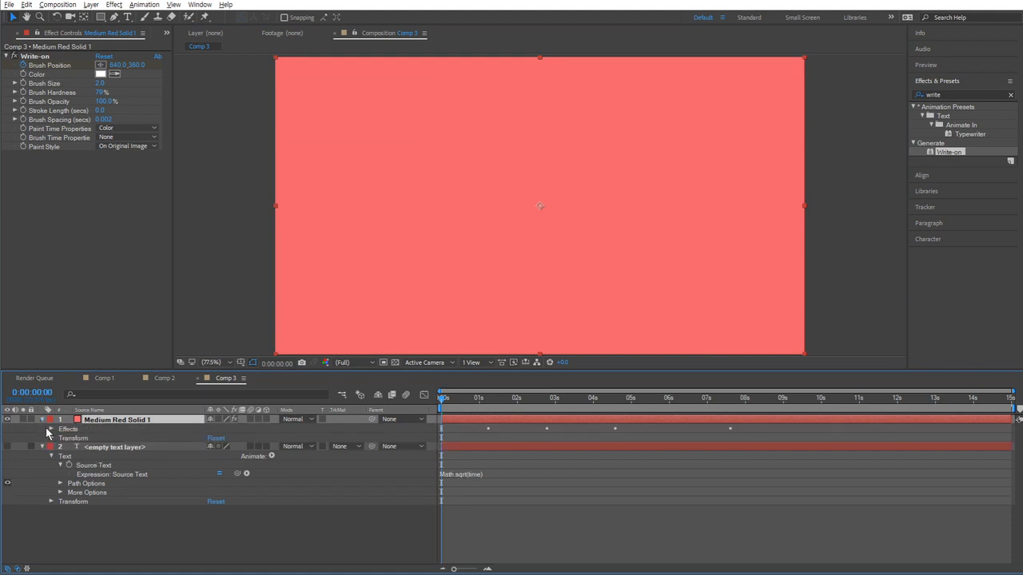
left_click(47, 432)
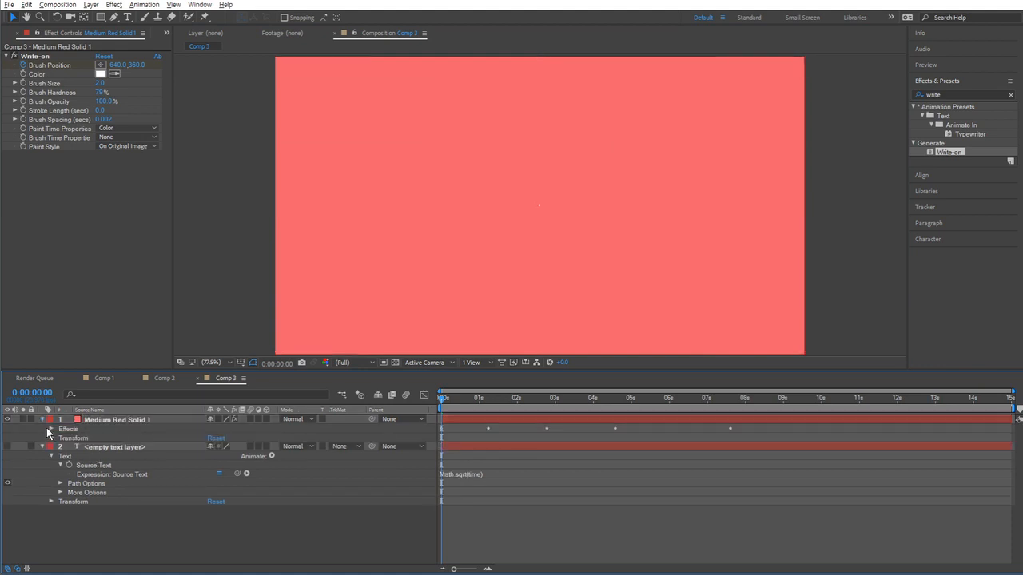
left_click(35, 56)
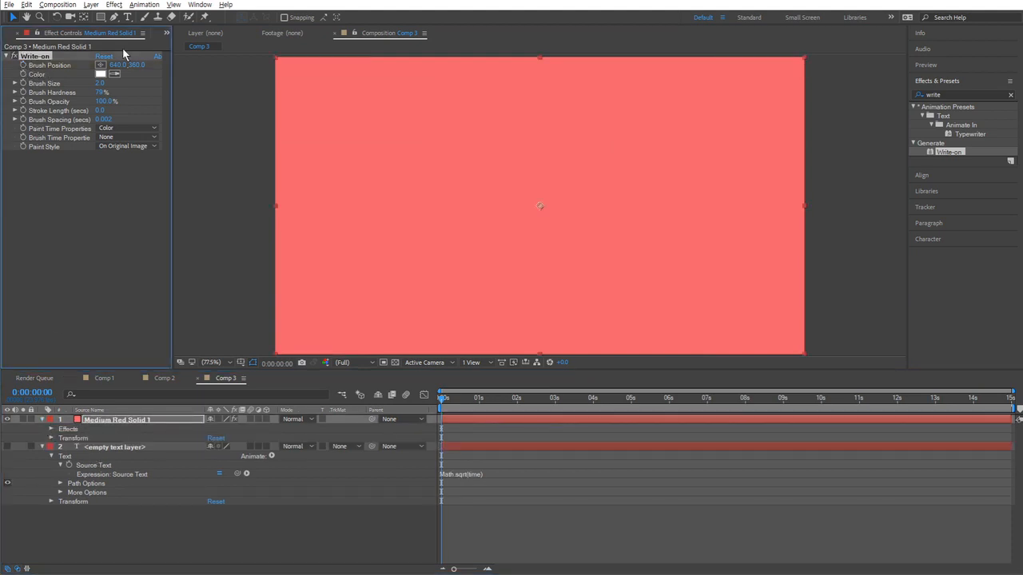
- Add an expression to the Write-on Brush Position with the first line "x_pos = time"
left_click(23, 65, "alt")
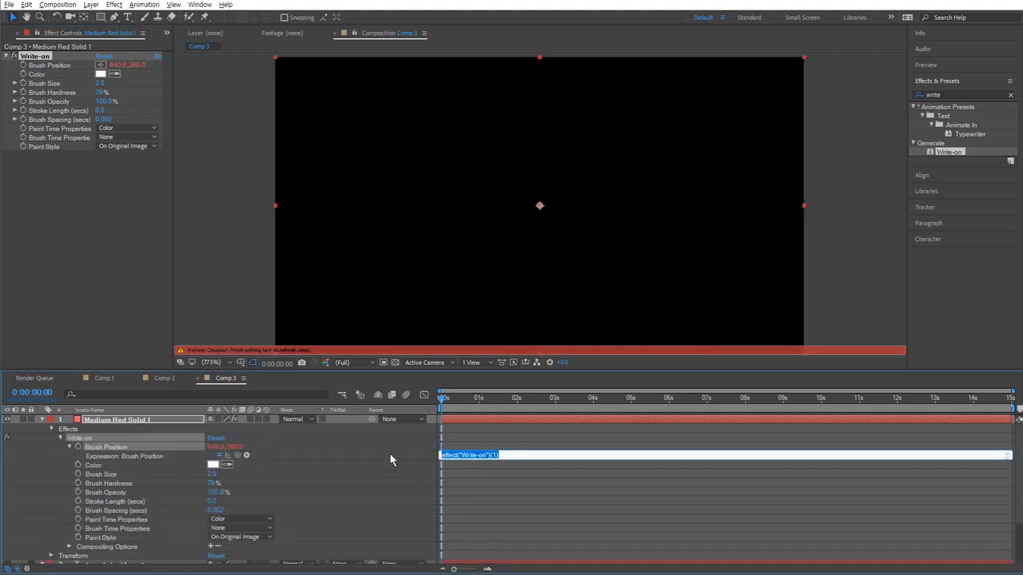
type("wiggl")
key("BackSpace")
key("BackSpace")
key("BackSpace")
key("BackSpace")
key("BackSpace")
type("x_pos = time")
key("Return")
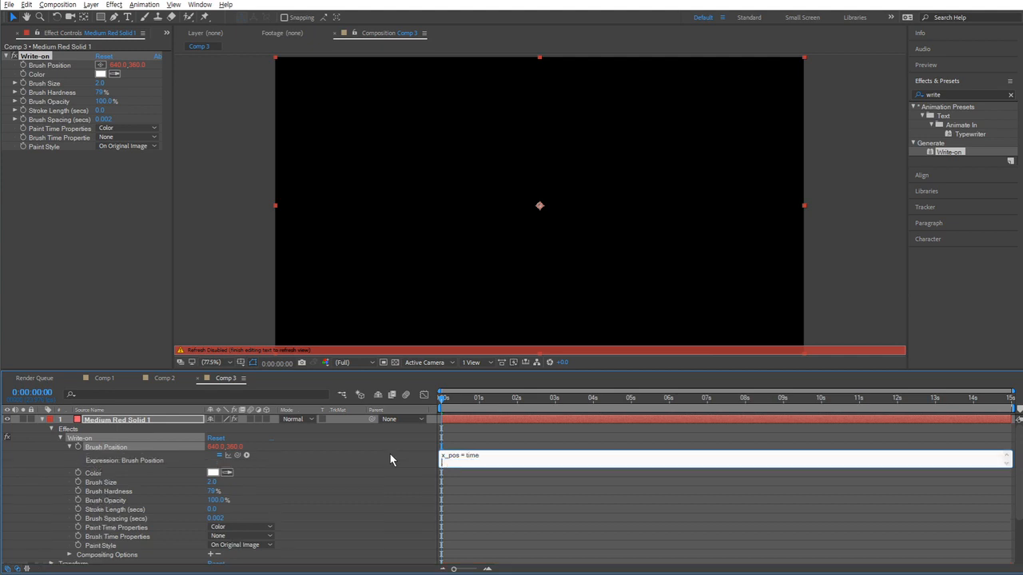
- Complete the Brush Position expression with "y_pos = Math.sqrt( x_pos )" and the output array "[ x_pos, y_pos ]"
type("y_pos = Math.sqrt( x_pos )")
key("Return")
key("Return")
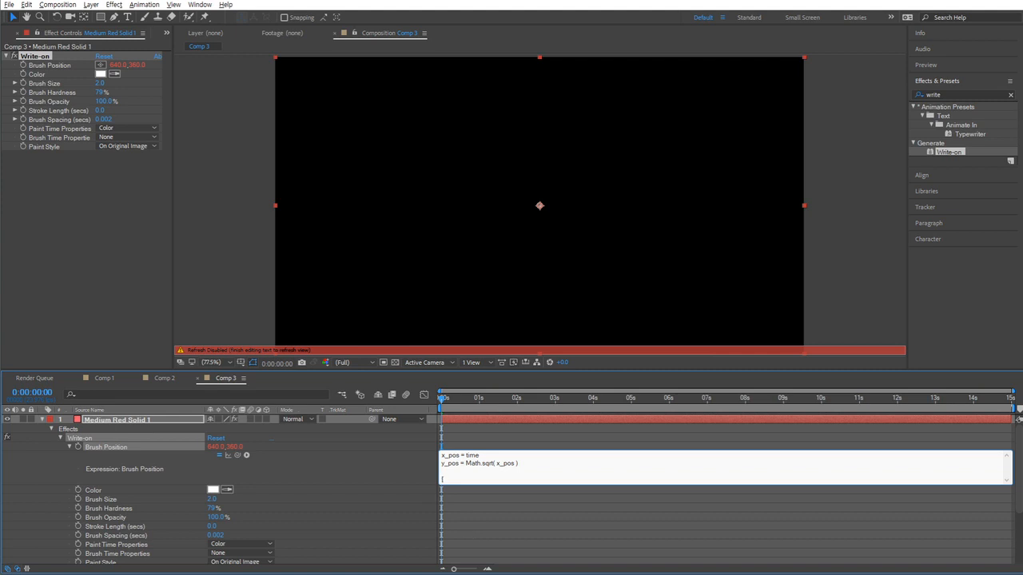
type("[ x_pos, y_pos ]")
left_click(393, 465)
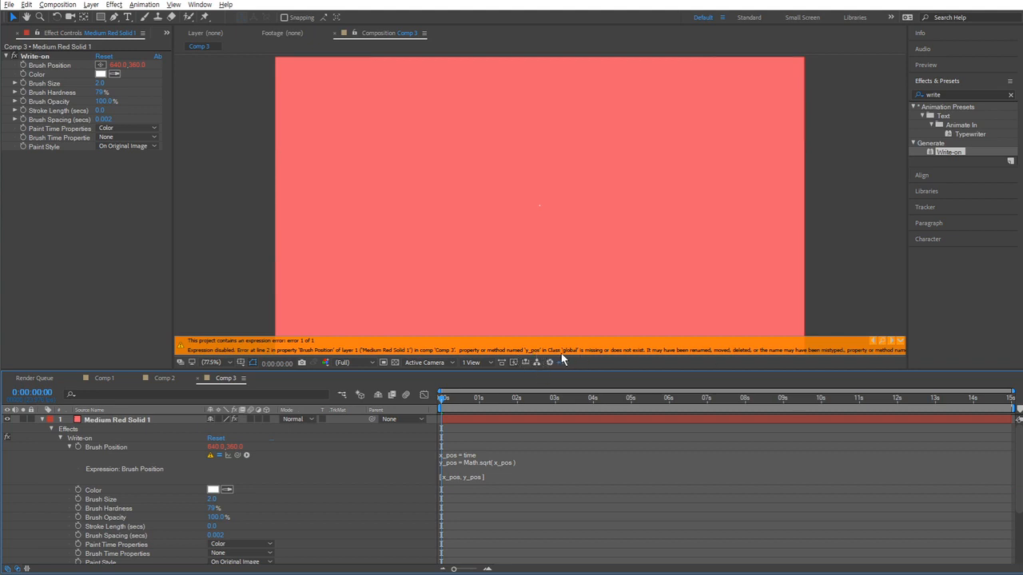
- Assign the [ x_pos, y_pos ] array to effect("Write-on")("Brush Position").value in the expression's last line
left_click(447, 480)
left_click(457, 477)
left_click_drag(497, 478, 402, 480)
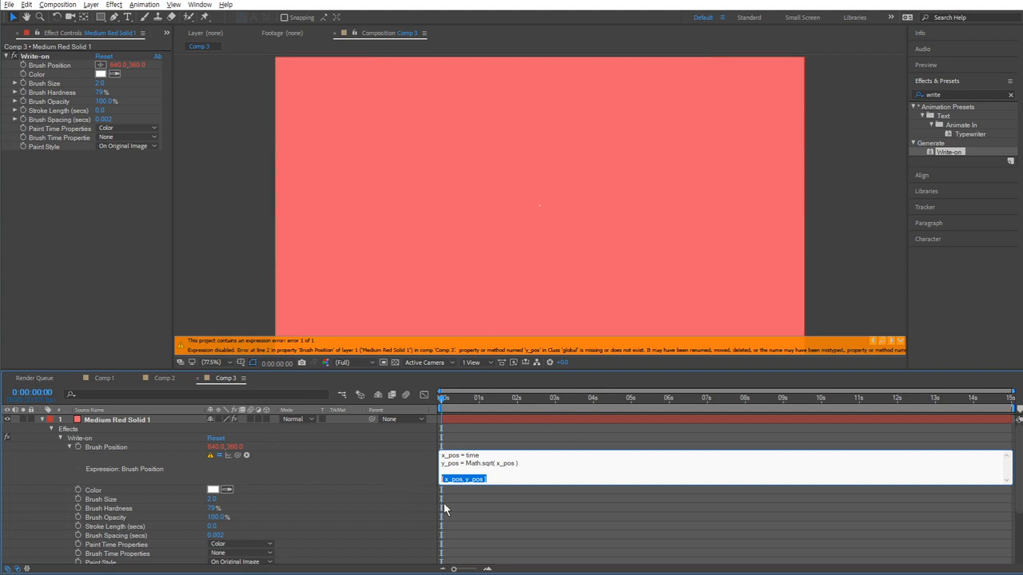
key("ctrl+a")
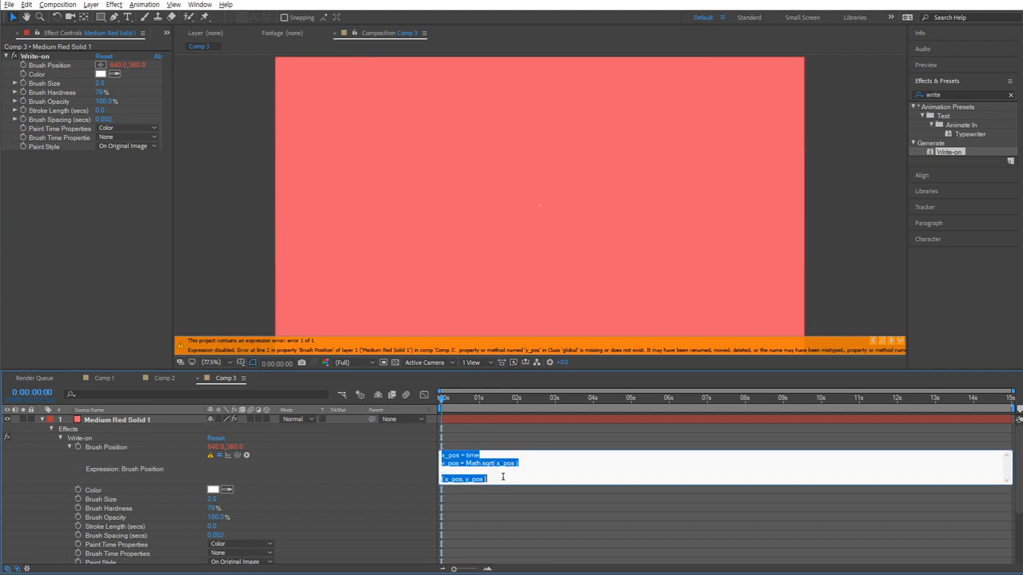
left_click(503, 477)
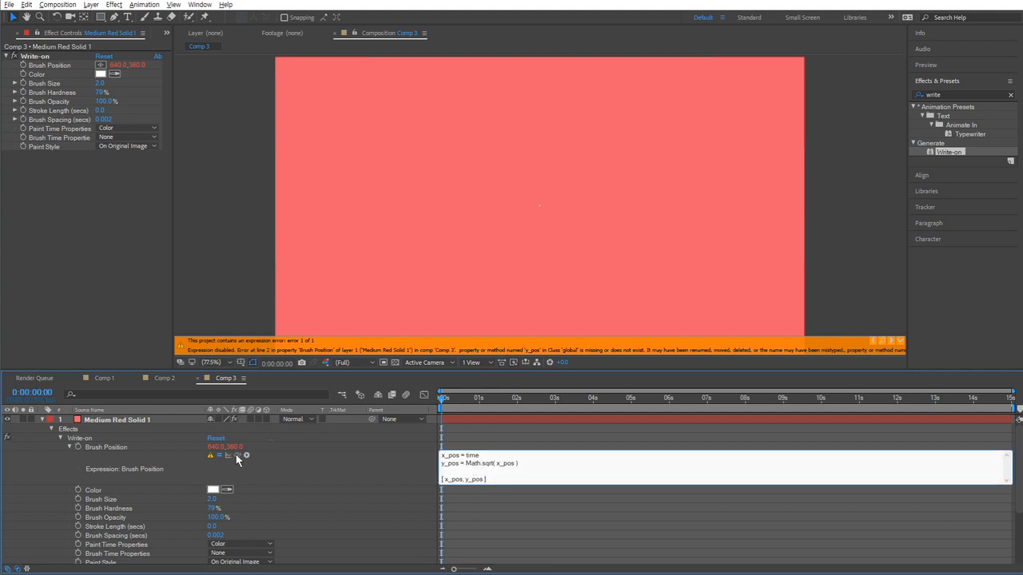
left_click_drag(235, 453, 114, 449)
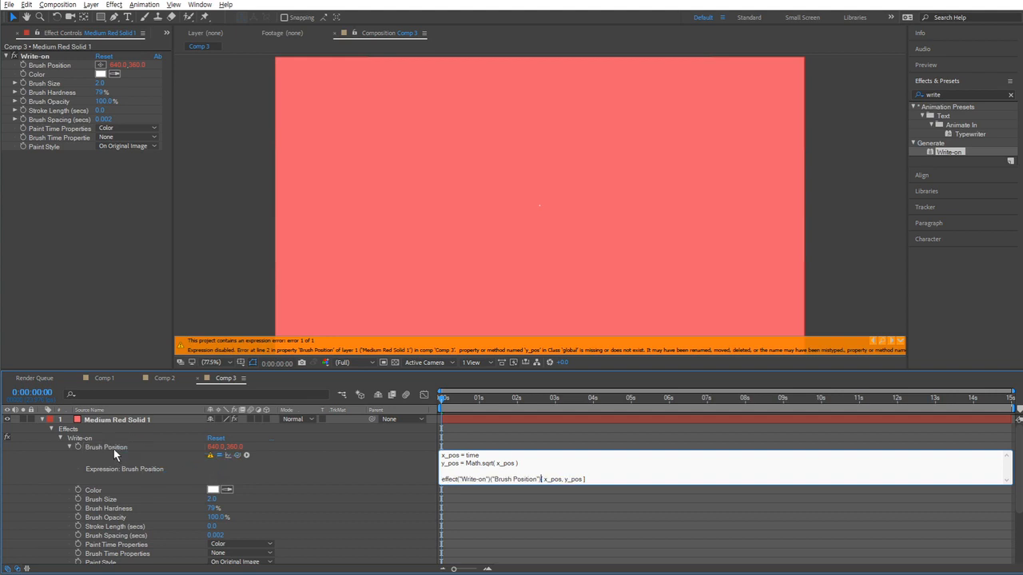
type("=")
key("BackSpace")
type(".value =")
left_click(378, 468)
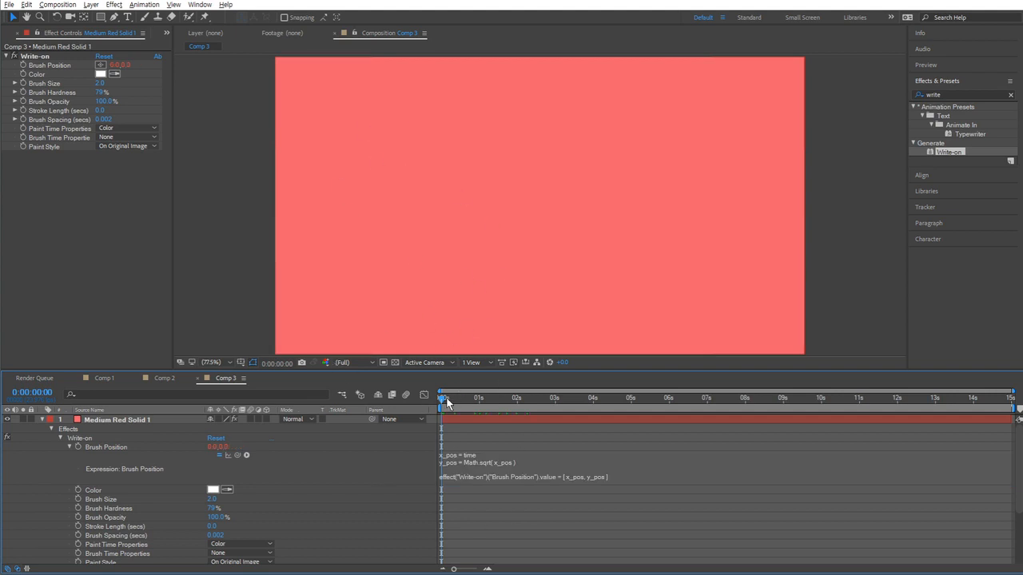
- Play the animation to 0:00:02:16 and examine the stroke in the composition's upper-left corner up close and in full view
key("space")
left_click_drag(377, 196, 560, 321)
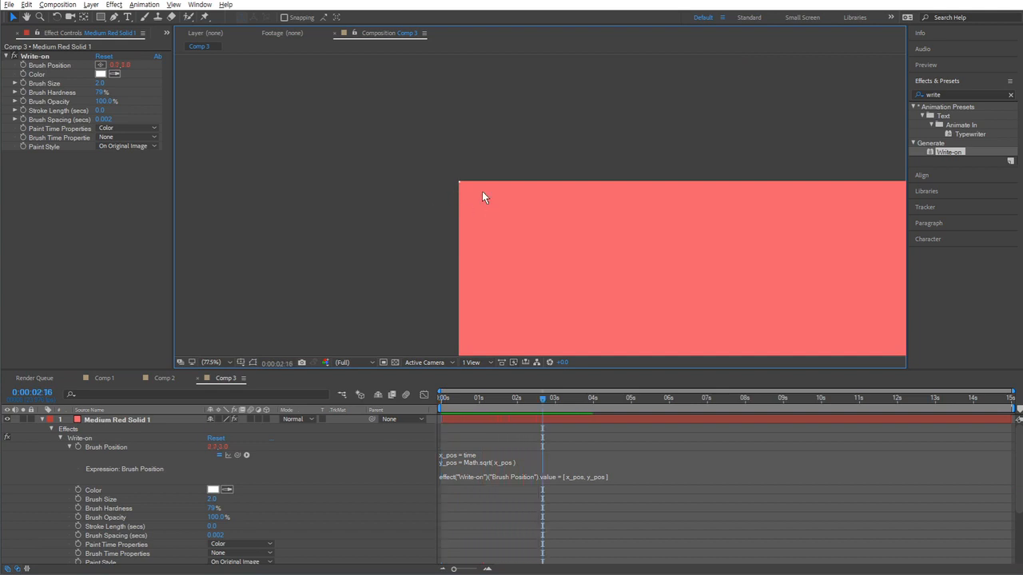
scroll(482, 191, "up", 3)
left_click_drag(265, 170, 468, 169)
scroll(474, 277, "up", 1)
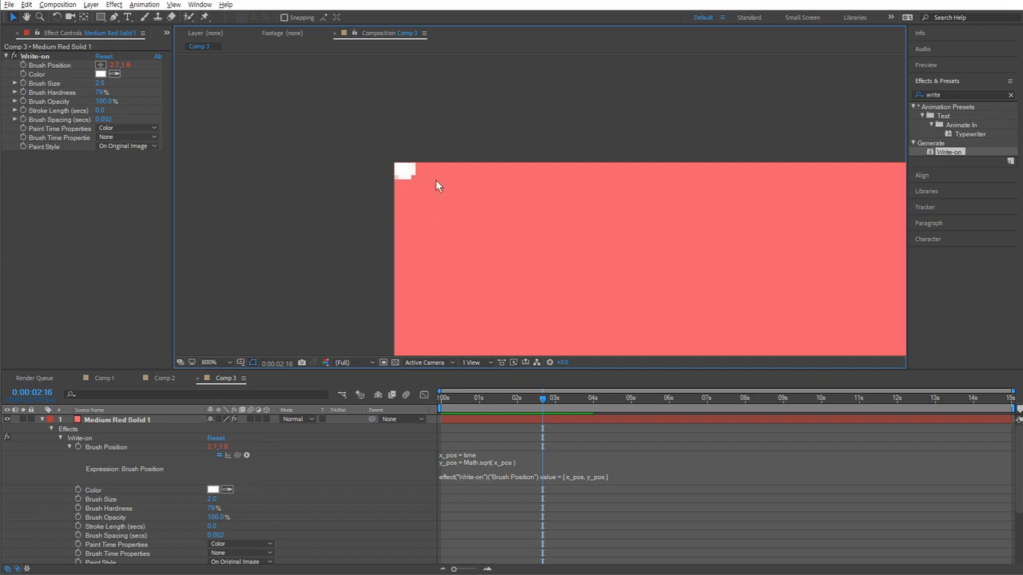
scroll(593, 280, "down", 1)
left_click_drag(637, 289, 355, 228)
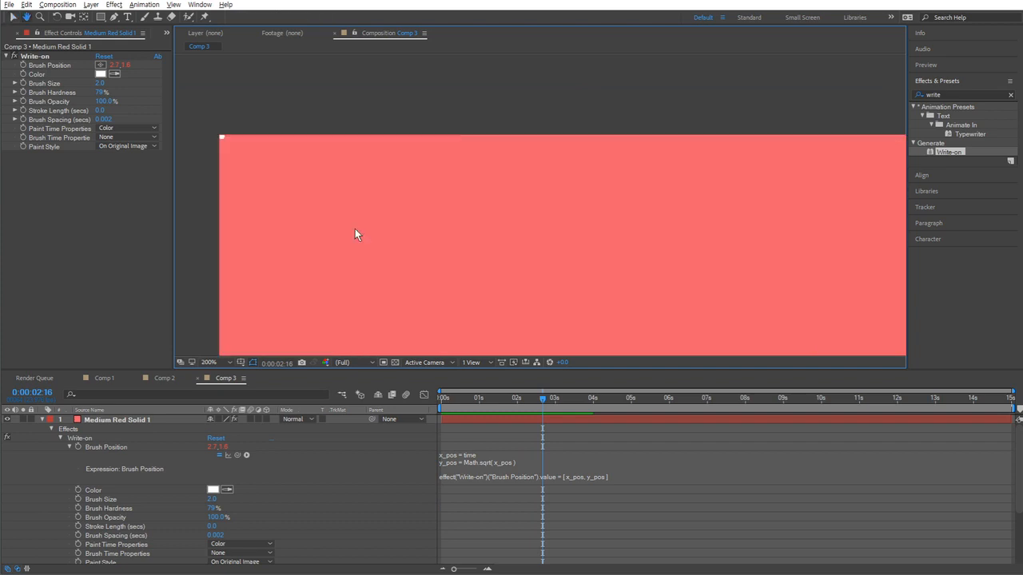
scroll(412, 220, "down", 2)
left_click_drag(558, 272, 459, 223)
scroll(454, 205, "up", 1)
key("v")
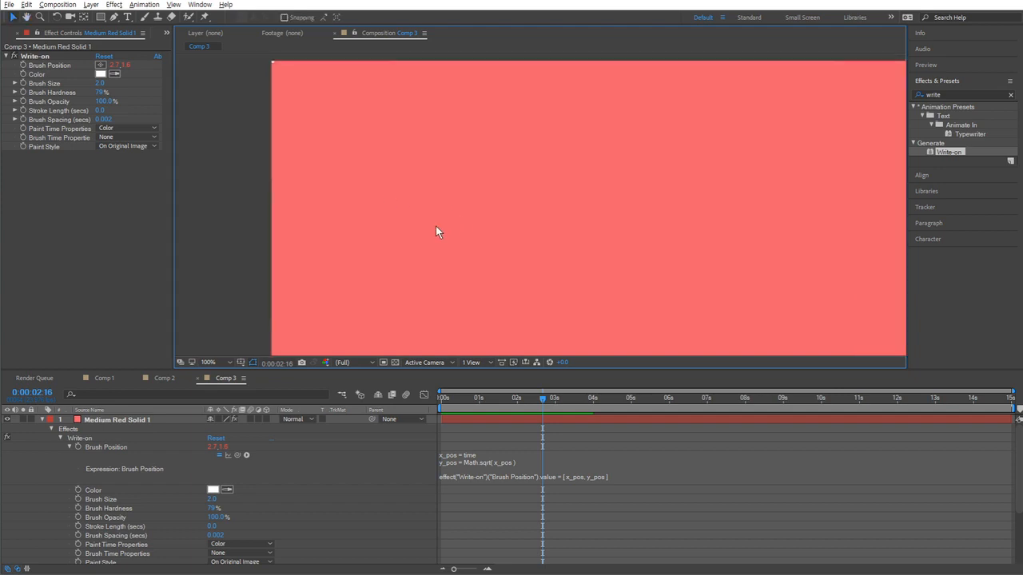
key("shift+slash")
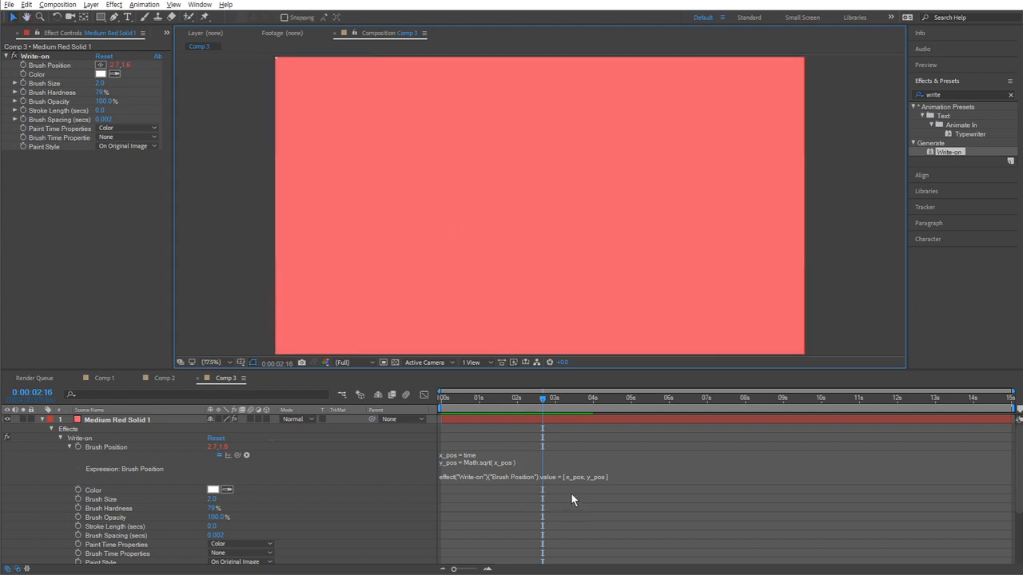
- Offset the stroke to half the composition height by adding "+ ( 720 / 2)" to the y_pos line
left_click(480, 454)
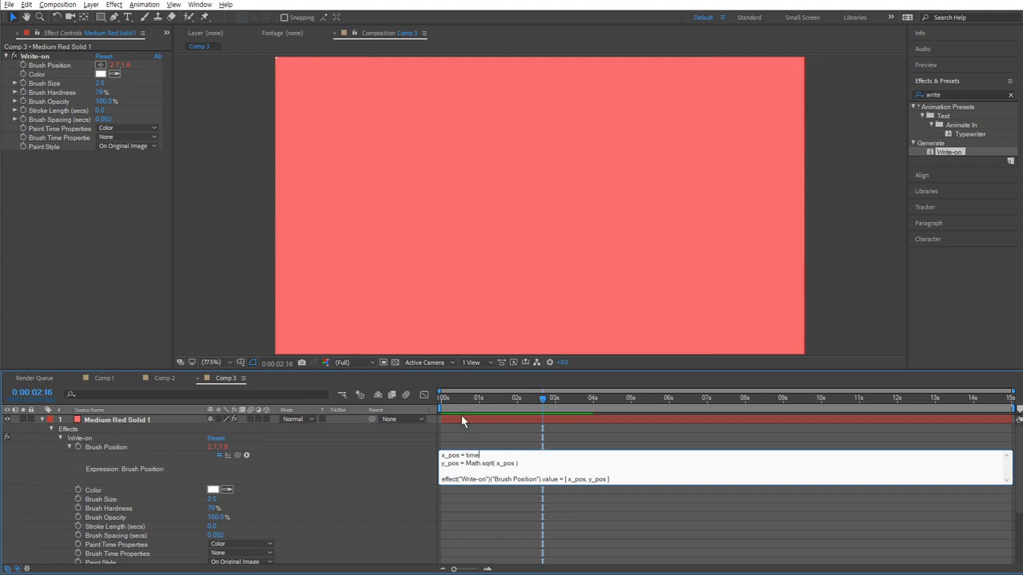
left_click(532, 463)
type("+ ( 720 / 2)")
left_click(411, 467)
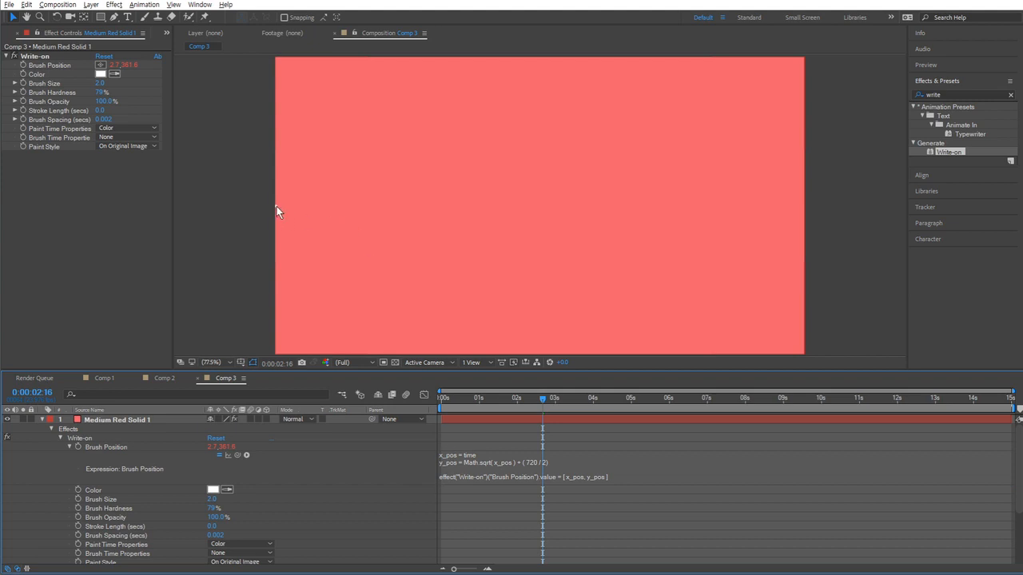
- Multiply time by 10 in the x_pos line and preview the stroke from the start
left_click(491, 464)
left_click(493, 453)
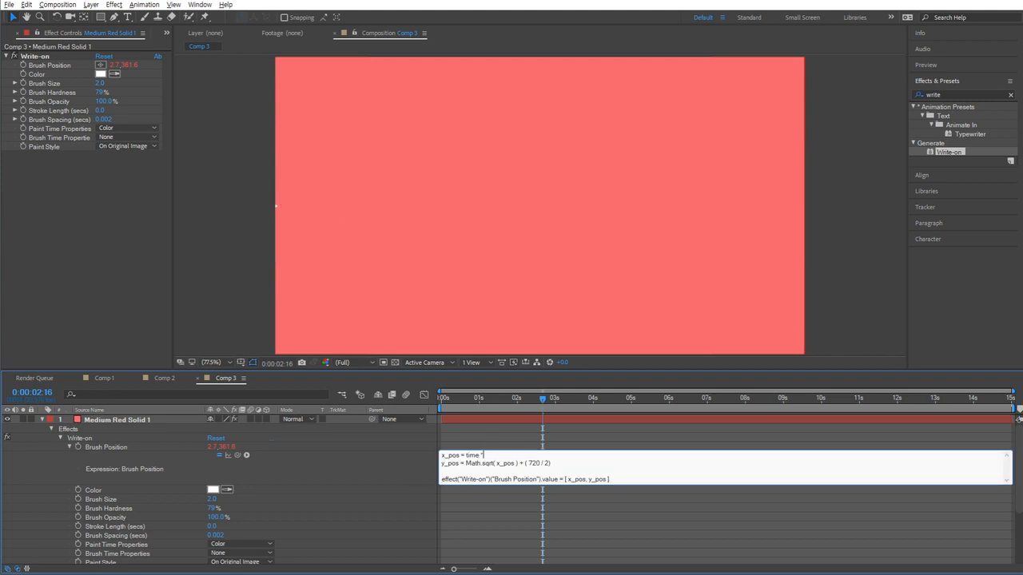
type("* 10")
left_click(406, 460)
left_click_drag(461, 398, 427, 398)
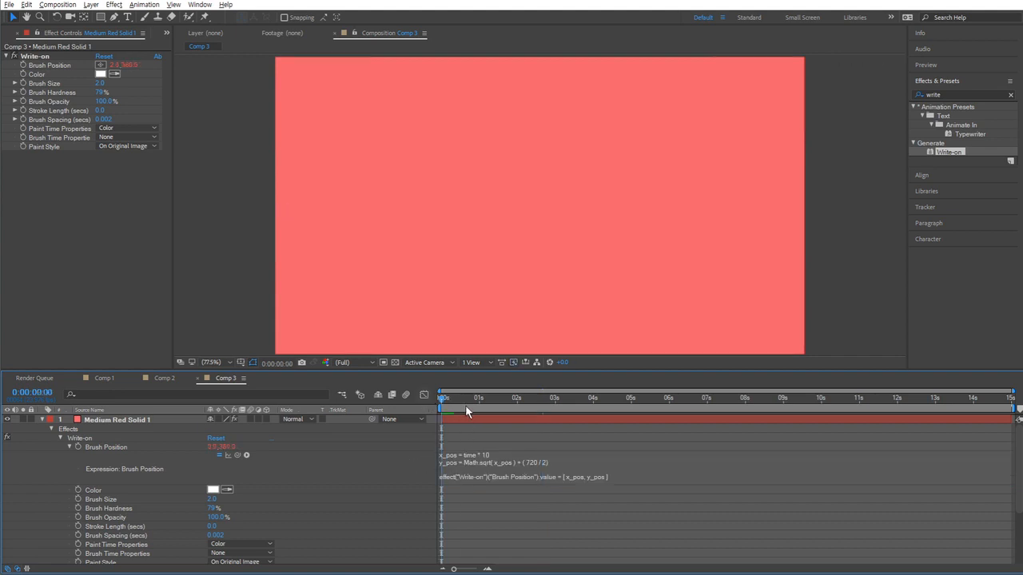
key("space")
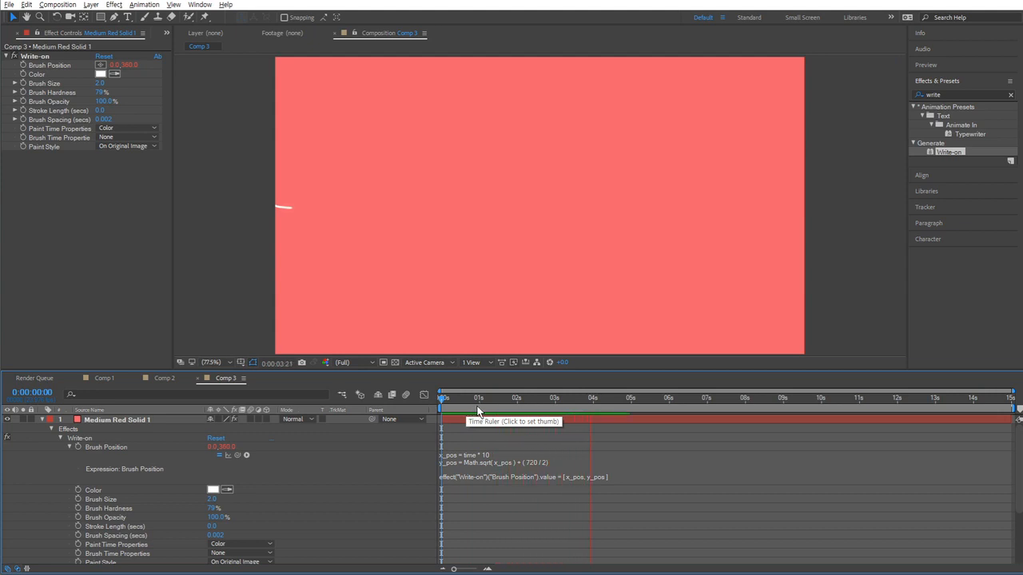
- Change the time multiplier in the x_pos line to 80
left_click(518, 458)
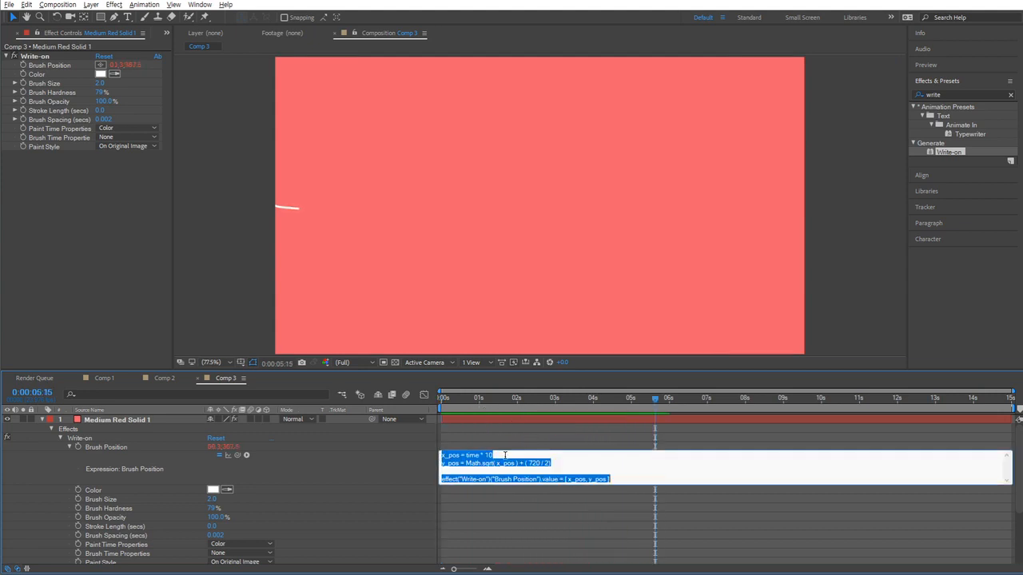
left_click(520, 454)
key("BackSpace")
key("BackSpace")
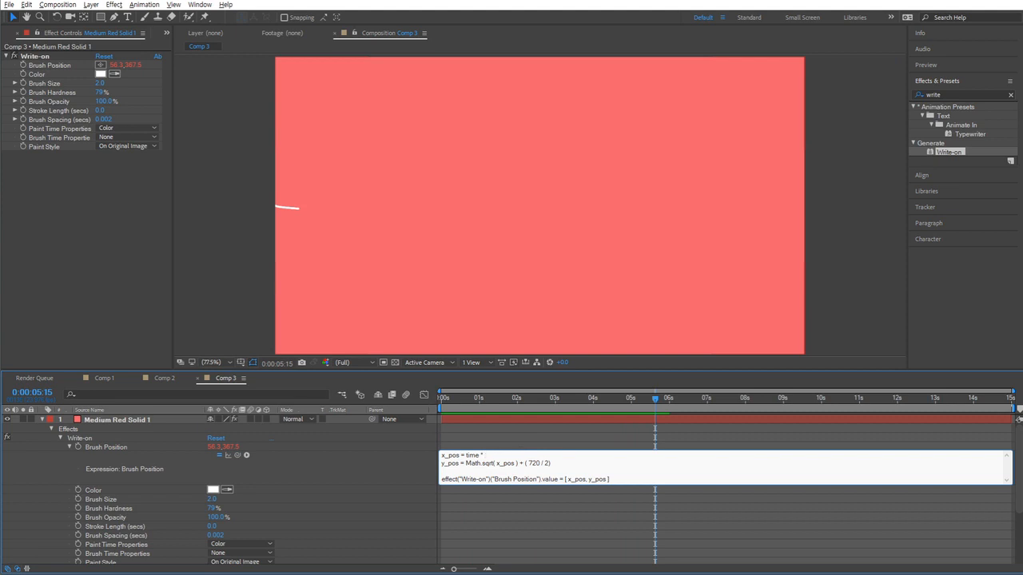
type("80")
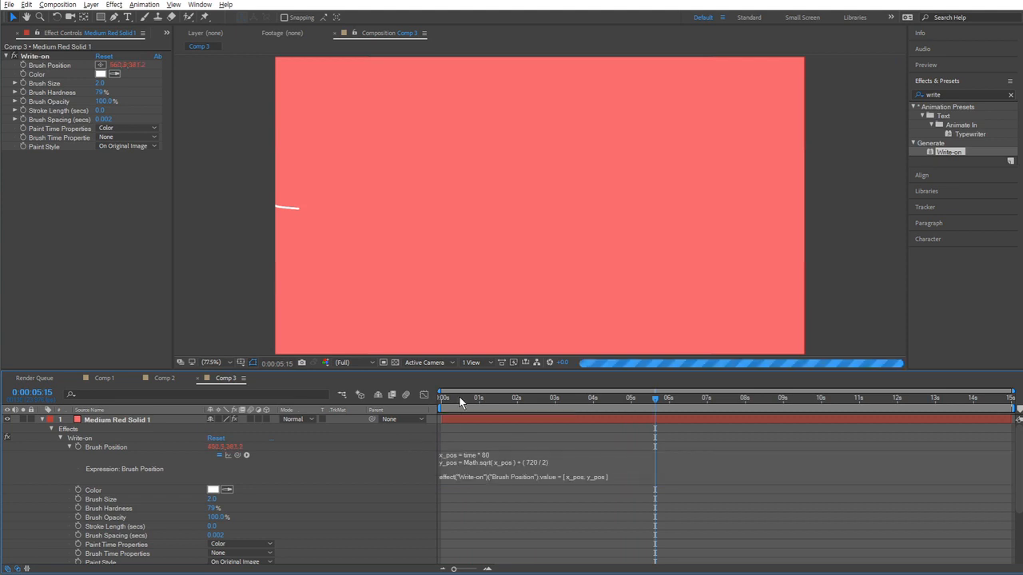
- Play the animation from the start to 0:00:04:11 and examine the square-root curve's shape up close
left_click_drag(459, 398, 424, 405)
key("space")
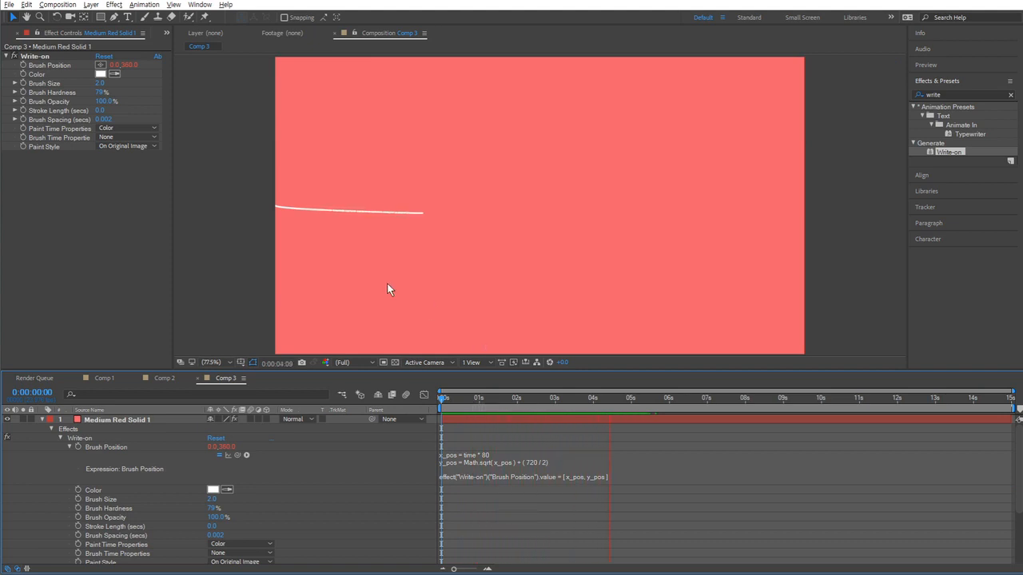
key("space")
left_click_drag(260, 237, 494, 280)
scroll(316, 271, "up", 2)
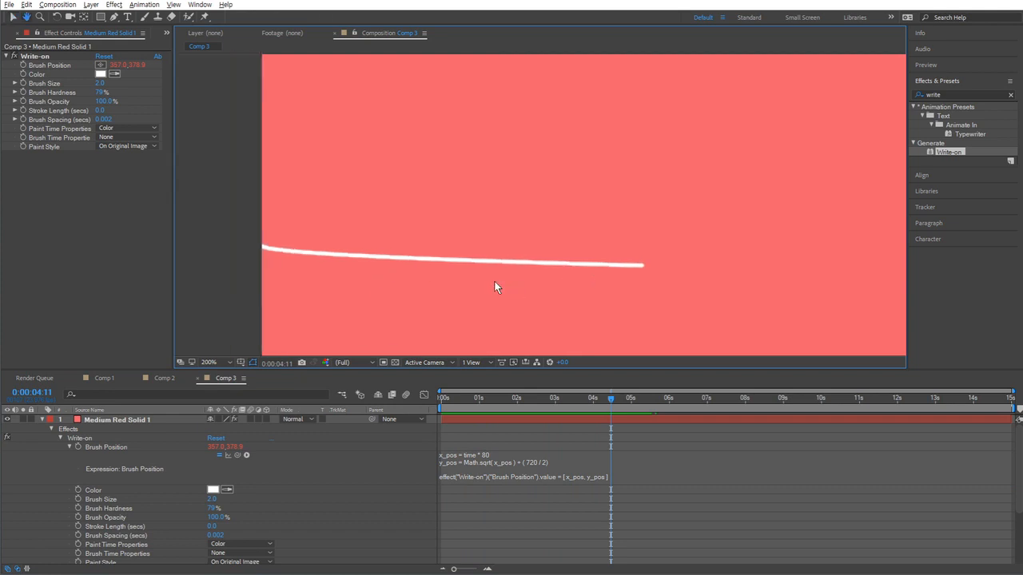
scroll(241, 242, "up", 2)
left_click_drag(266, 257, 394, 259)
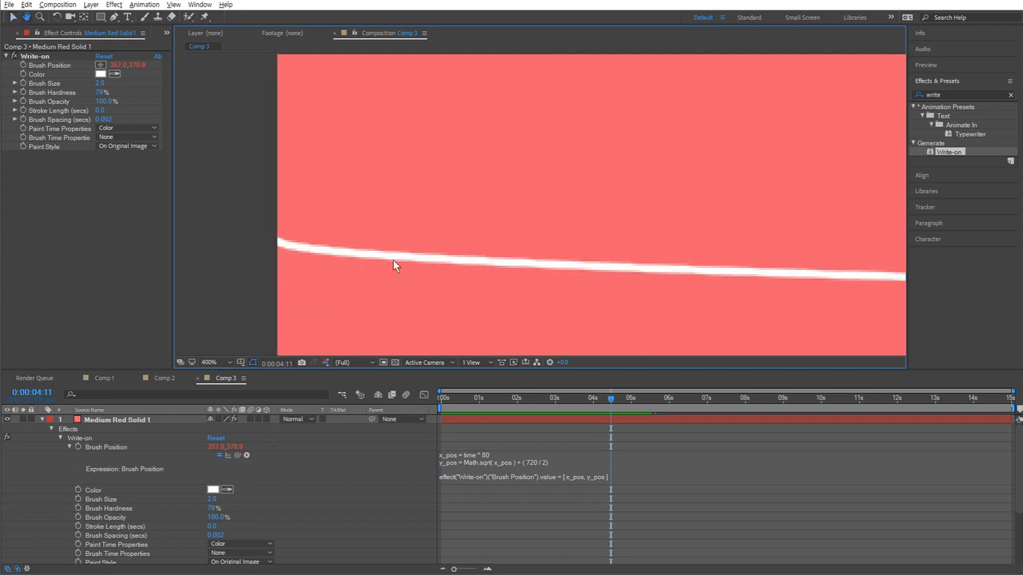
scroll(386, 238, "down", 2)
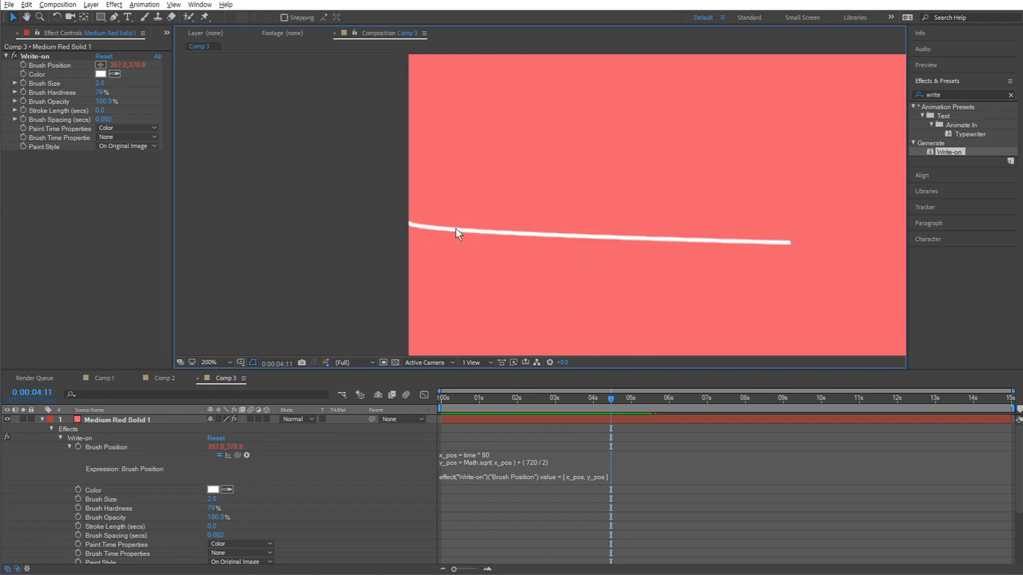
scroll(631, 275, "down", 2)
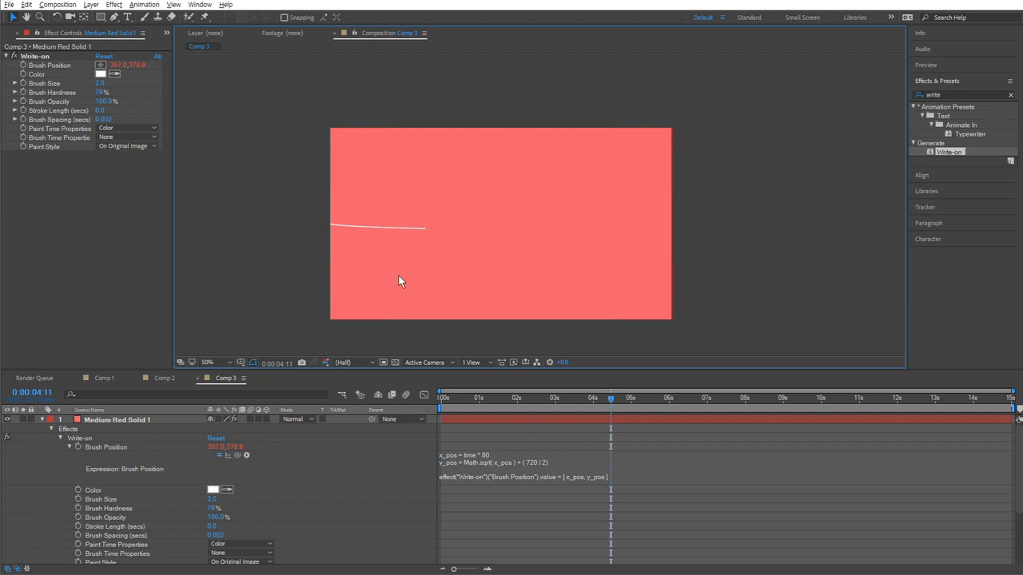
- Multiply x_pos by 40 inside Math.sqrt in the y_pos line and preview the curve from the start
left_click(514, 462)
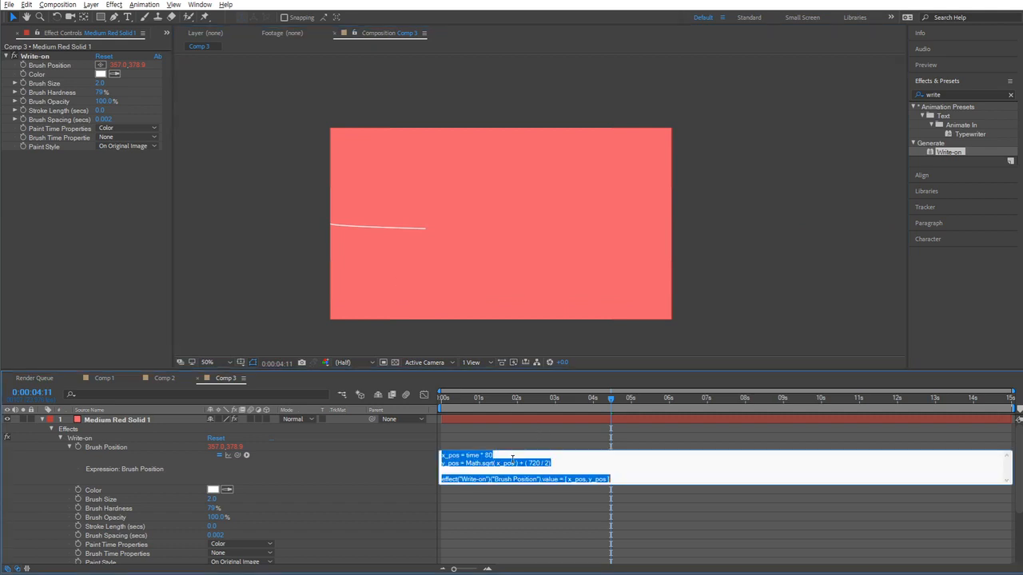
left_click(516, 463)
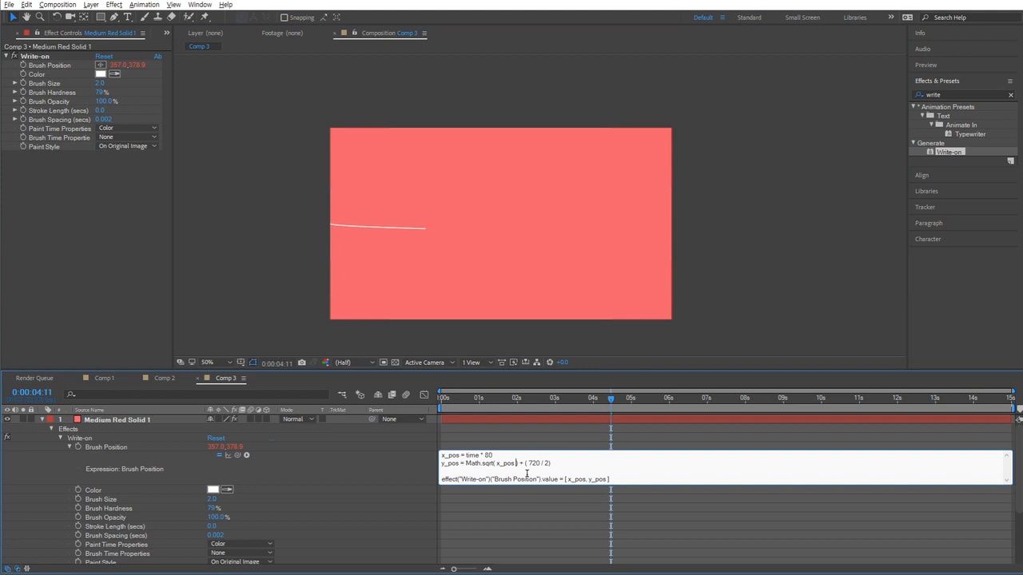
type("* 40")
left_click(414, 465)
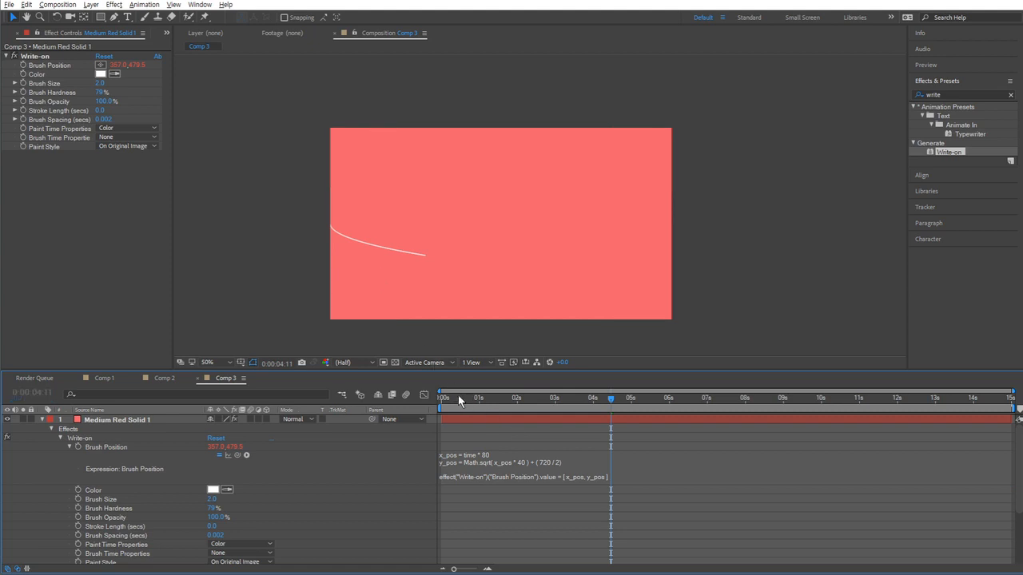
key("Home")
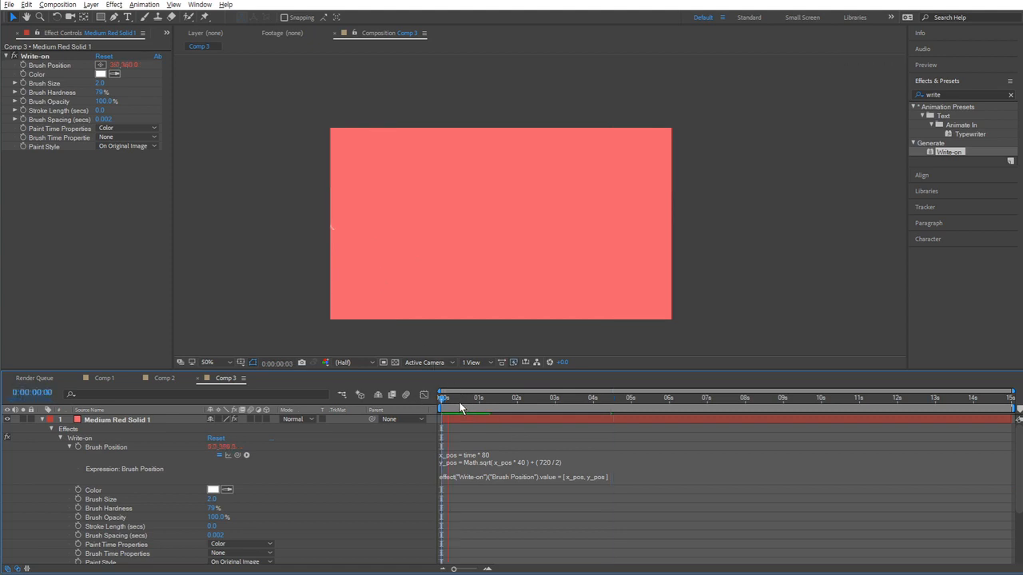
- Stop the preview and change the x_pos multiplier inside Math.sqrt in the y_pos line to 100
key("space")
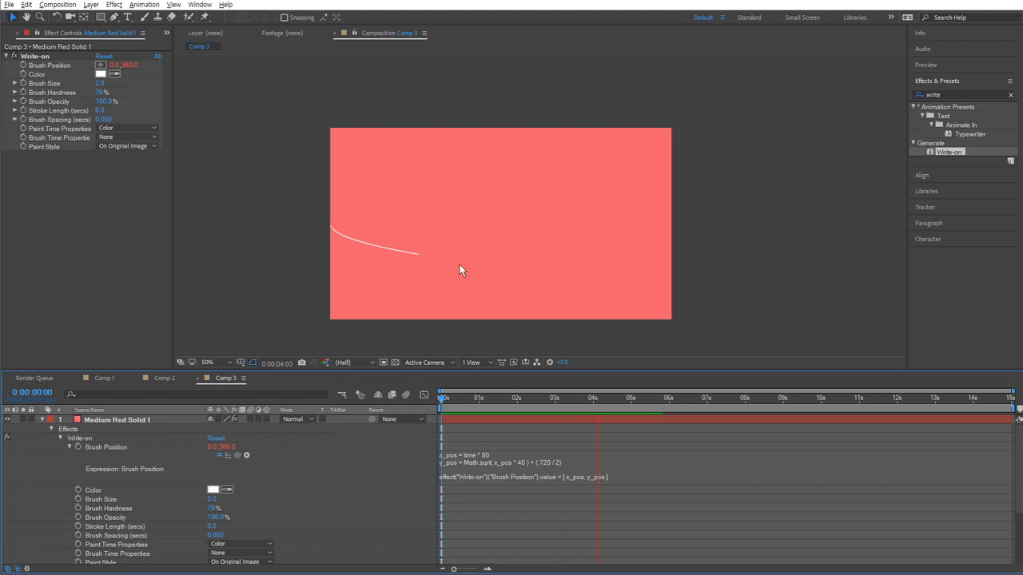
left_click(524, 459)
left_click(524, 463)
double_click(524, 464)
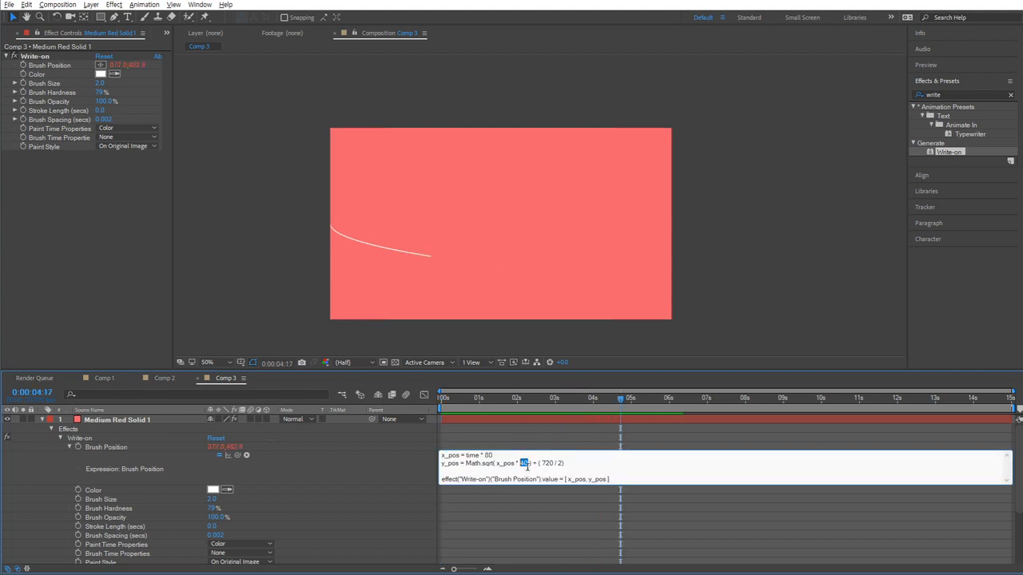
type("100")
left_click(402, 470)
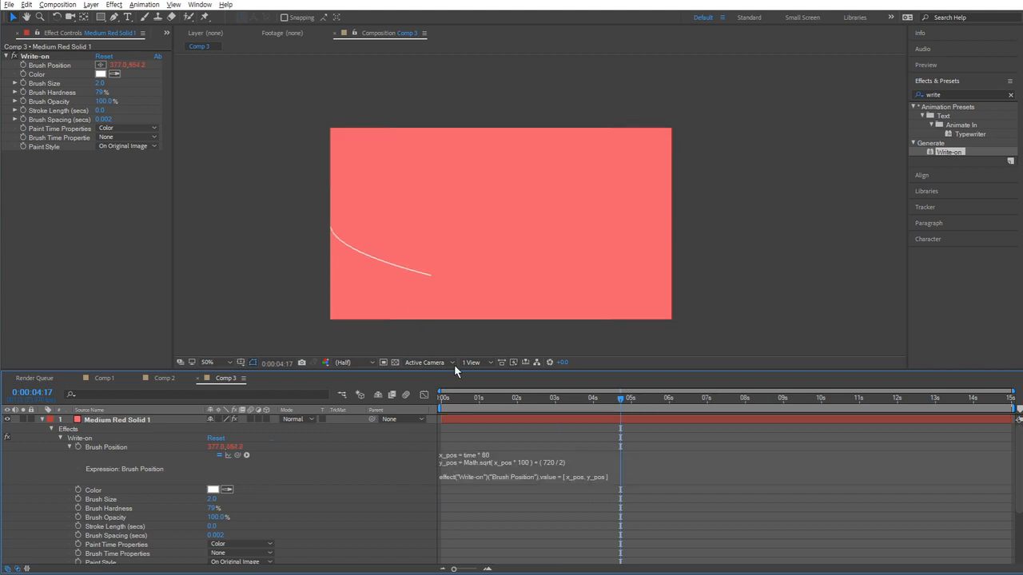
- Play the animation from the start to 0:00:05:05 and examine the steeper square-root curve up close
mouse_move(470, 400)
left_mouse_down()
mouse_move(454, 403)
mouse_move(495, 405)
mouse_move(422, 396)
left_mouse_up()
key("space")
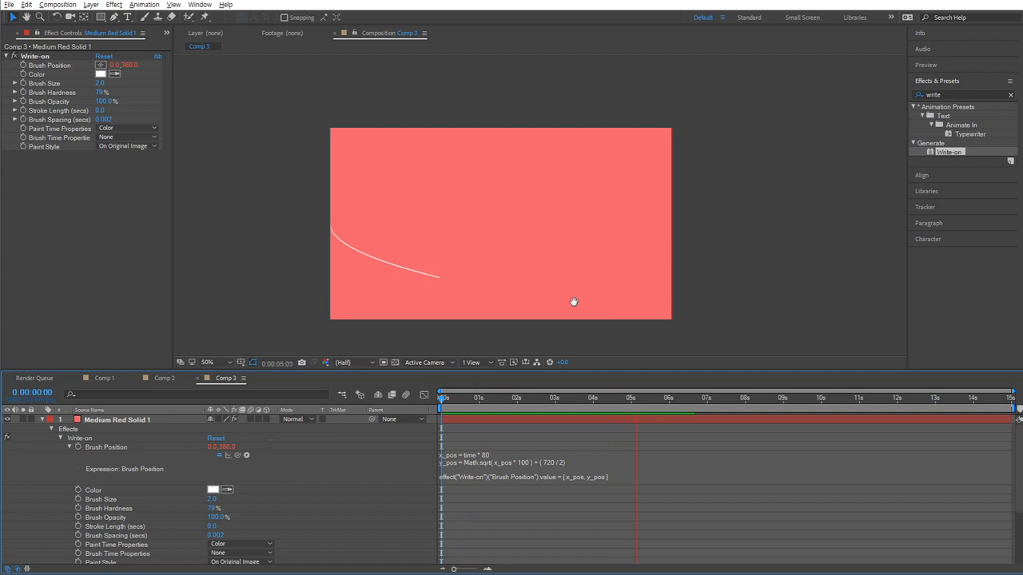
key("space")
left_click(707, 293)
left_click_drag(759, 294, 770, 297)
key("shift+slash")
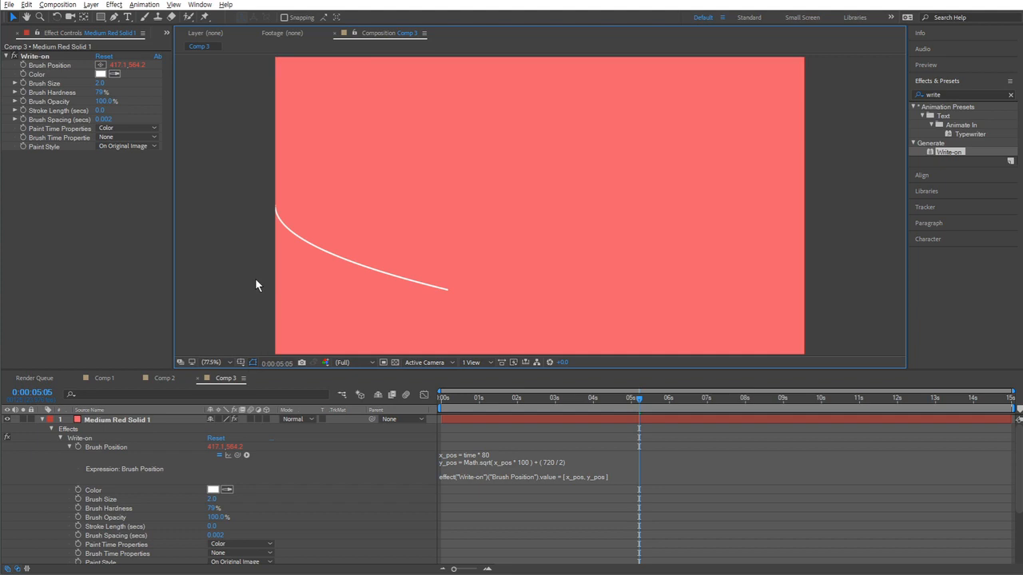
scroll(346, 297, "up", 5)
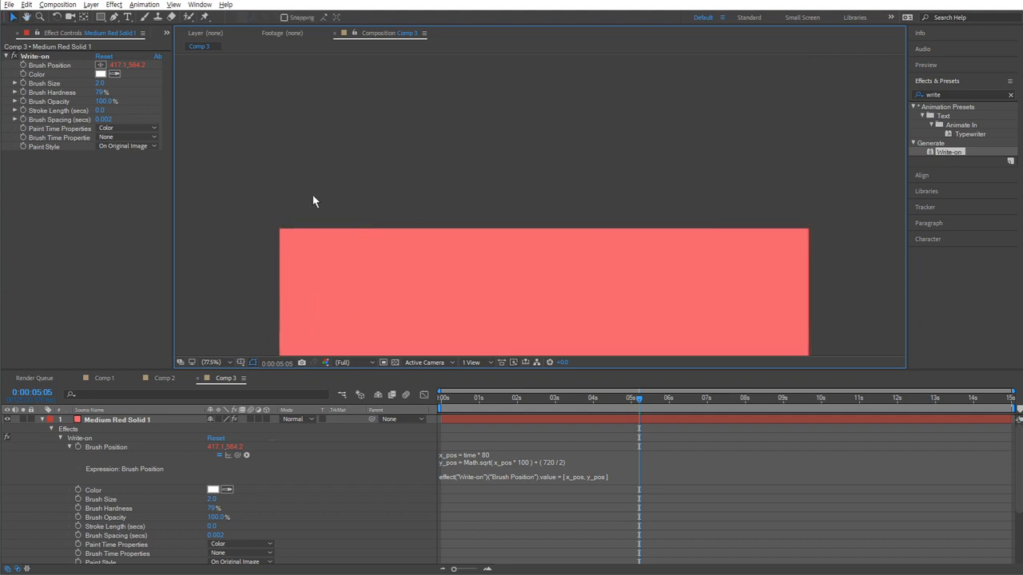
left_click_drag(276, 183, 312, 217)
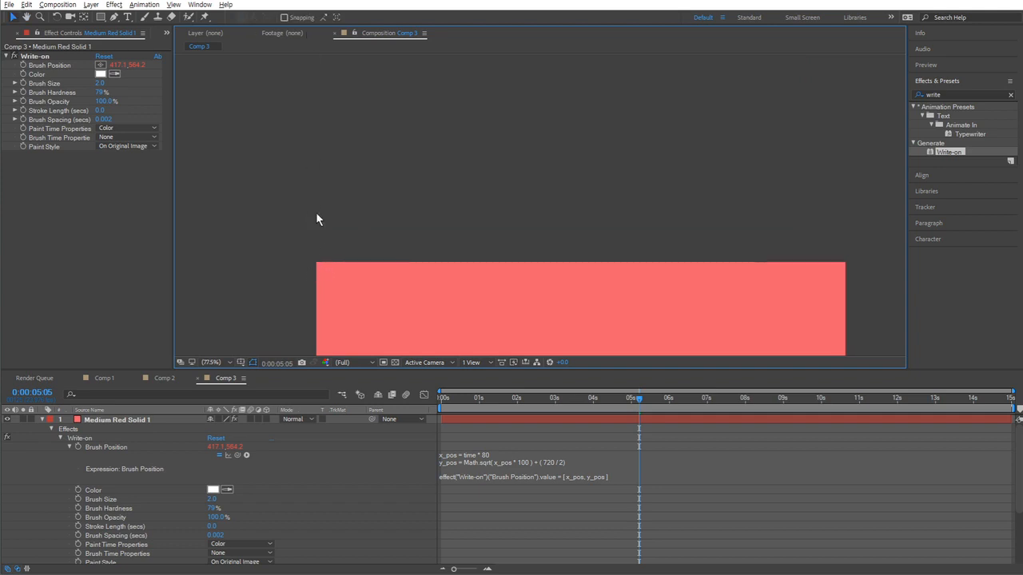
mouse_move(363, 291)
left_mouse_down()
mouse_move(373, 206)
mouse_move(362, 144)
mouse_move(362, 187)
left_mouse_up()
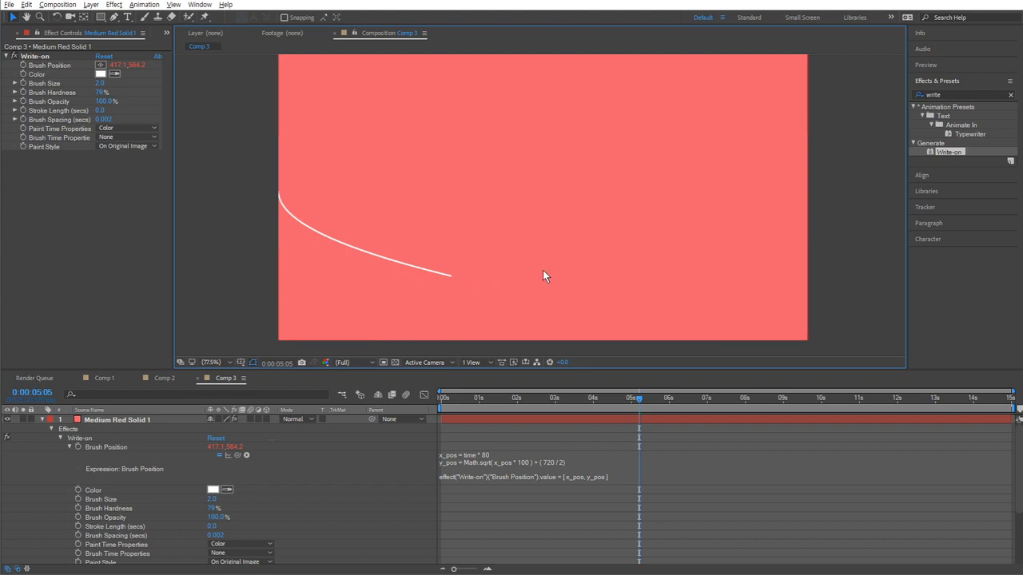
- Search the effects and presets for flip and apply the Flip animation preset to Medium Red Solid 1
left_click(914, 128)
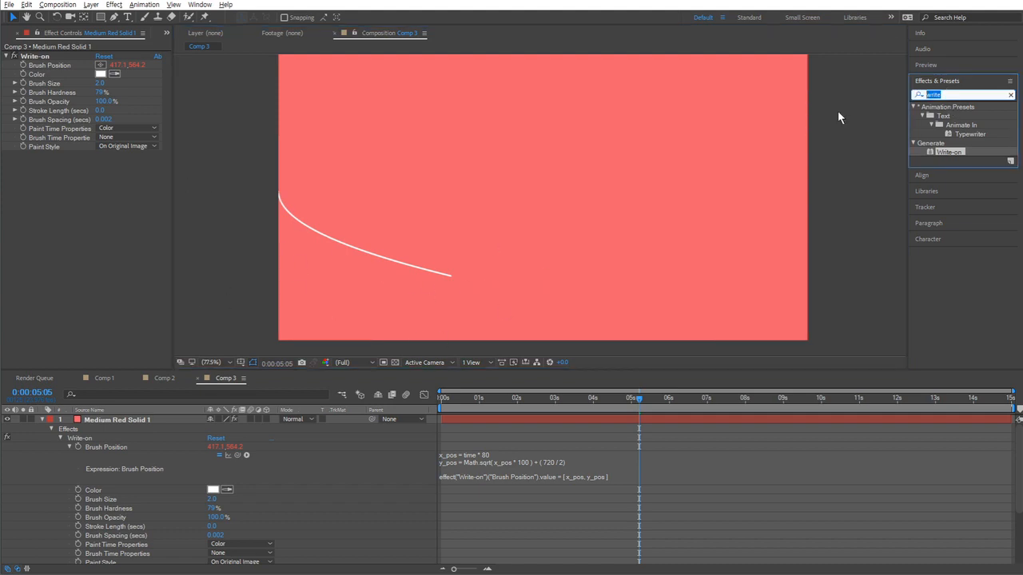
type("flip")
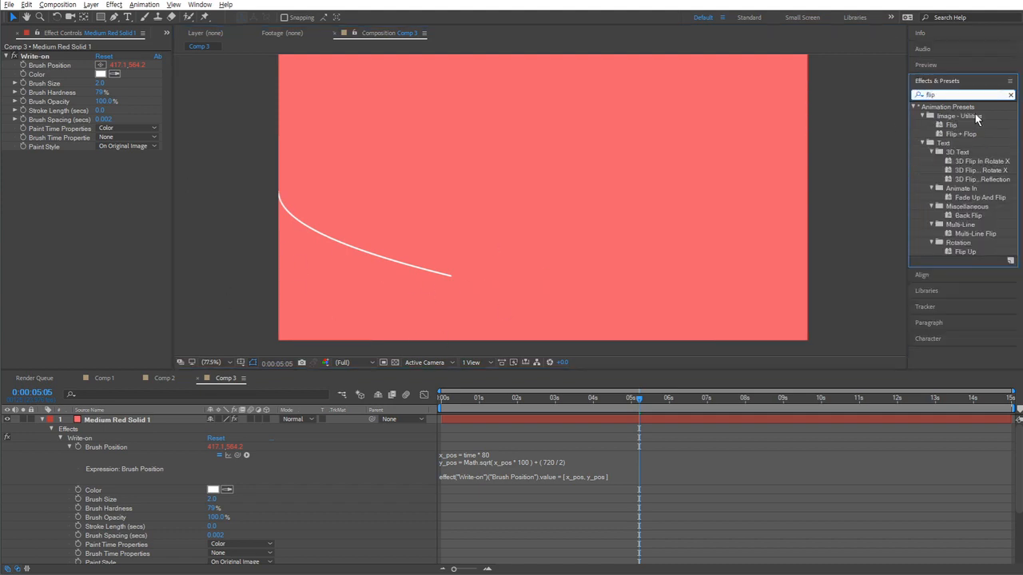
mouse_move(952, 125)
left_mouse_down()
mouse_move(203, 287)
mouse_move(88, 435)
mouse_move(100, 424)
left_mouse_up()
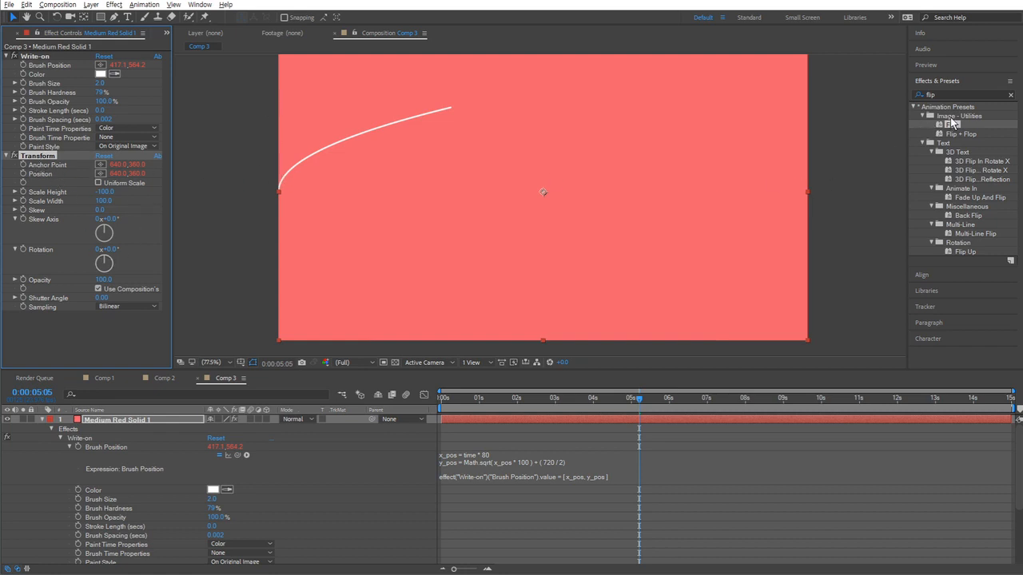
- Preview the flipped curve from the start to 0:00:06:12
key("Home")
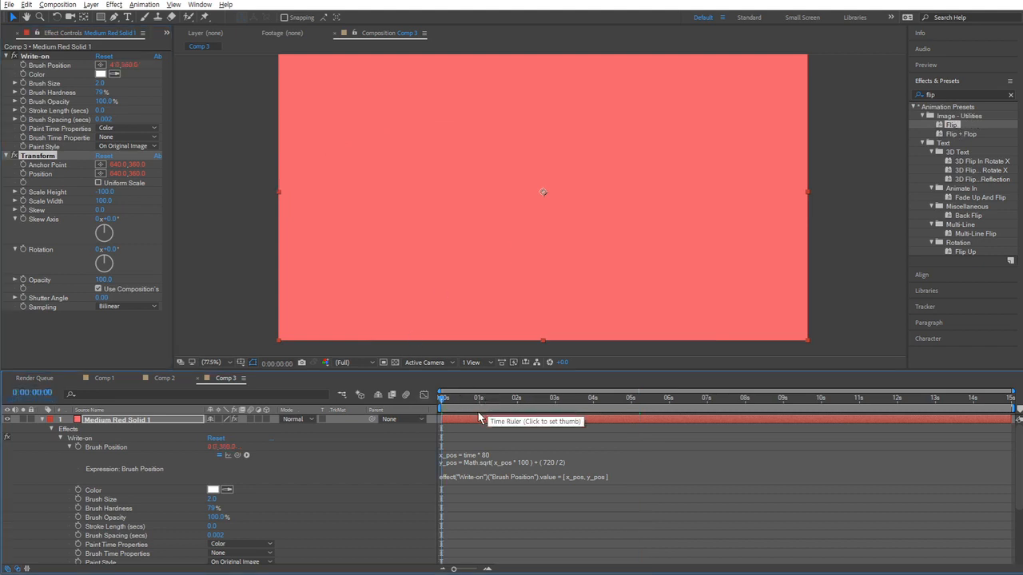
key("space")
left_click_drag(392, 247, 382, 269)
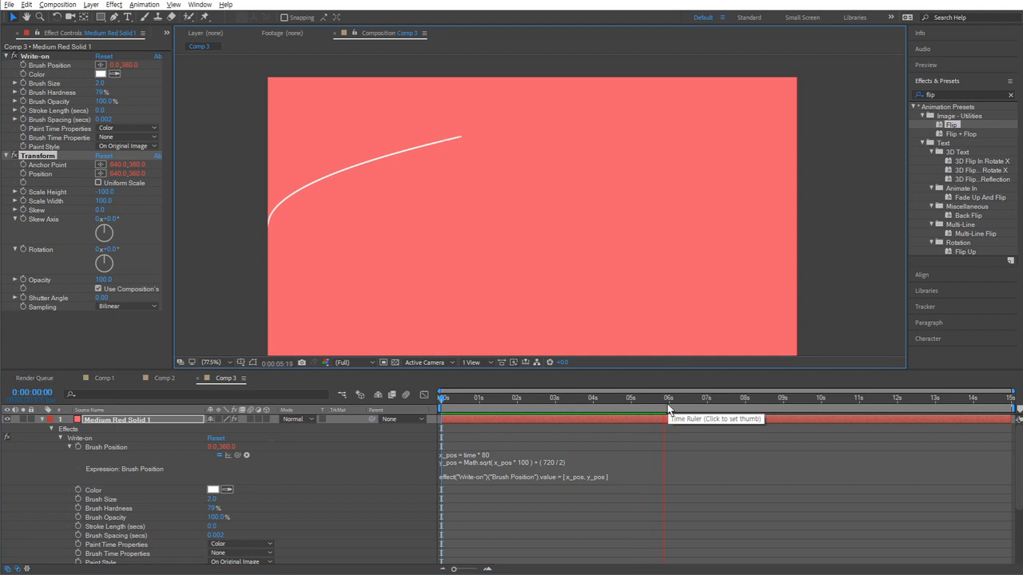
key("space")
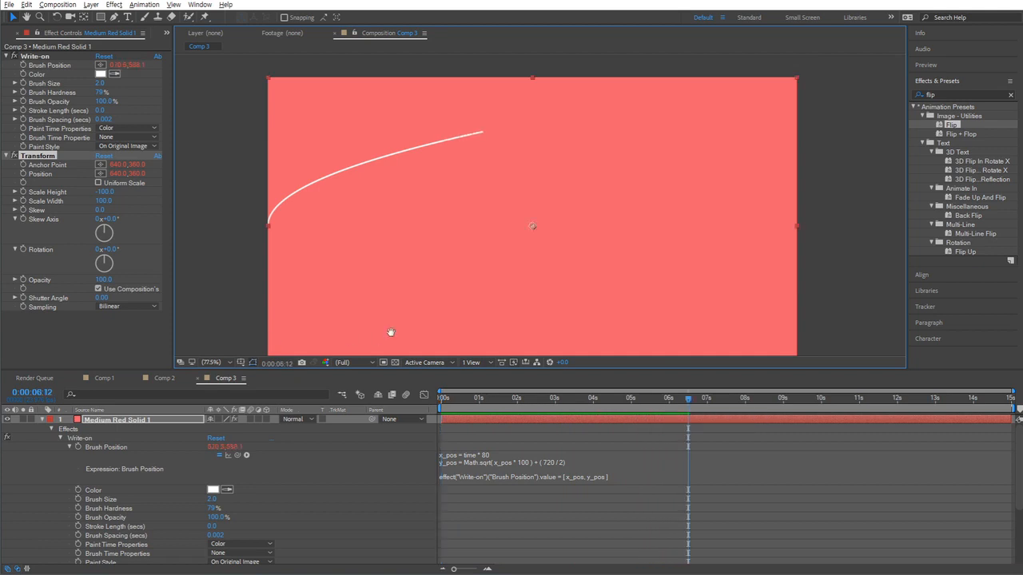
- Review the Math.sqrt term in the y_pos line and examine the flipped curve at 100% magnification
left_click(484, 463)
left_click(483, 464)
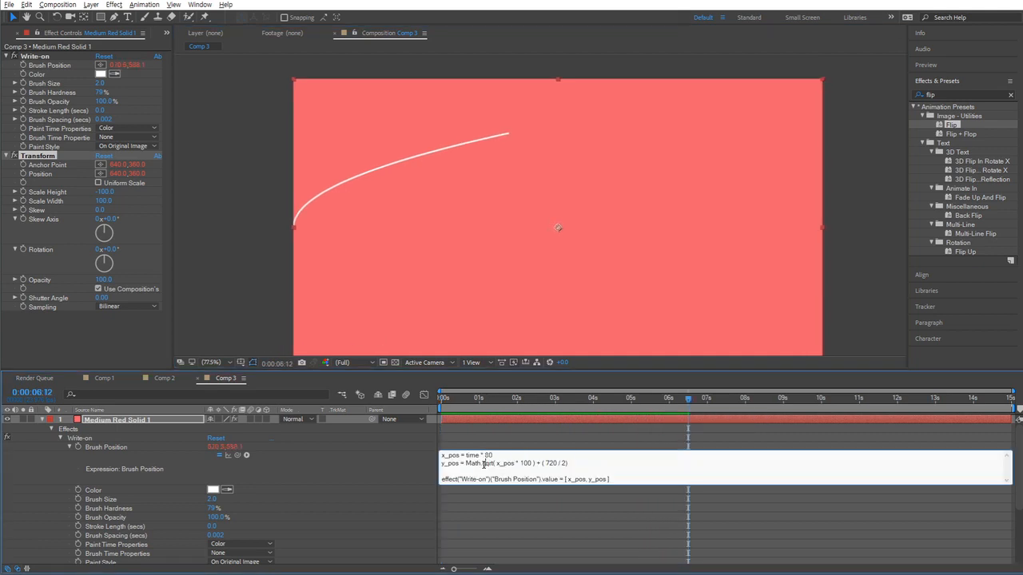
left_click_drag(491, 465, 496, 466)
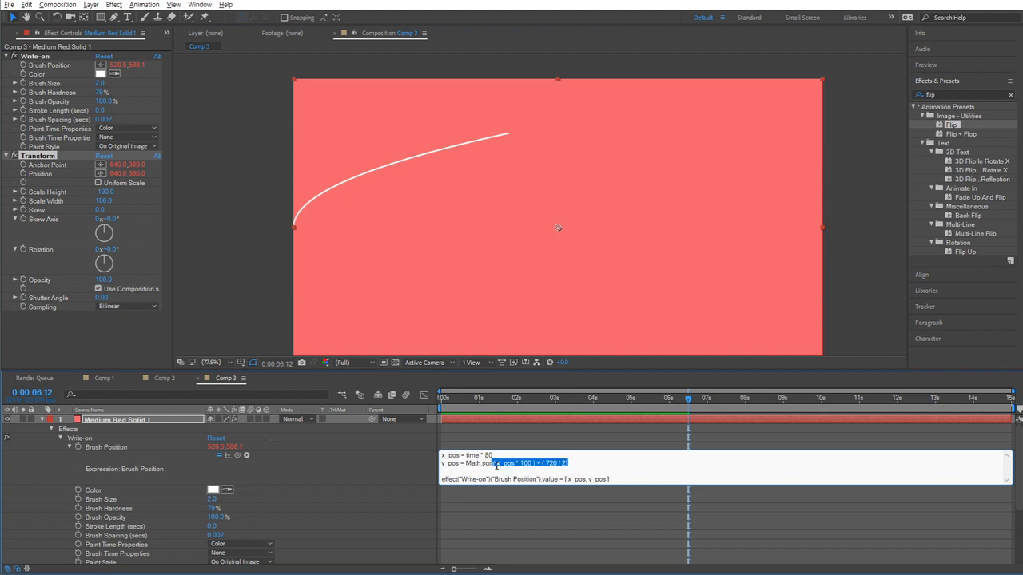
left_click(496, 466)
left_click_drag(221, 232, 326, 289)
scroll(324, 275, "up", 1)
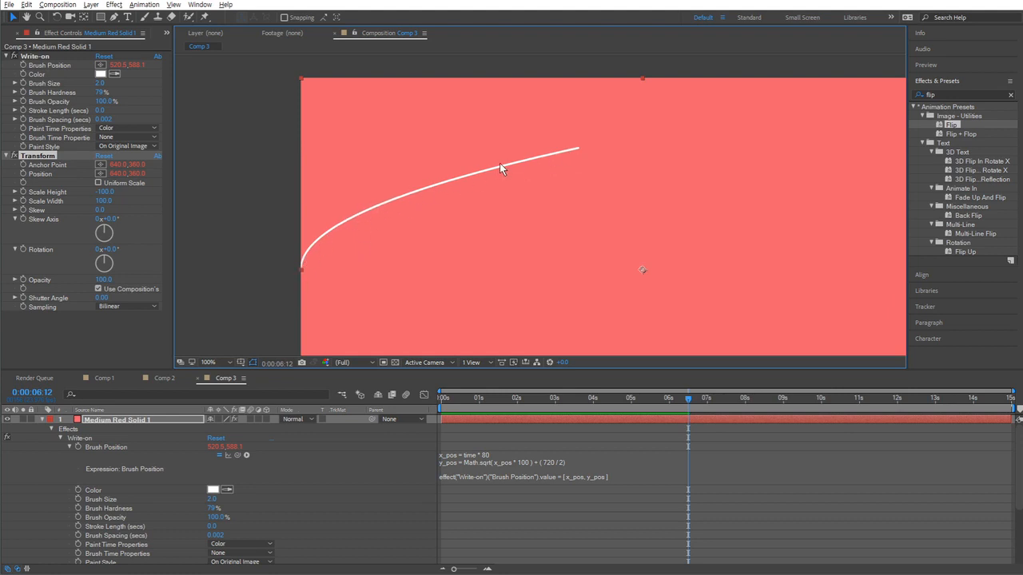
left_click(578, 475)
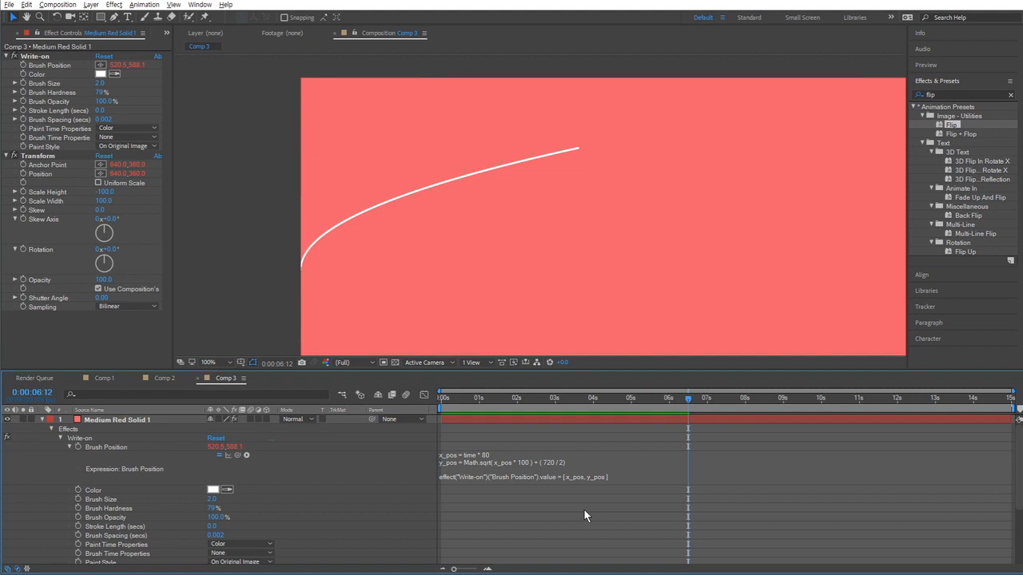
- Collapse and hide Medium Red Solid 1, show the text layer instead, and fit the composition in the viewer
left_click(41, 420)
left_click(7, 419)
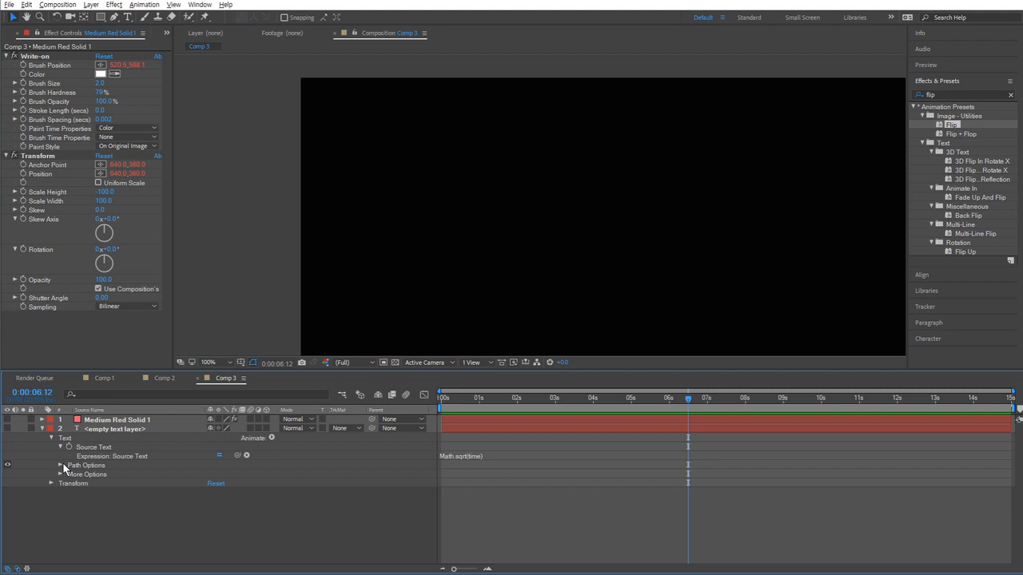
left_click(8, 428)
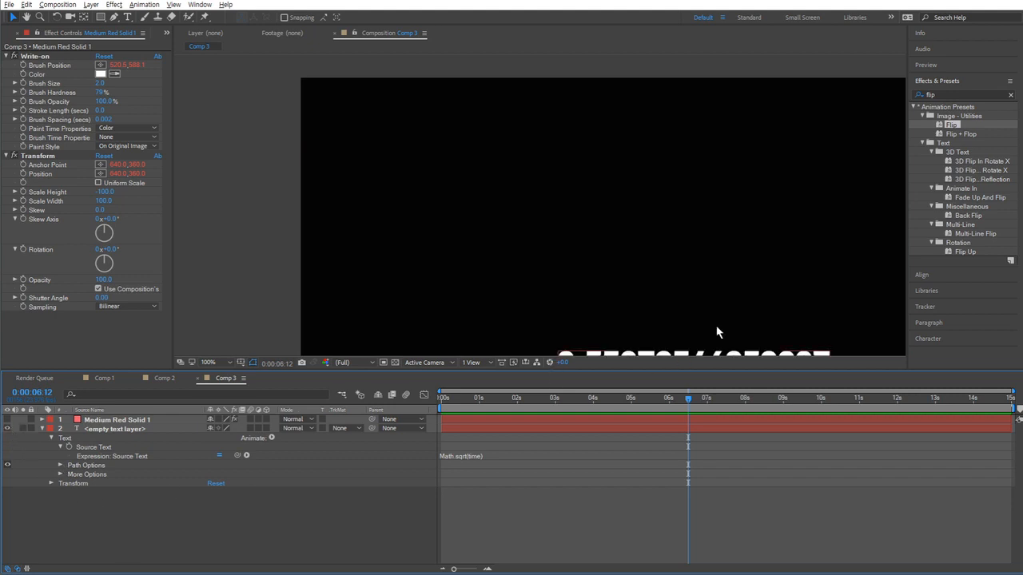
left_click_drag(617, 285, 594, 264)
key("shift+slash")
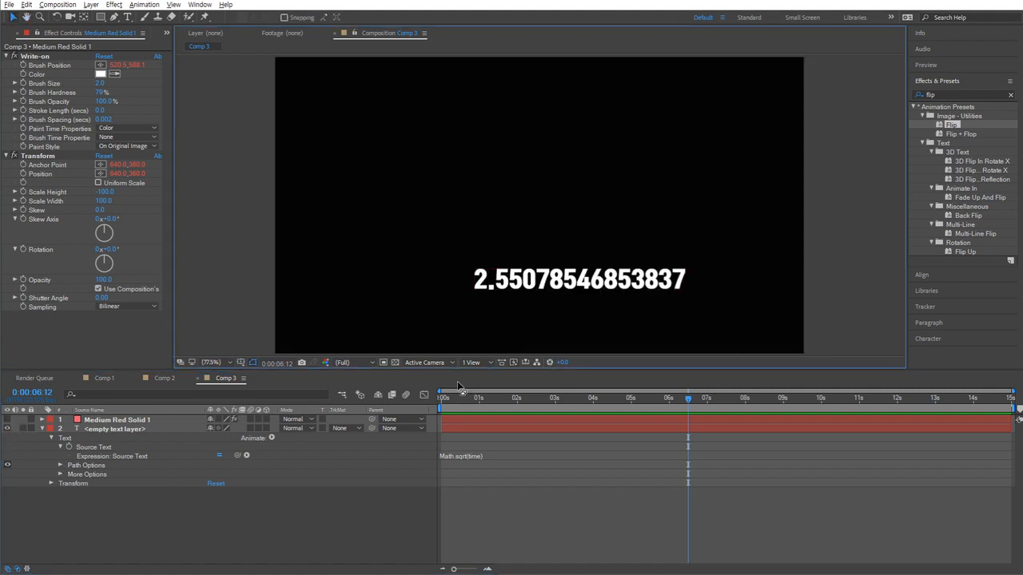
- Change the text layer's Source Text expression to Math.sqrt(1)
left_click(484, 456)
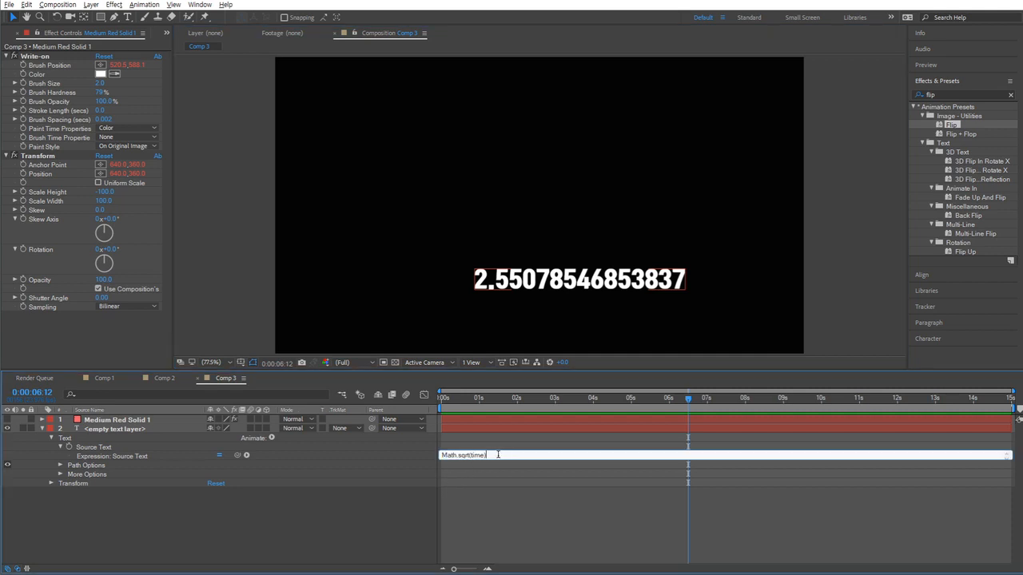
left_click_drag(497, 455, 472, 457)
type("1)")
left_click(496, 520)
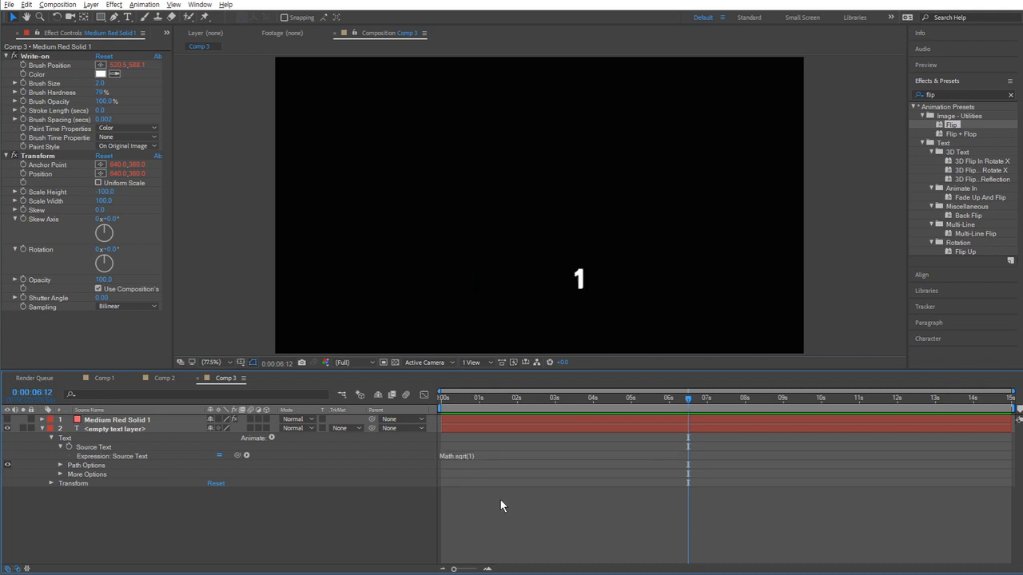
- Change the Source Text expression to Math.sqrt(2)
left_click(497, 456)
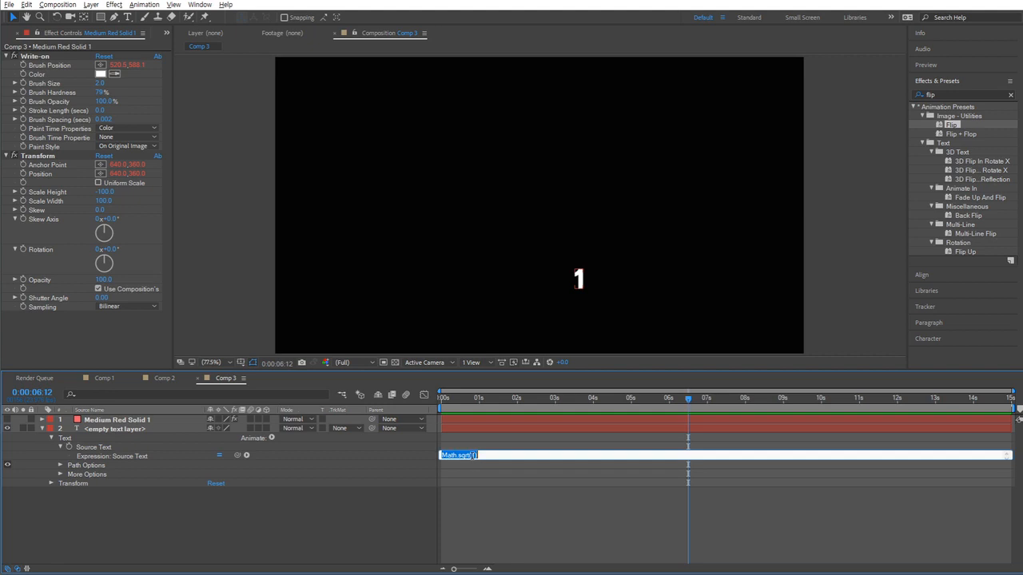
key("BackSpace")
type("2")
left_click(513, 514)
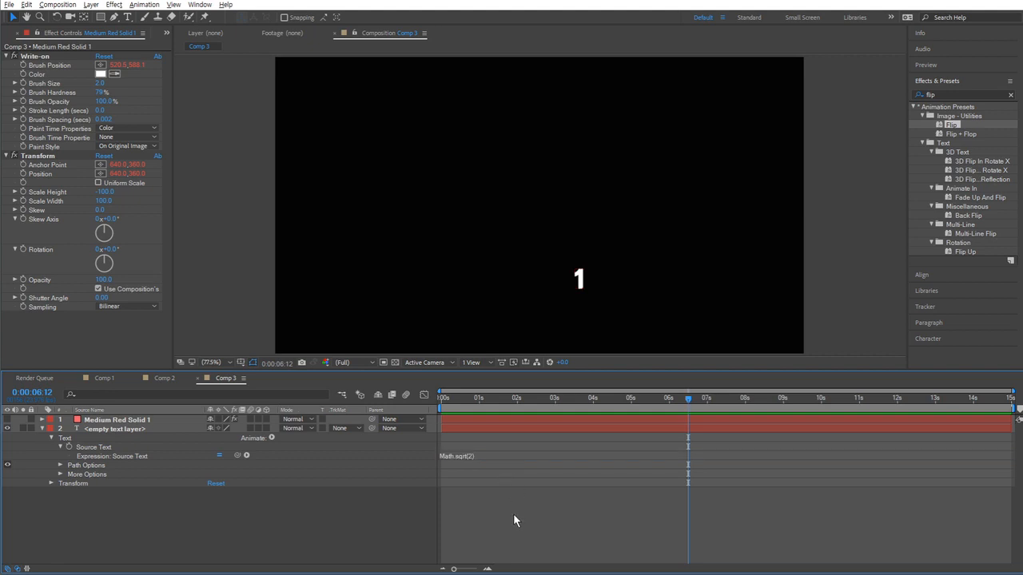
- Change the Source Text expression to Math.sqrt(4)
left_click(476, 456)
key("BackSpace")
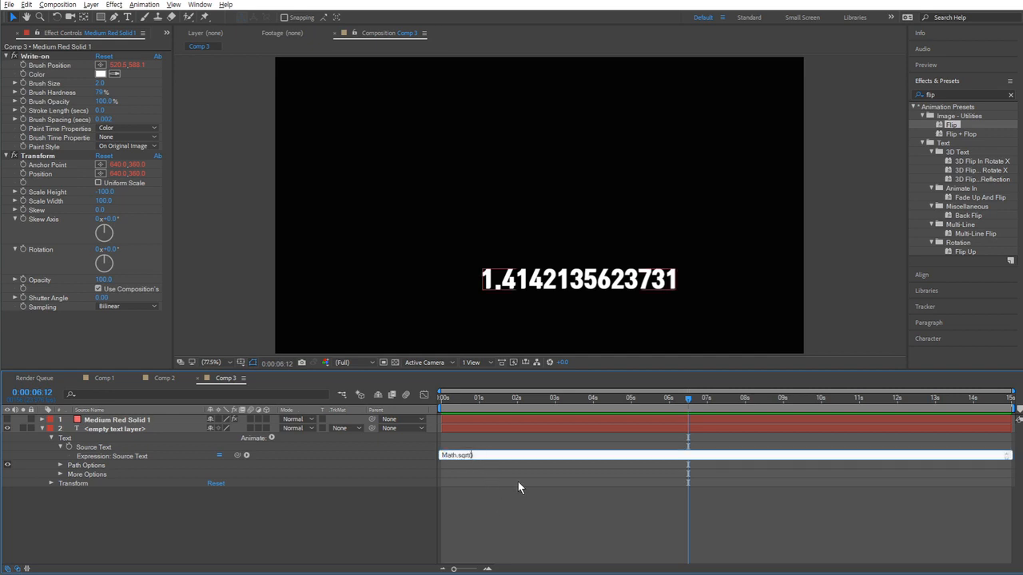
type("4")
left_click(501, 521)
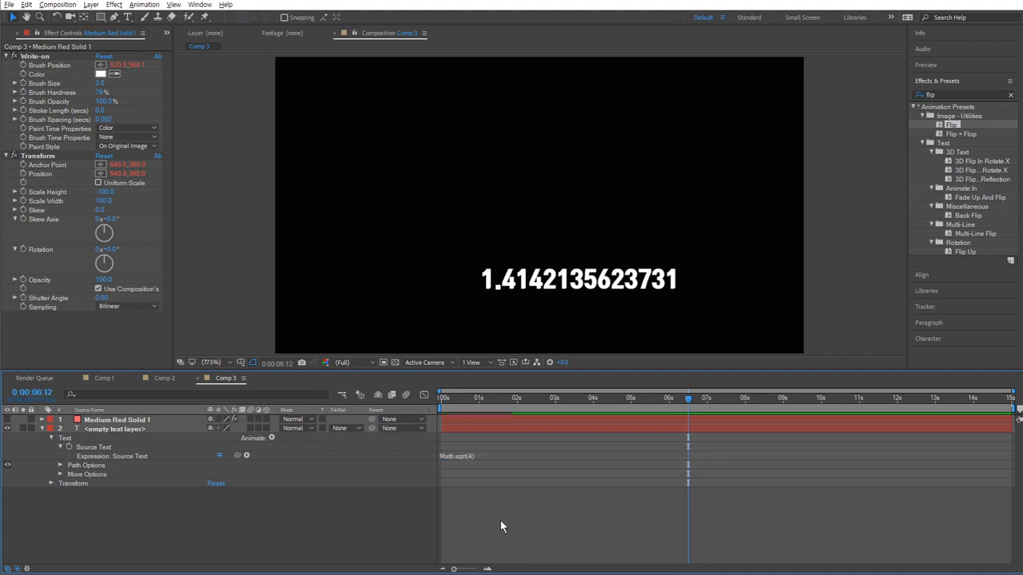
- Change the Source Text expression to Math.sqrt(16)
left_click(470, 455)
left_click(505, 490)
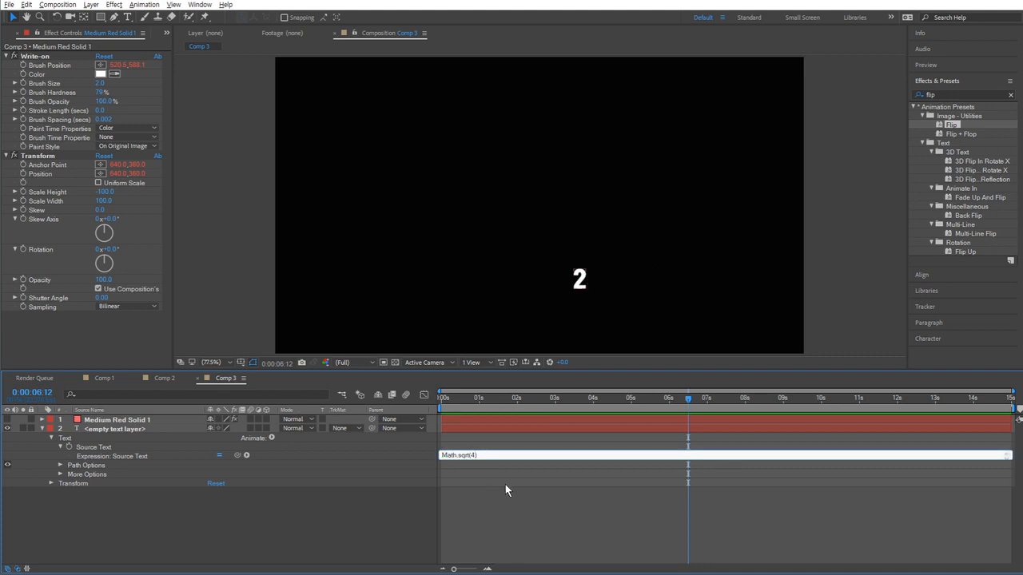
type("16")
left_click(521, 525)
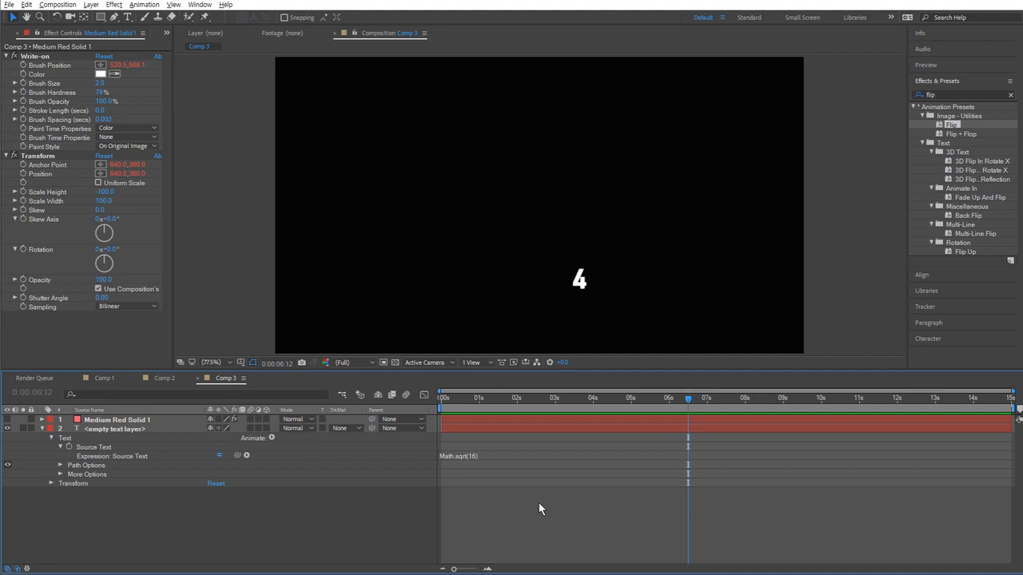
left_click(464, 458)
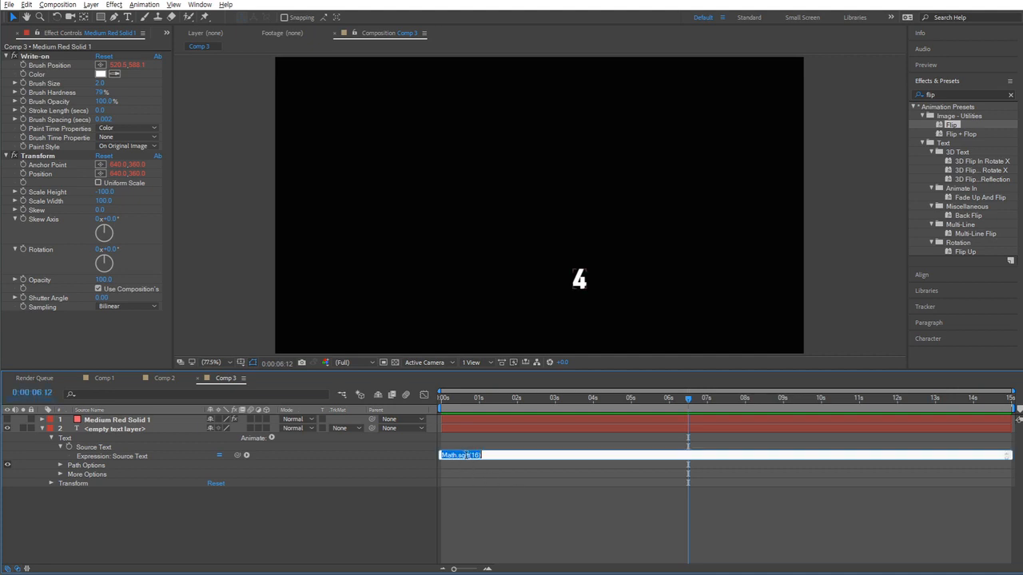
left_click_drag(458, 455, 471, 455)
left_click(493, 491)
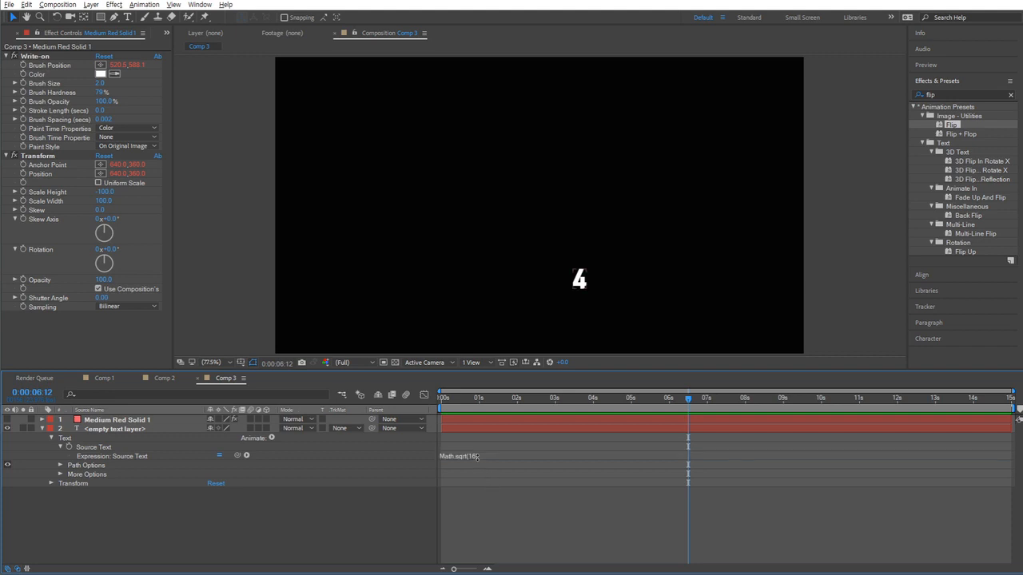
left_click(476, 455)
left_click(476, 455)
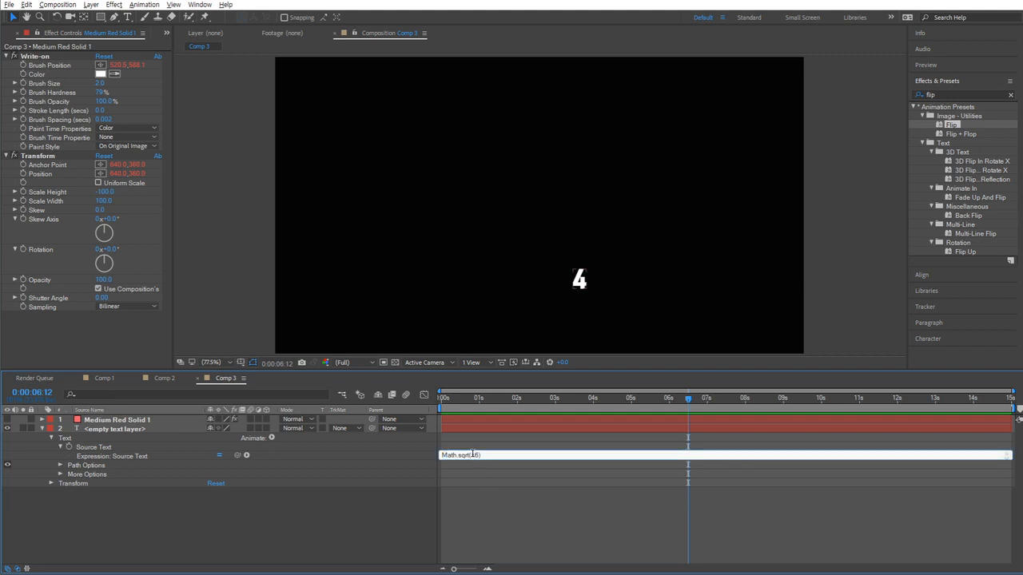
double_click(474, 455)
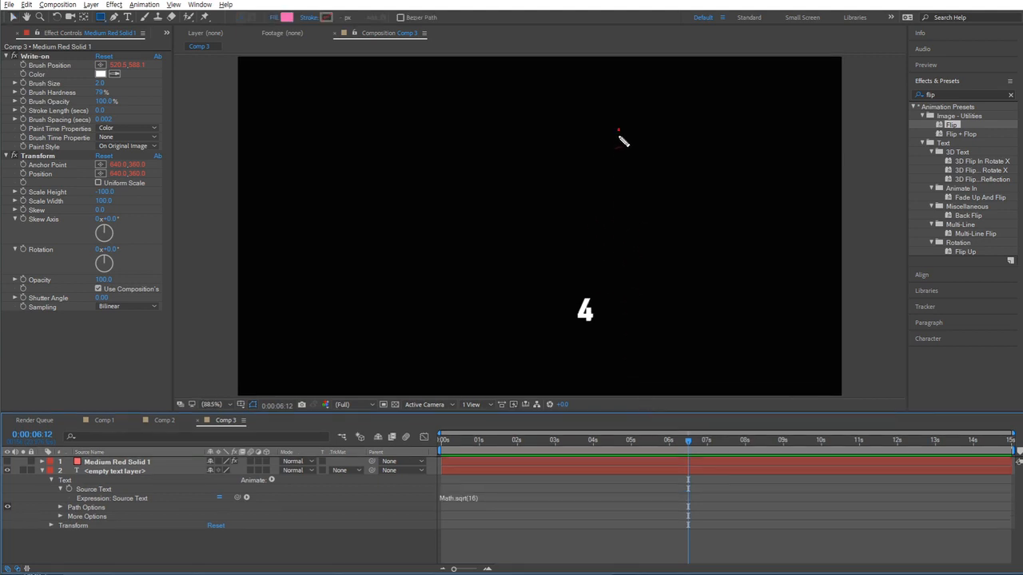
- Sketch a square labelled 4 over the composition and write √4 = 2 below it with the annotation pen
mouse_move(619, 129)
left_mouse_down()
mouse_move(639, 245)
mouse_move(748, 240)
mouse_move(721, 122)
mouse_move(747, 176)
mouse_move(747, 237)
left_mouse_up()
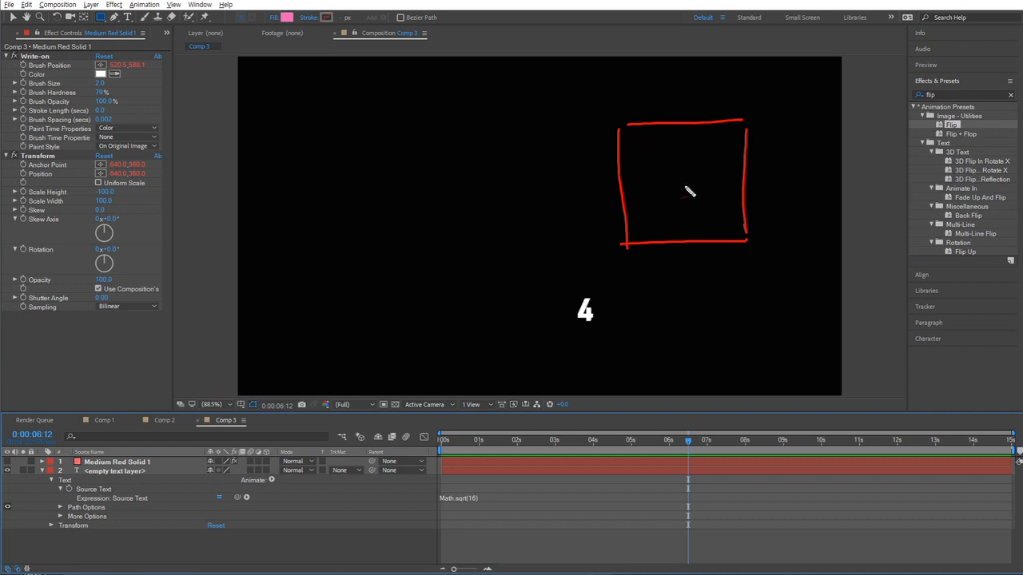
mouse_move(673, 168)
left_mouse_down()
mouse_move(692, 182)
mouse_move(674, 204)
left_mouse_up()
mouse_move(689, 323)
left_mouse_down()
mouse_move(712, 303)
mouse_move(769, 301)
left_mouse_up()
mouse_move(745, 316)
left_mouse_down()
mouse_move(742, 327)
mouse_move(758, 328)
left_mouse_up()
mouse_move(748, 315)
left_mouse_down()
mouse_move(748, 346)
mouse_move(800, 324)
mouse_move(842, 340)
left_mouse_up()
- Mark the sketched square's right and upper sides with dimension arrows, labelling each side 2
left_click_drag(747, 124, 756, 144)
left_click_drag(760, 212, 746, 232)
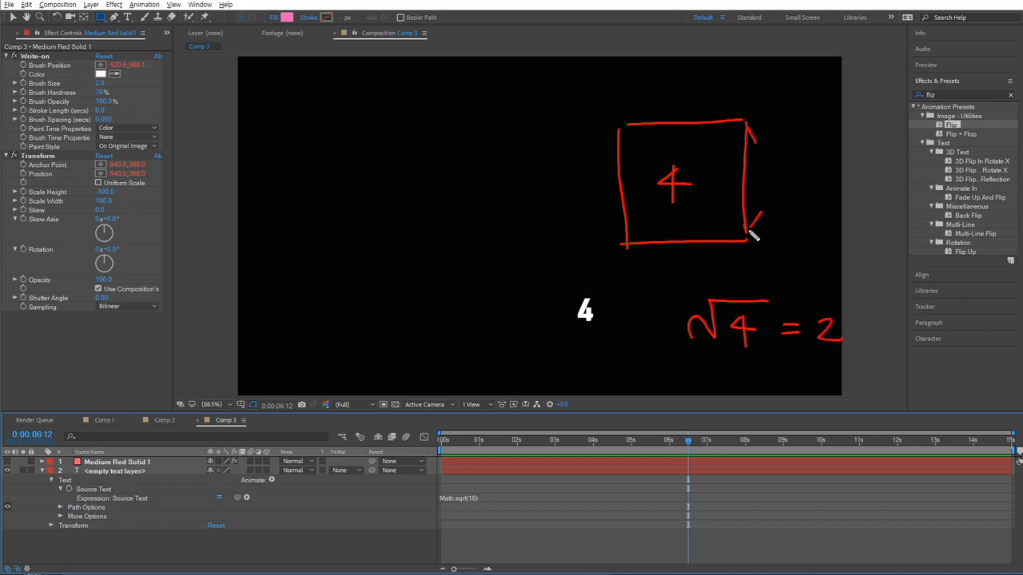
left_click_drag(774, 175, 791, 182)
mouse_move(623, 125)
left_mouse_down()
mouse_move(637, 109)
mouse_move(736, 128)
left_mouse_up()
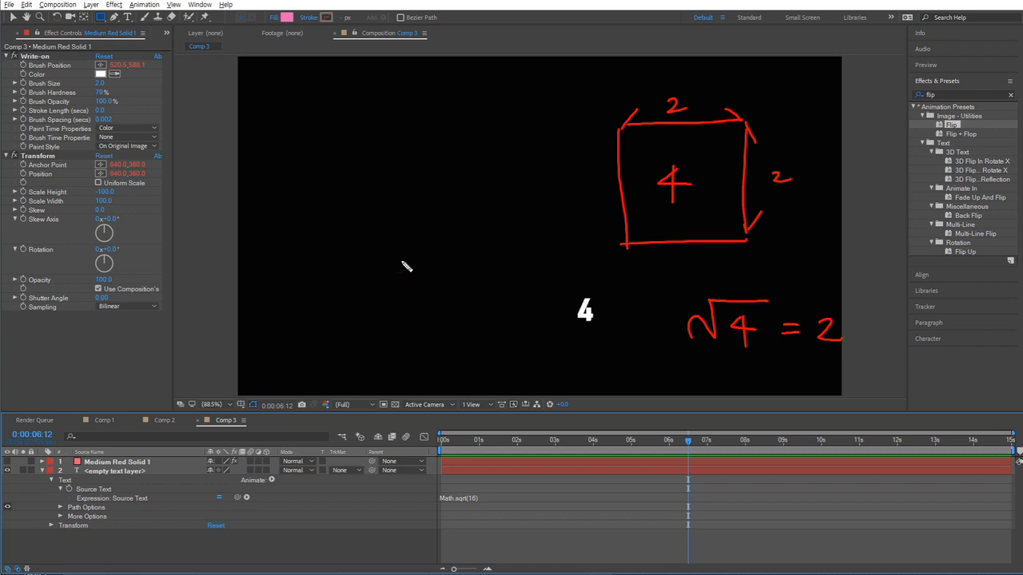
- Sketch a second square labelled 16 beside the first and label its upper and right sides 4
mouse_move(363, 218)
left_mouse_down()
mouse_move(368, 251)
mouse_move(379, 243)
left_mouse_up()
mouse_move(341, 191)
left_mouse_down()
mouse_move(344, 270)
mouse_move(402, 174)
mouse_move(352, 178)
left_mouse_up()
left_click_drag(394, 141, 410, 158)
left_click_drag(401, 144, 399, 181)
mouse_move(467, 206)
left_mouse_down()
mouse_move(485, 219)
mouse_move(476, 240)
left_mouse_up()
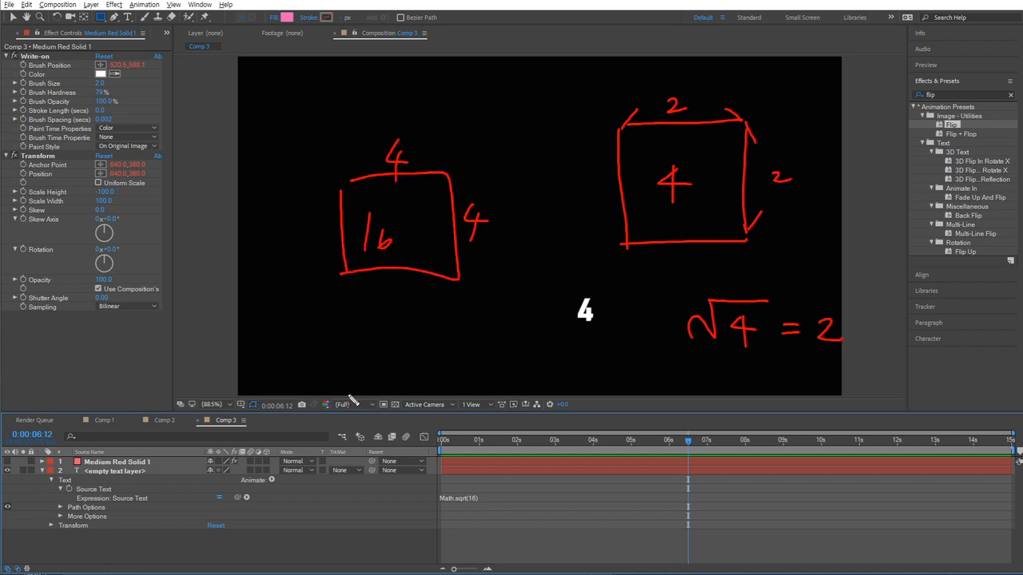
- Sketch a smaller square labelled 2 with its upper and right sides marked 1.4.., and clear the annotations
mouse_move(434, 319)
left_mouse_down()
mouse_move(438, 379)
mouse_move(489, 375)
mouse_move(509, 334)
mouse_move(447, 322)
mouse_move(477, 351)
left_mouse_up()
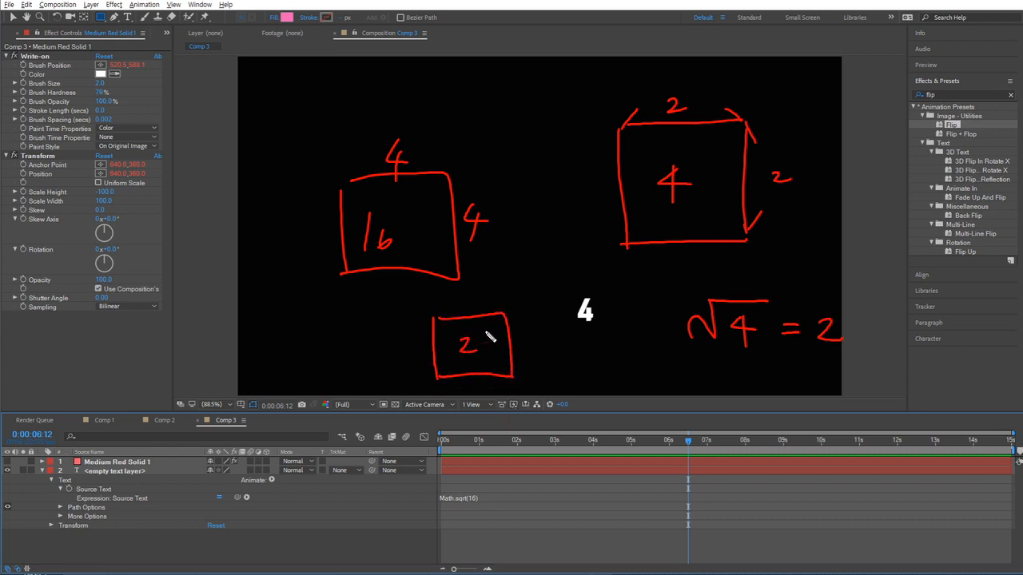
left_click_drag(437, 318, 451, 305)
mouse_move(464, 294)
left_mouse_down()
mouse_move(464, 306)
mouse_move(483, 305)
left_mouse_up()
left_click(470, 303)
left_click(495, 298)
left_click(502, 298)
mouse_move(522, 339)
left_mouse_down()
mouse_move(524, 352)
mouse_move(544, 352)
left_mouse_up()
left_click(529, 350)
left_click(553, 349)
left_click(563, 348)
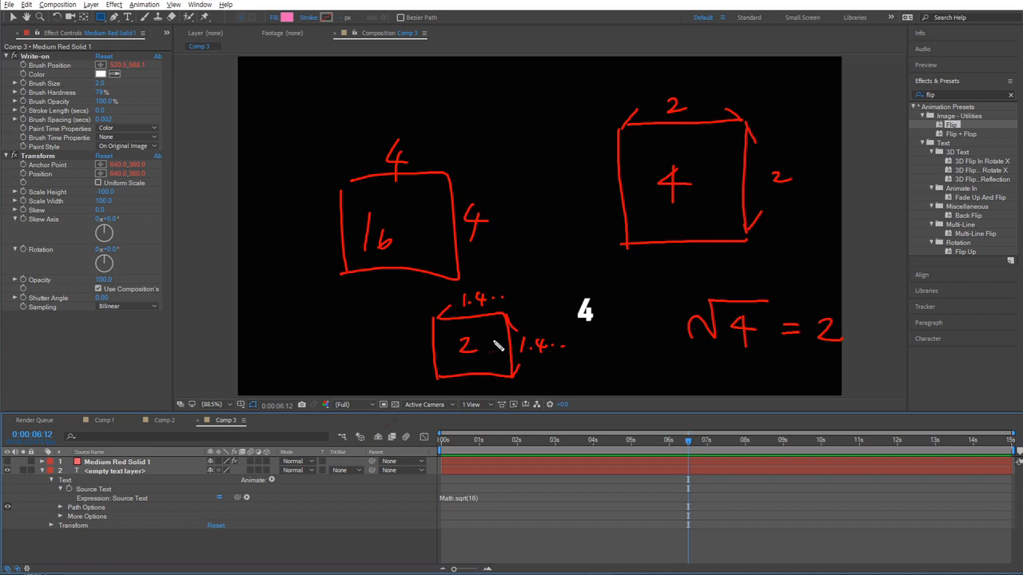
key("Escape")
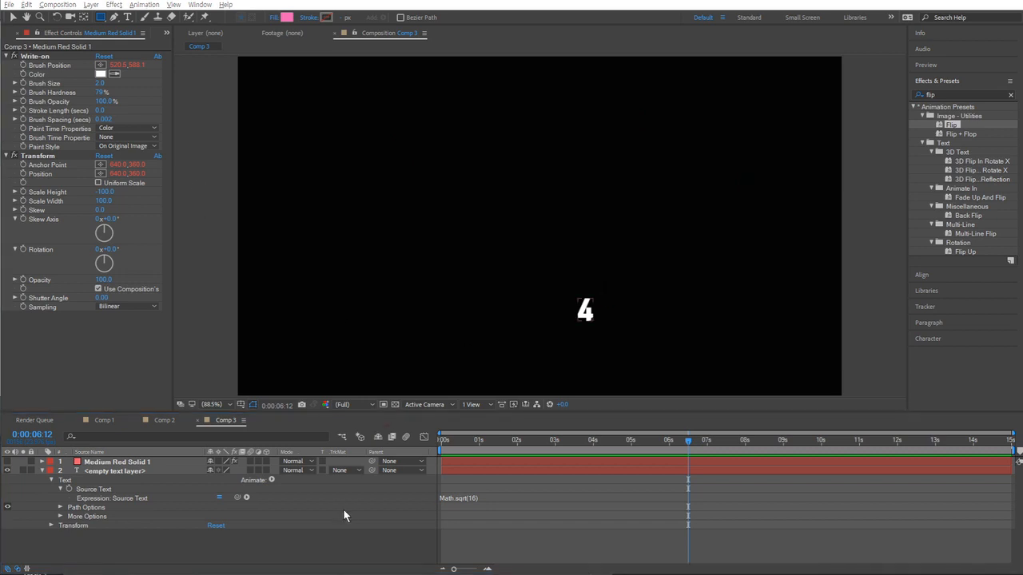
- Collapse the text layer's properties and draw a square about 330 px wide on a new shape layer
left_click(58, 470)
left_click(42, 470)
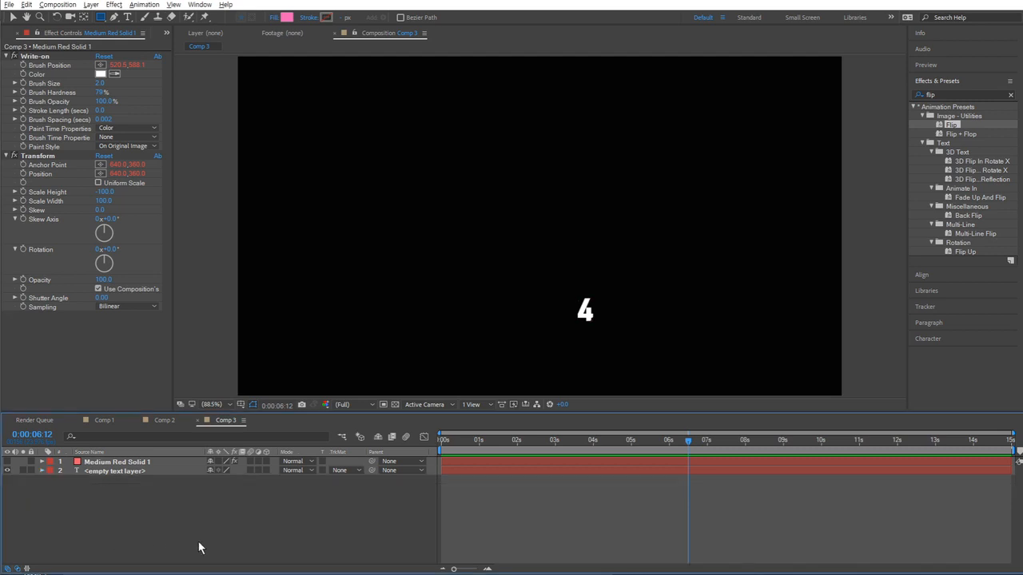
left_click(100, 19)
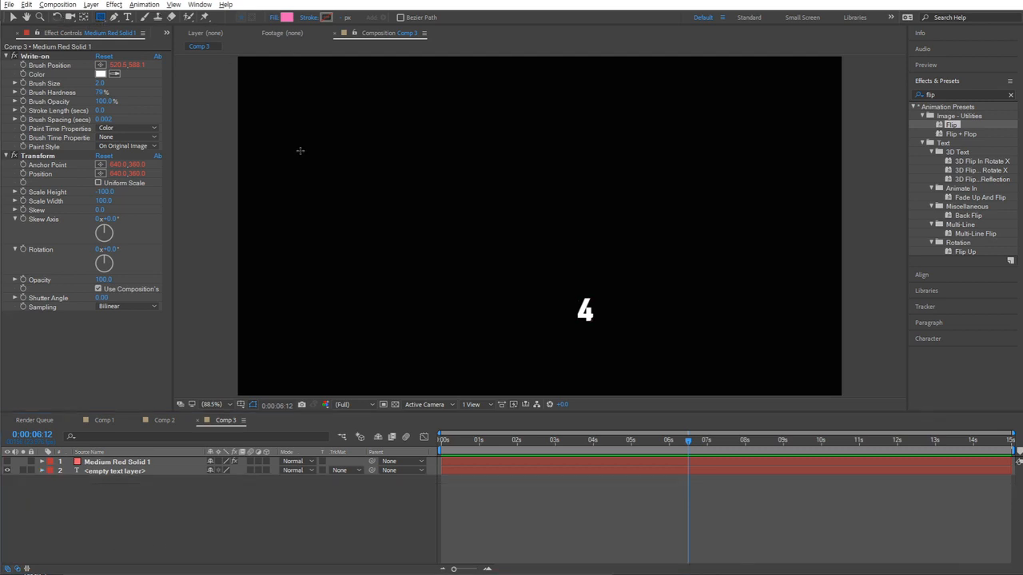
mouse_move(397, 141)
left_mouse_down()
mouse_move(568, 318)
mouse_move(553, 296)
left_mouse_up()
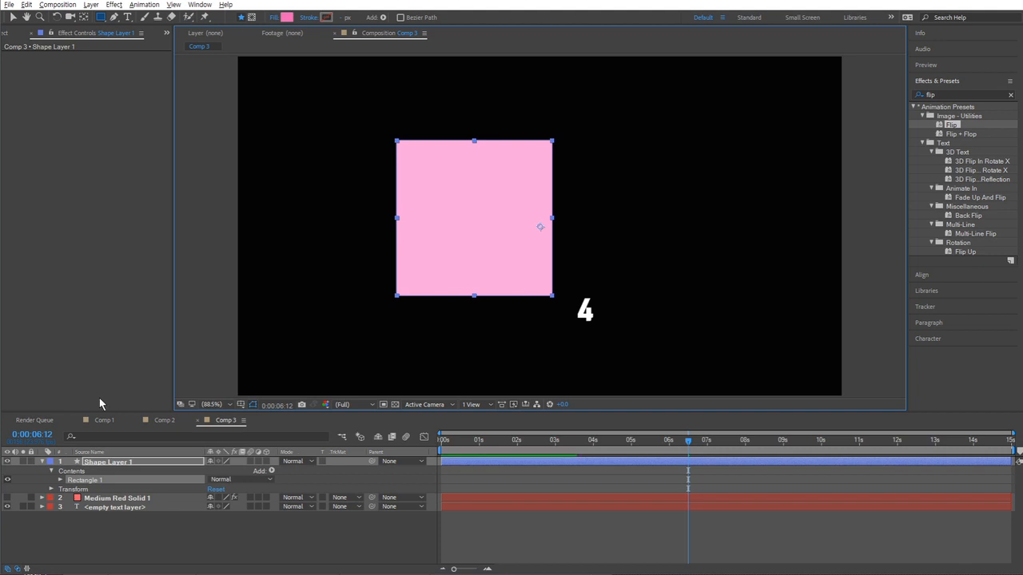
- Move the shape layer's anchor point to the centre of the square with the Pan Behind tool
left_click(132, 463)
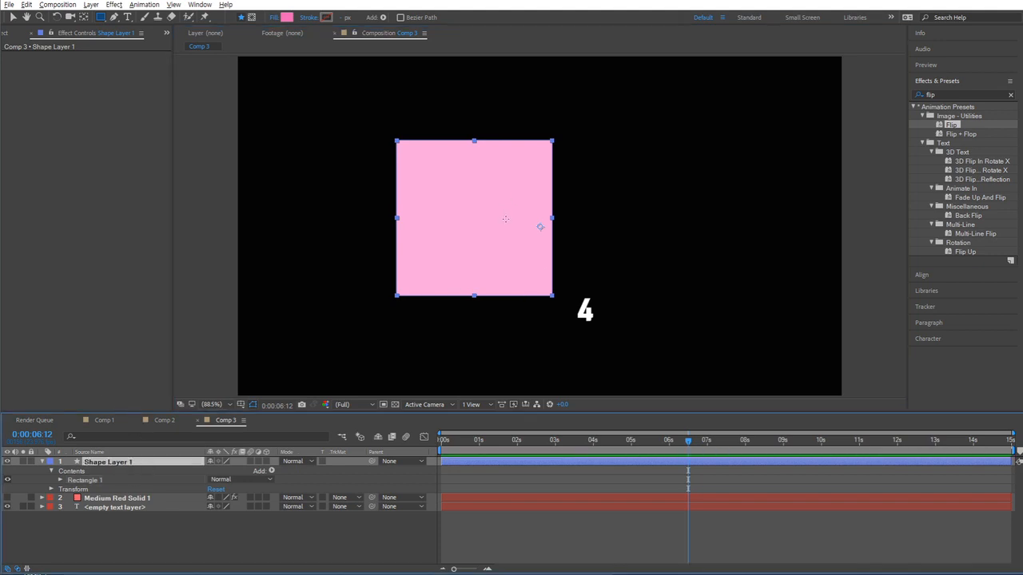
key("y")
left_click_drag(542, 228, 477, 234)
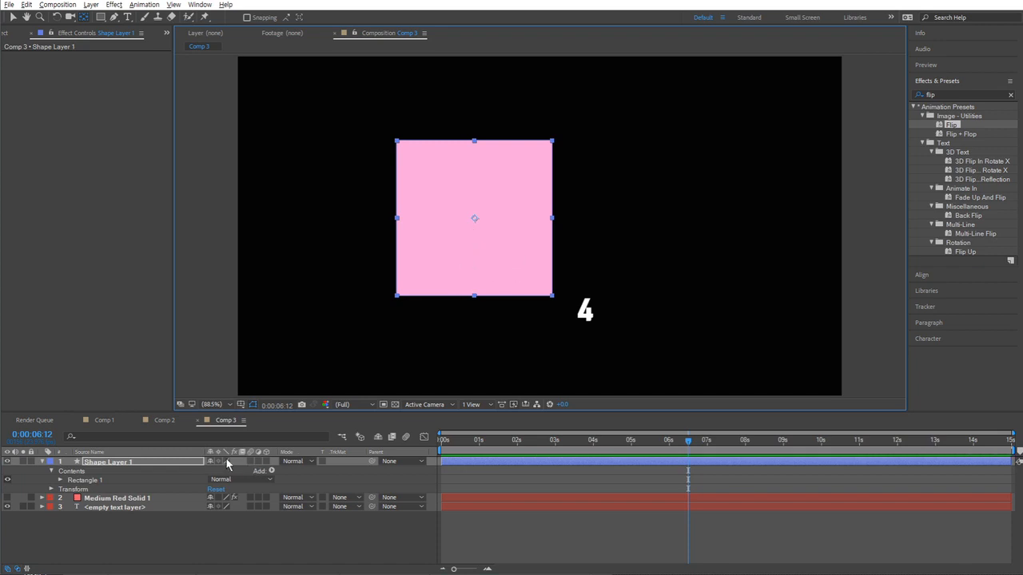
- Set the Rectangle Path size to 300 by 300 and move the square slightly up and left in the composition
left_click(61, 480)
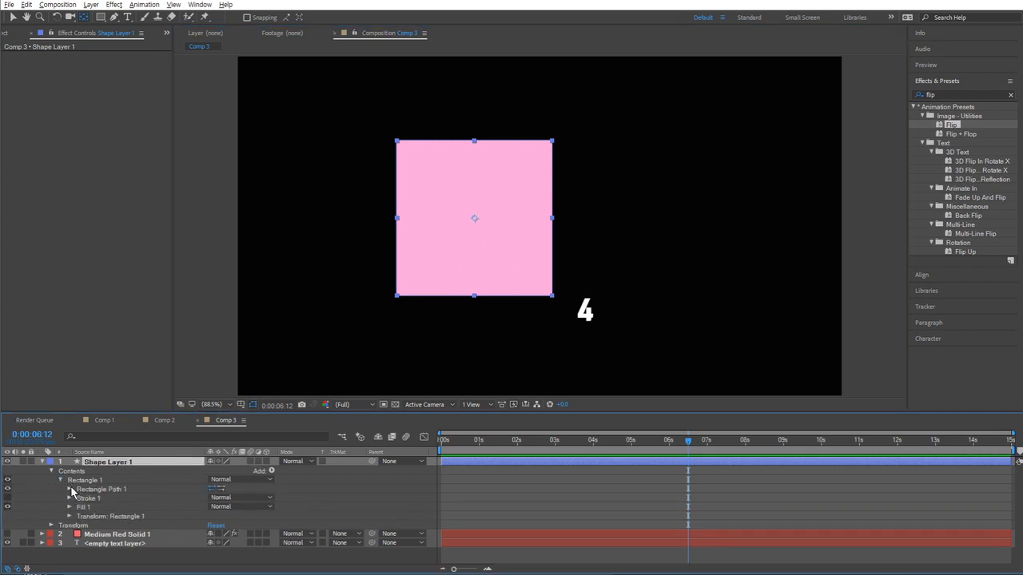
left_click(69, 489)
left_click(100, 498)
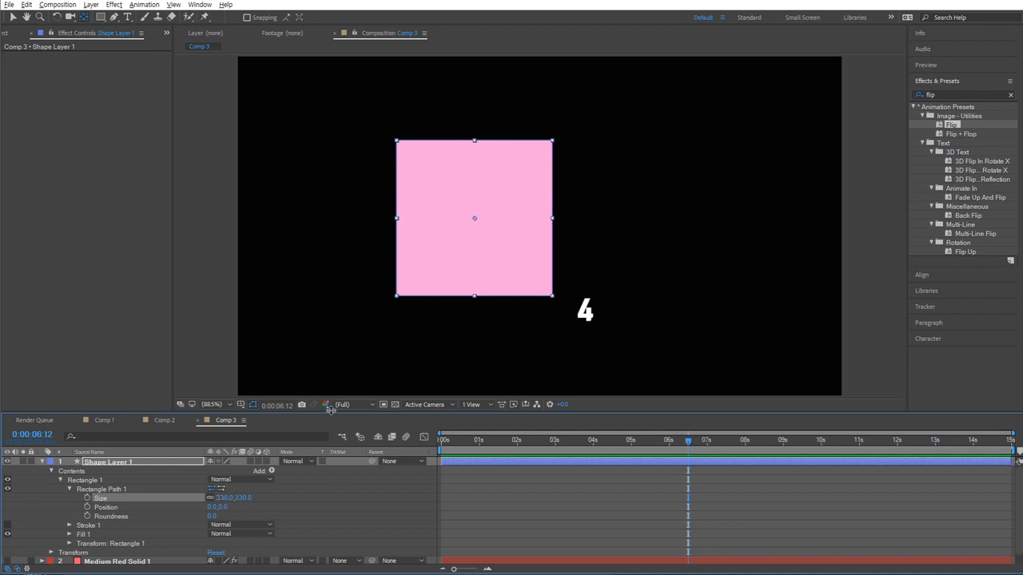
left_click_drag(331, 412, 327, 355)
left_click(225, 440)
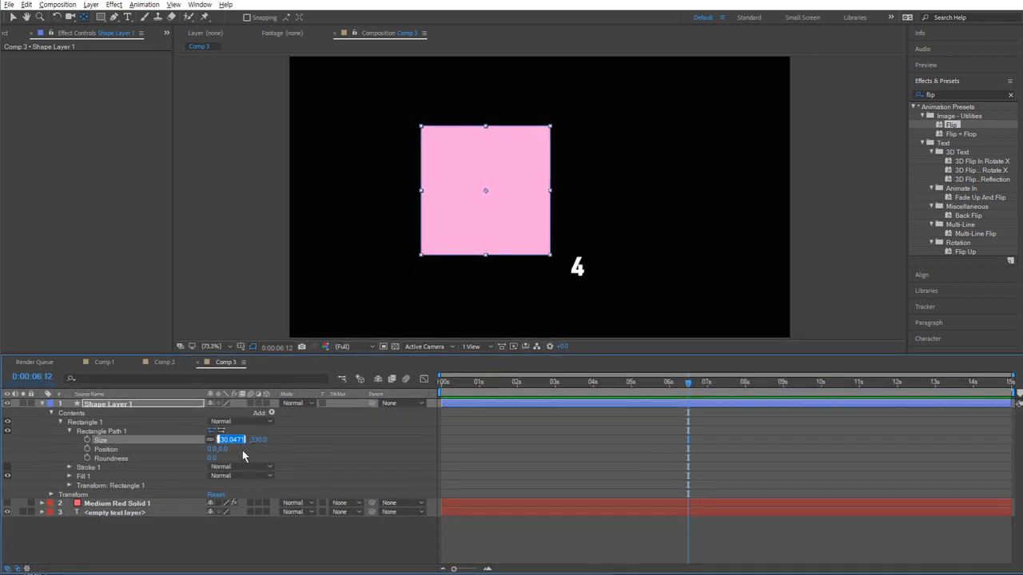
type("300")
key("Return")
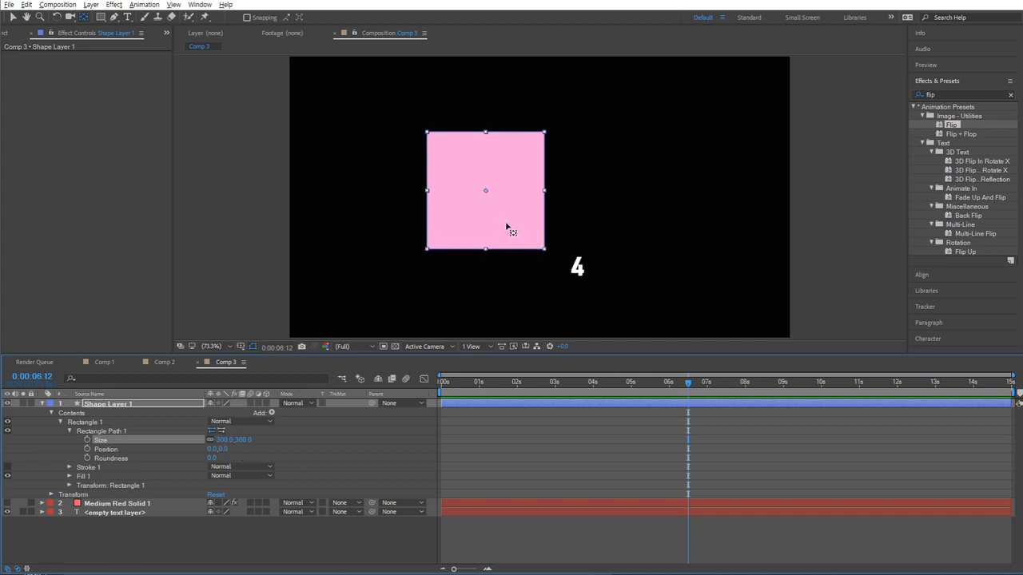
left_click_drag(502, 227, 447, 217)
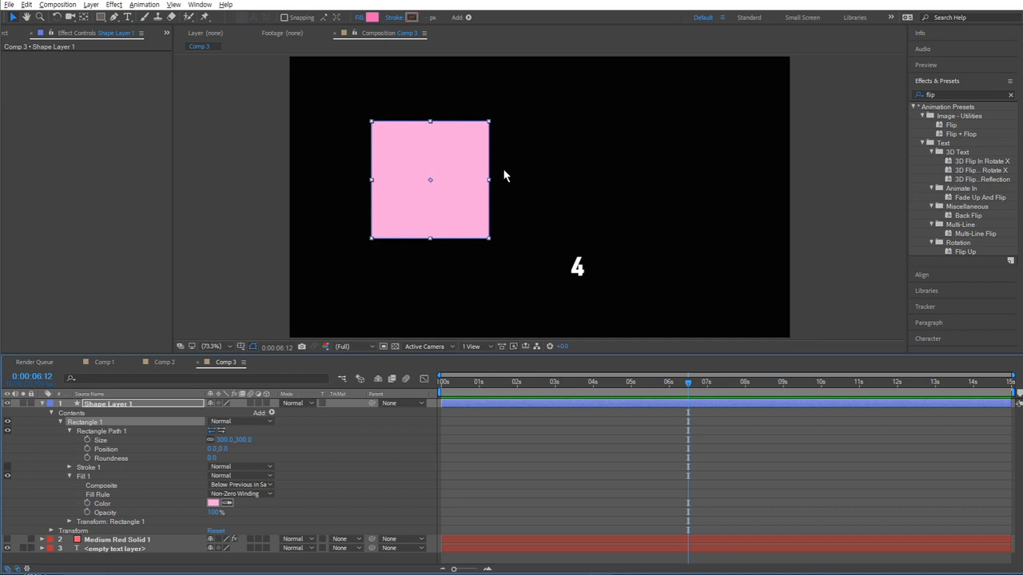
- Add a Size expression to Rectangle Path 1, starting with len = content("Rectangle 1").content("Rectangle Path 1").size[0]
left_click(100, 440)
left_click(87, 440, "alt")
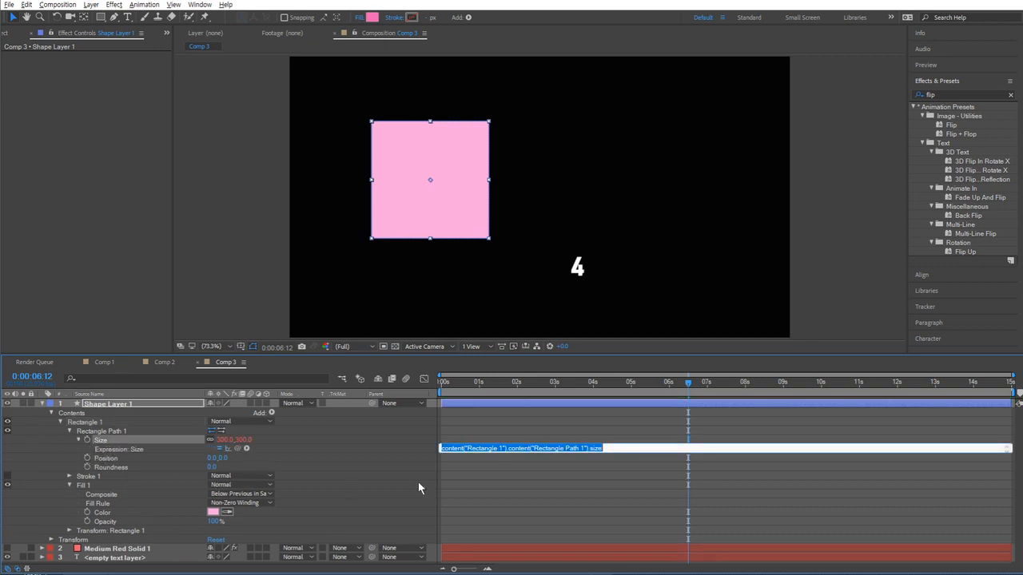
left_click(628, 445)
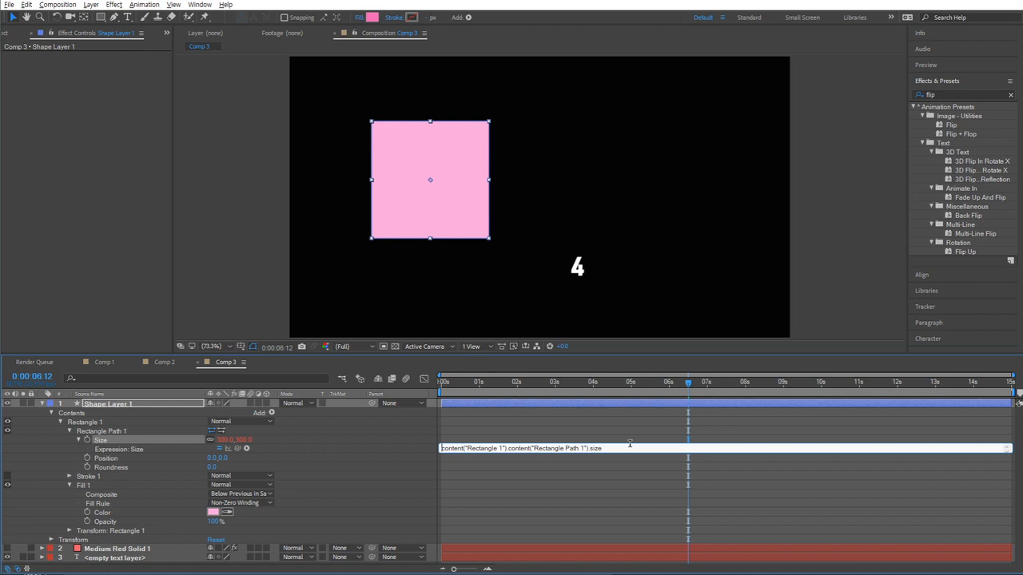
type("len = ")
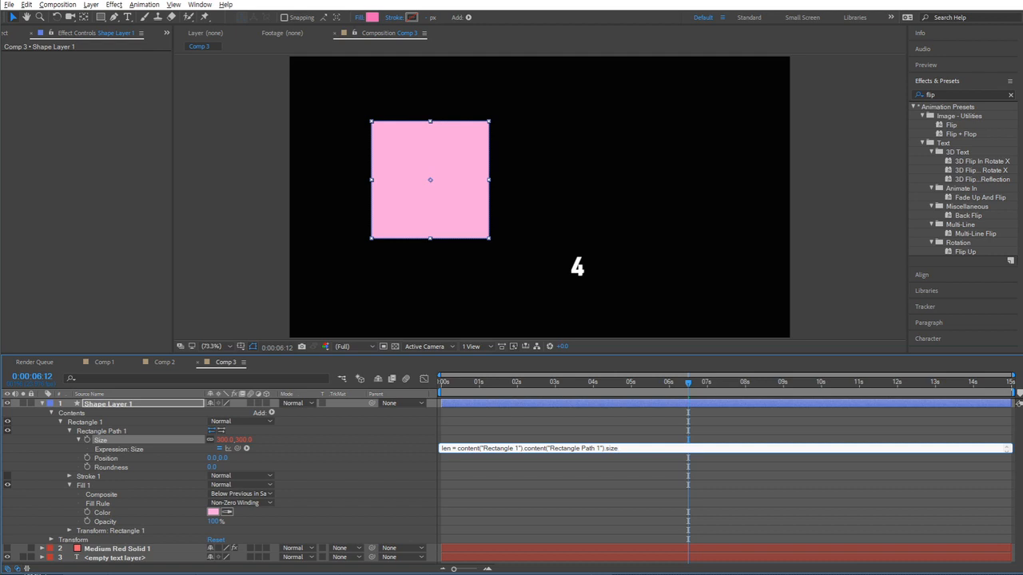
type("[0]")
key("Return")
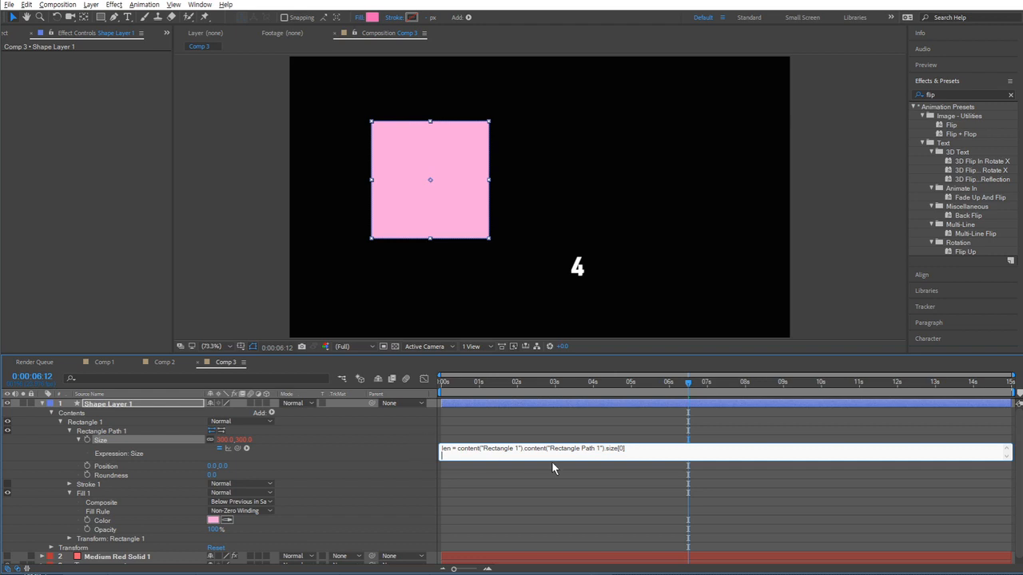
- Add the line area = len * len * (1/2) to the Size expression, followed by Math.sqrt(area), and apply it
type("area = len * len")
key("Return")
key("Return")
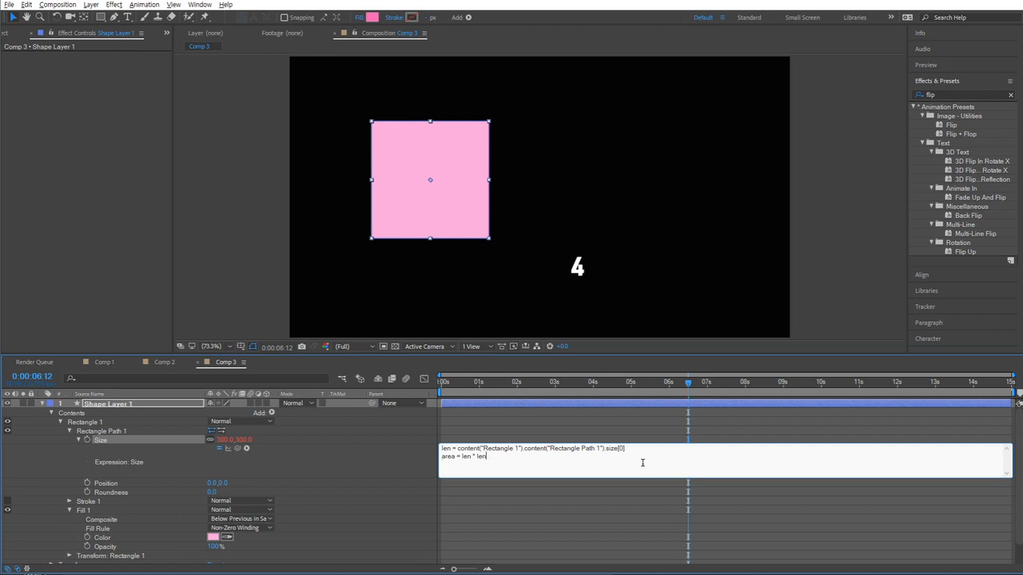
type("* (1/2")
key("Return")
type("Math.sqrt(area)")
left_click(389, 462)
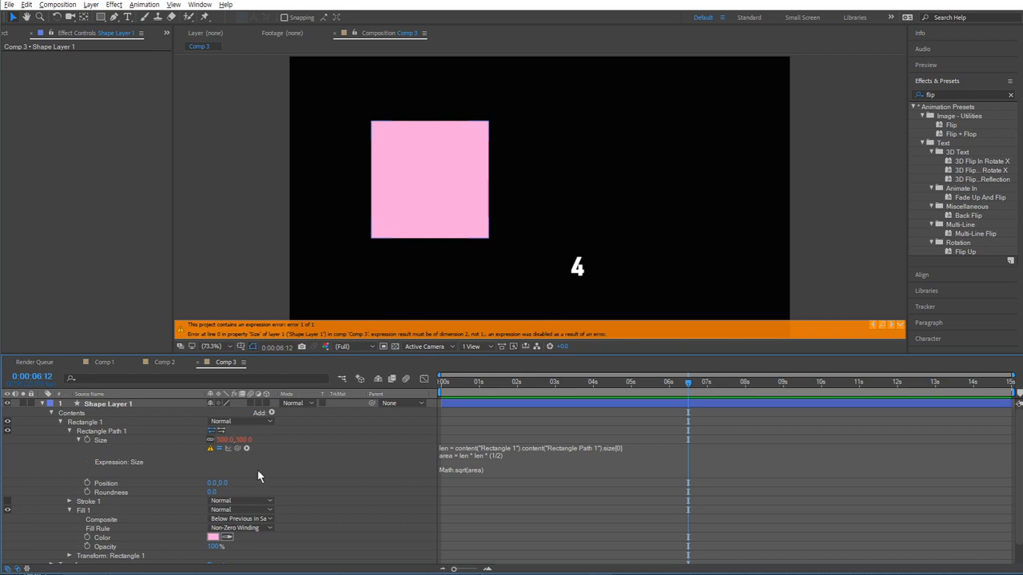
- Assign Math.sqrt(area) to a variable named result and end the Size expression with [result, result]
left_click(484, 471)
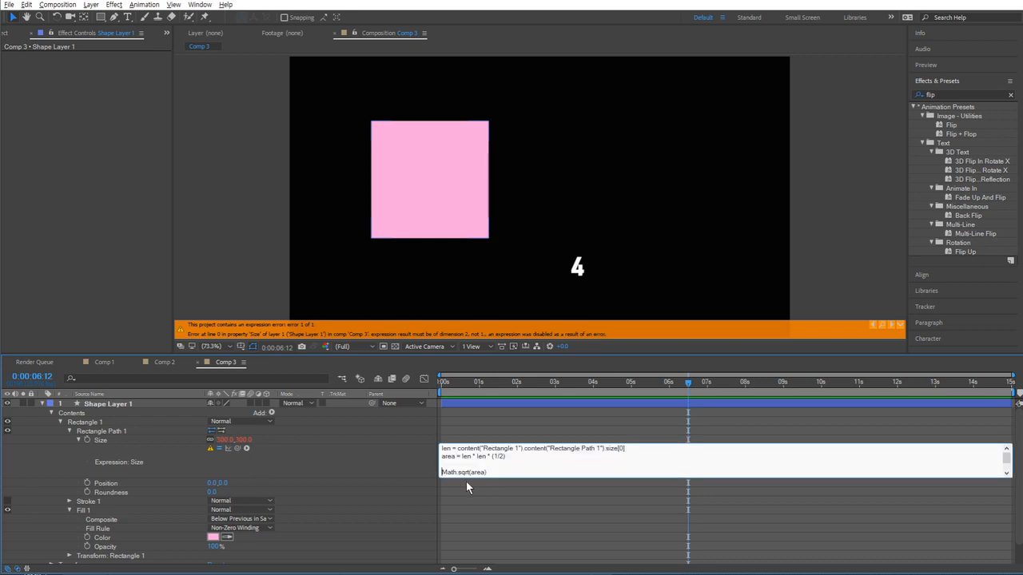
type("[")
key("BackSpace")
type("result =")
key("End")
key("Return")
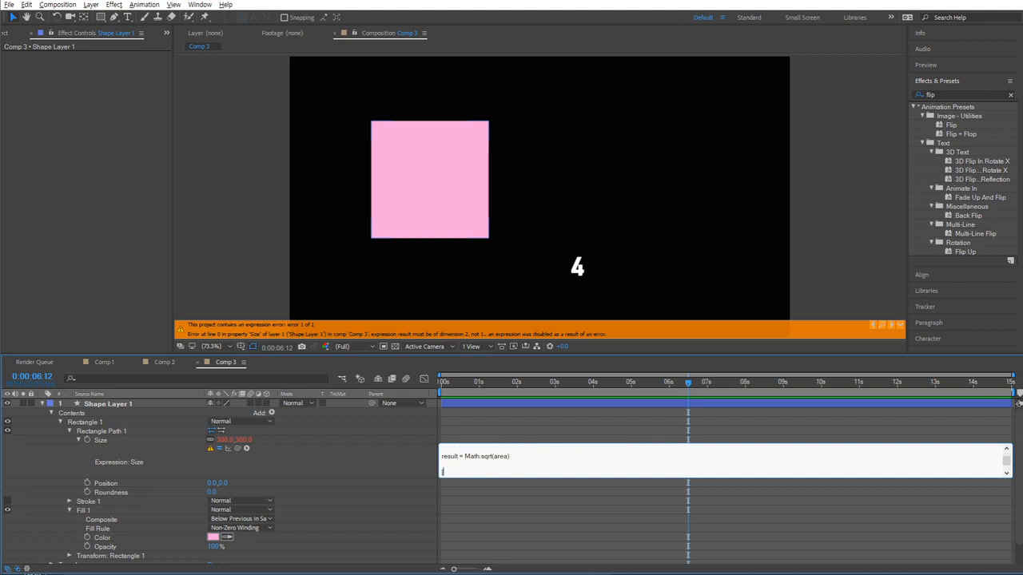
type("[result, result")
left_click(361, 464)
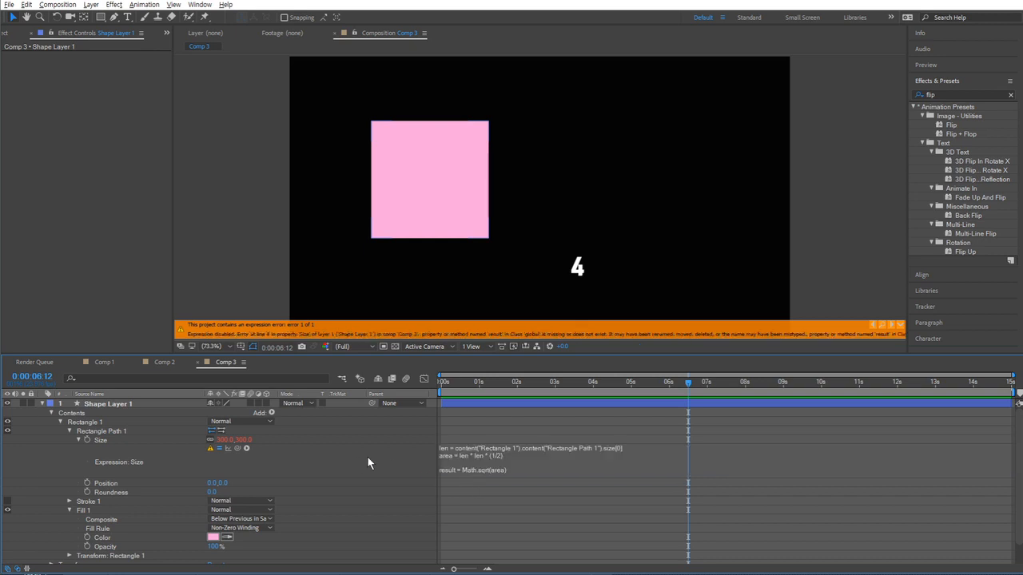
- Change the Size expression's last line to content("Rectangle 1").content("Rectangle Path 1").size = [result, result] and apply it
left_click(457, 475)
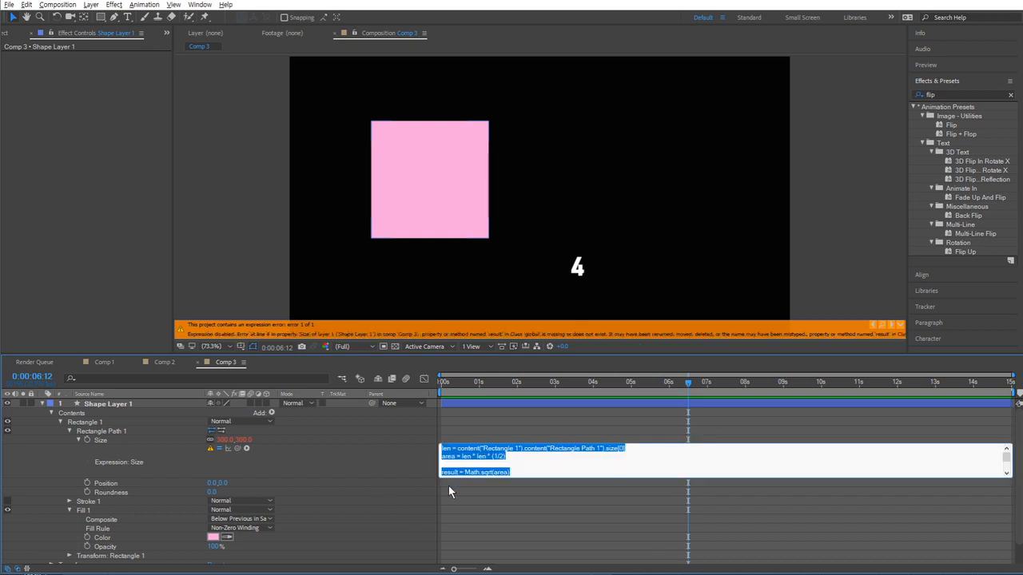
left_click(449, 486)
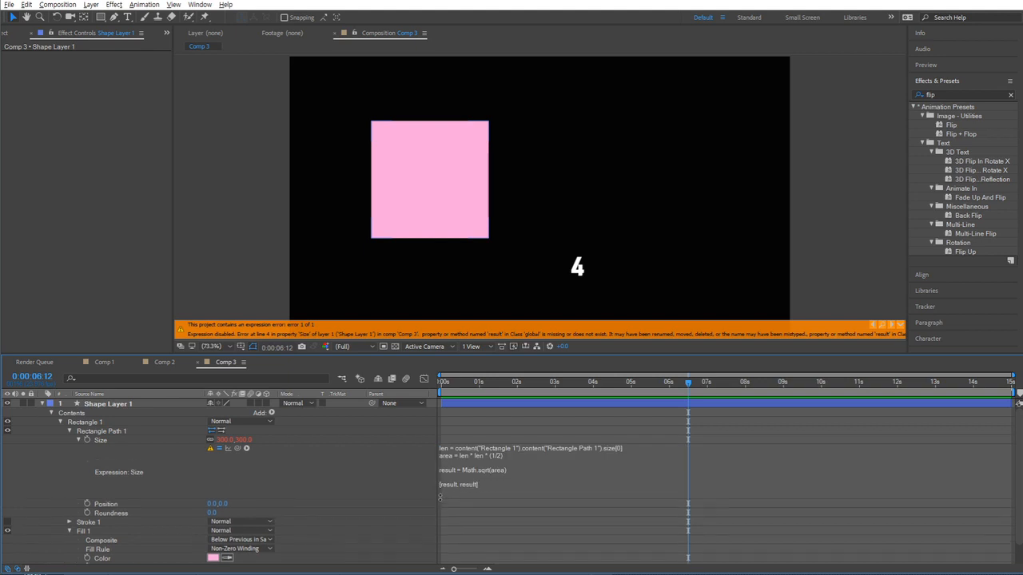
left_click(447, 494)
left_click(490, 485)
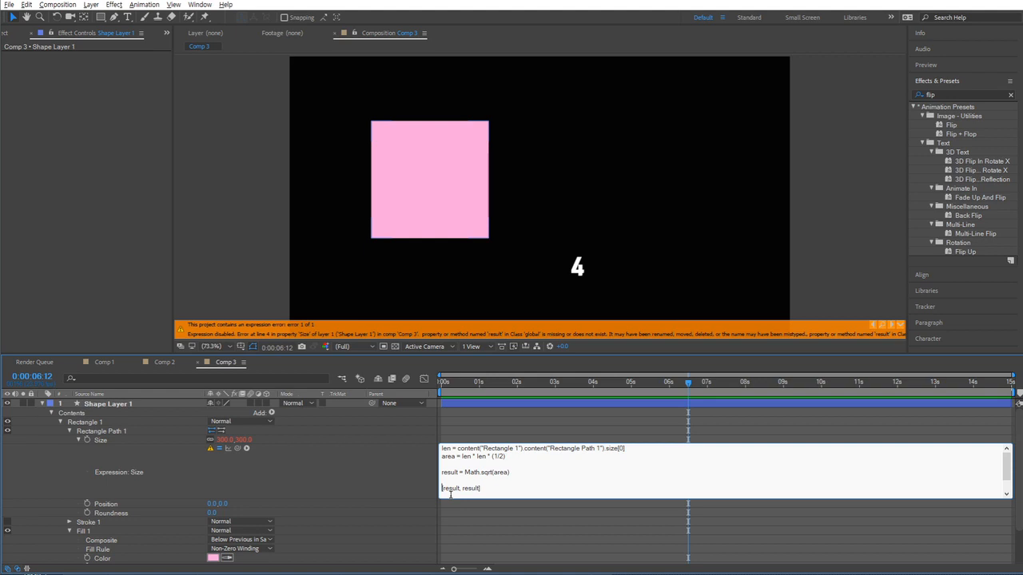
left_click_drag(242, 452, 140, 438)
type("=")
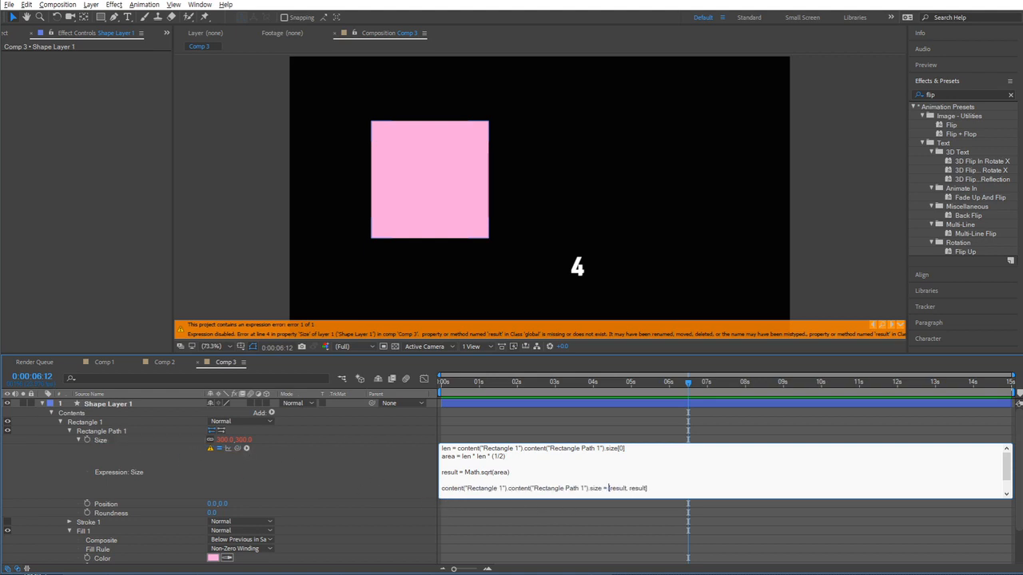
left_click(407, 479)
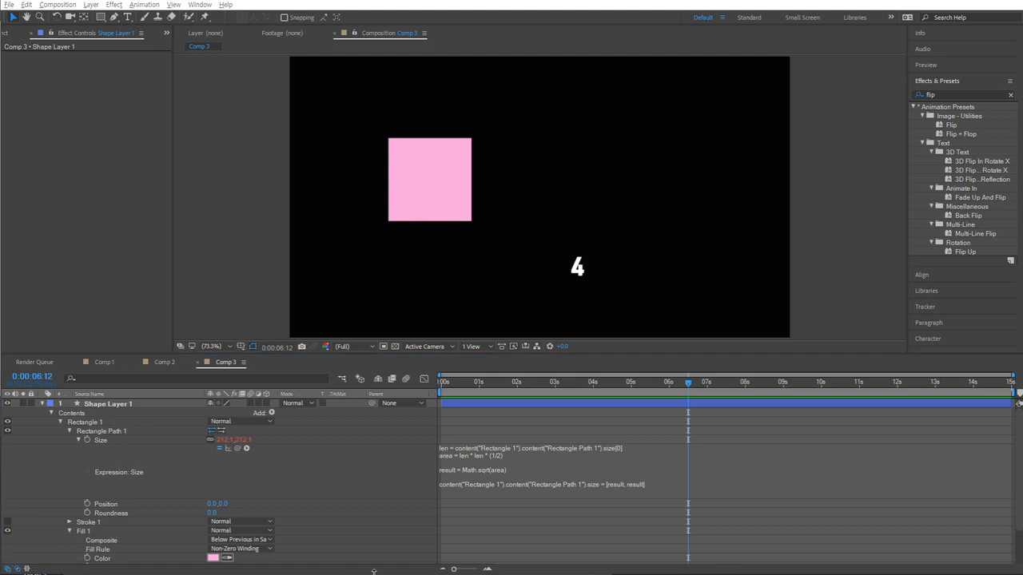
- Switch to the Calculator app in its scientific mode (공학용), placed clear of the Size expression
left_click(309, 573)
left_click_drag(753, 175, 786, 127)
left_click(660, 148)
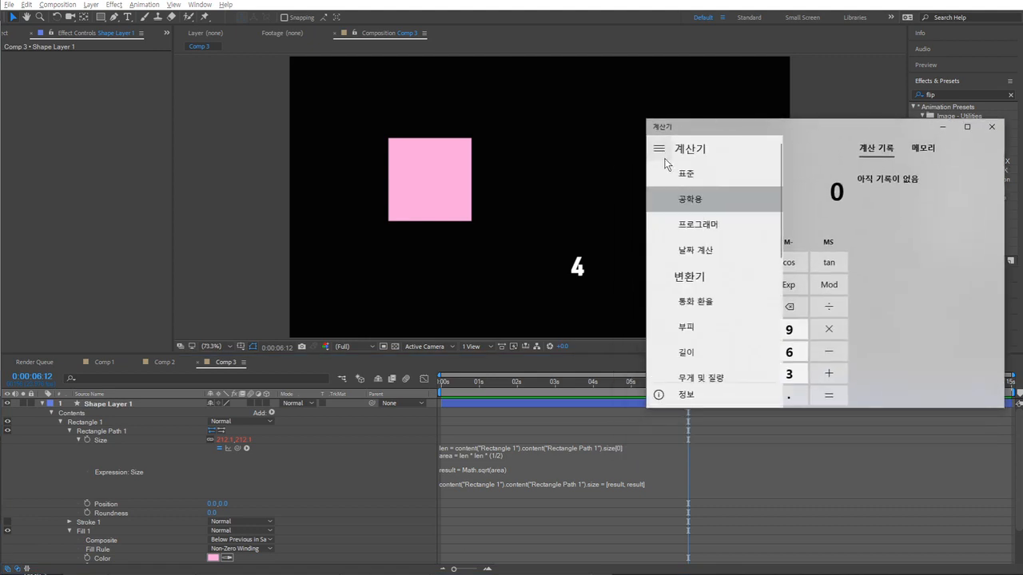
left_click(694, 199)
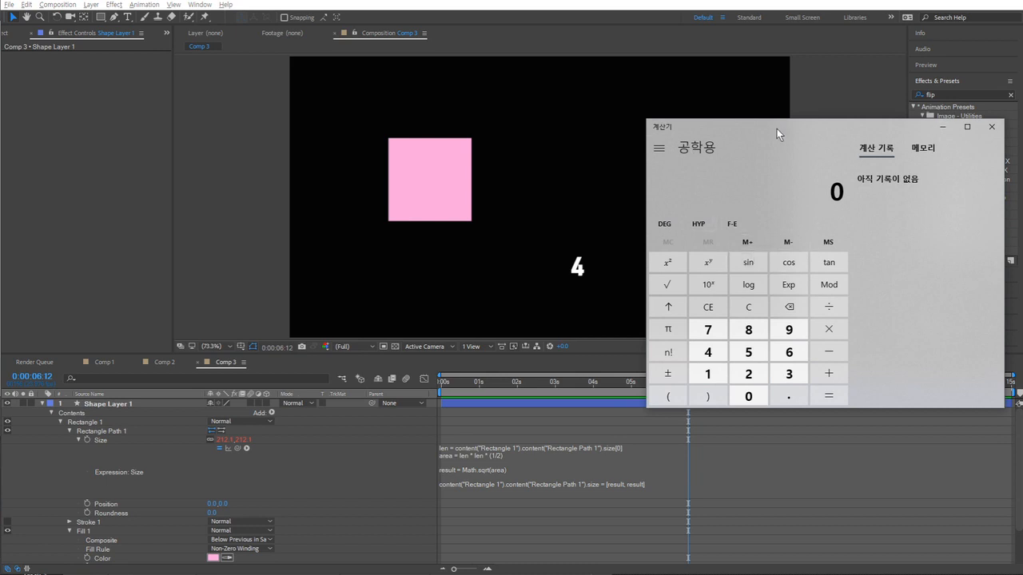
left_click_drag(777, 129, 777, 89)
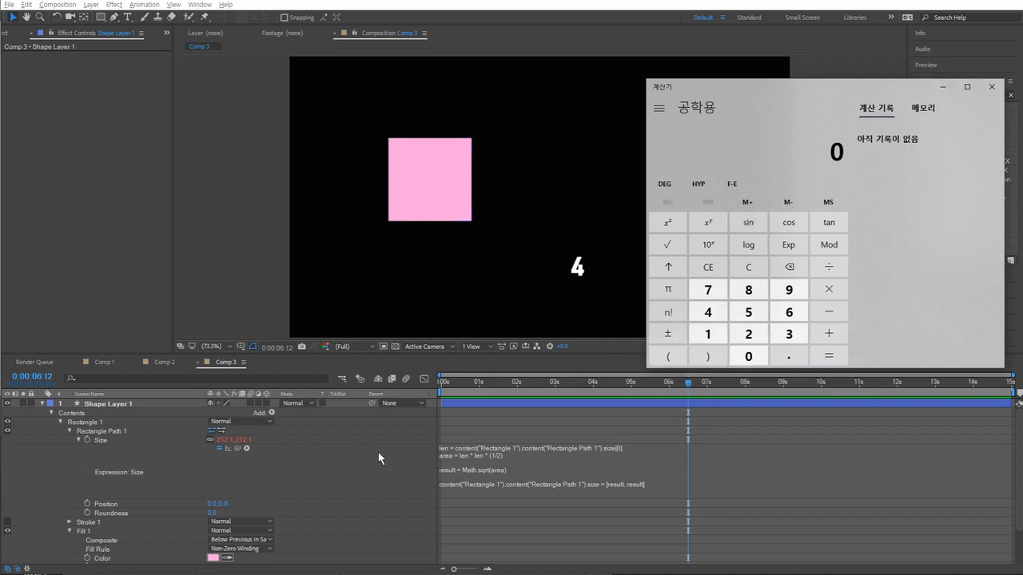
- Calculate 300 × 300, multiply the product by 0.5, and take the square root of that in the calculator
type("300*")
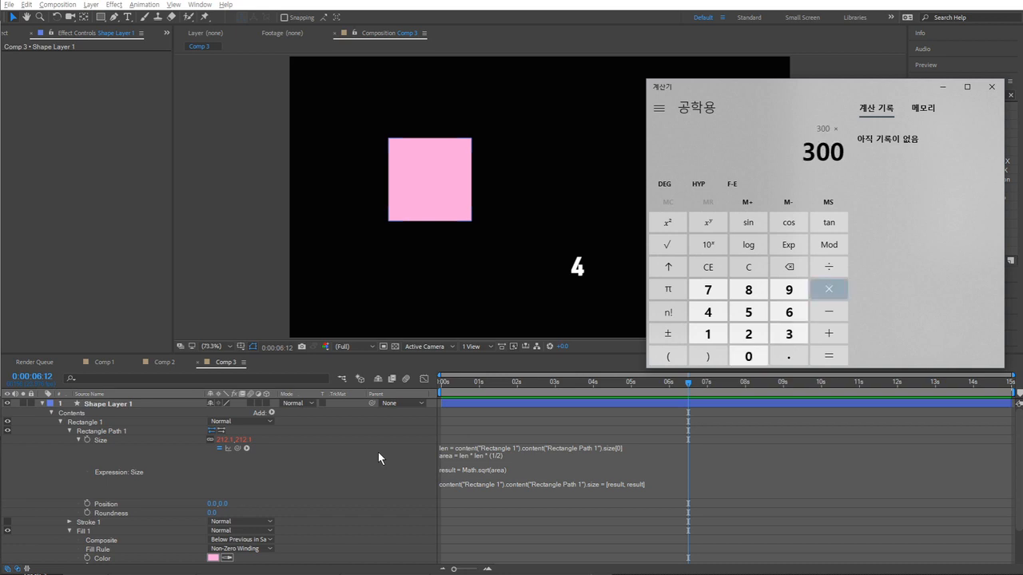
type("300")
key("Return")
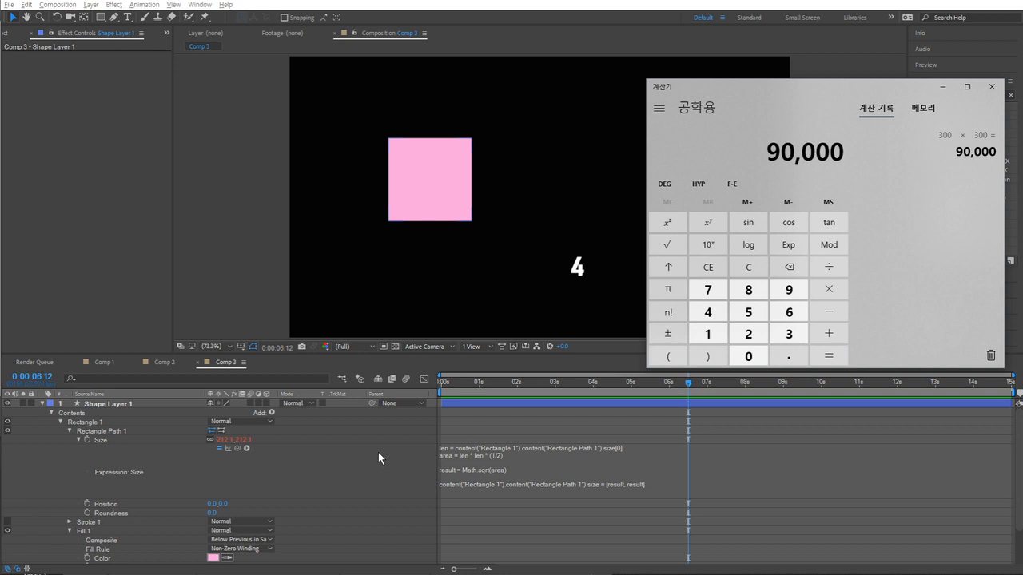
type("*.5")
key("Return")
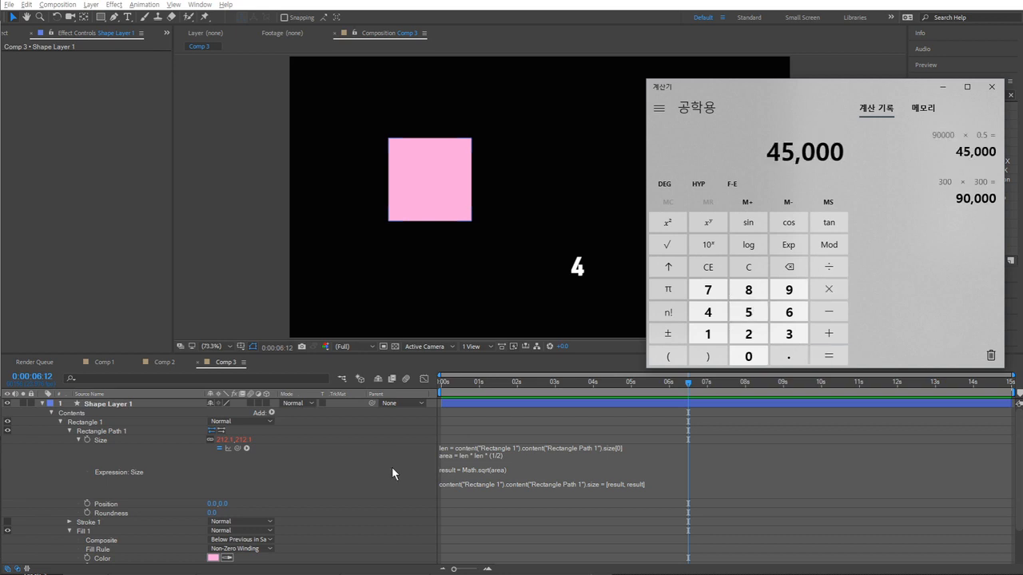
left_click(676, 244)
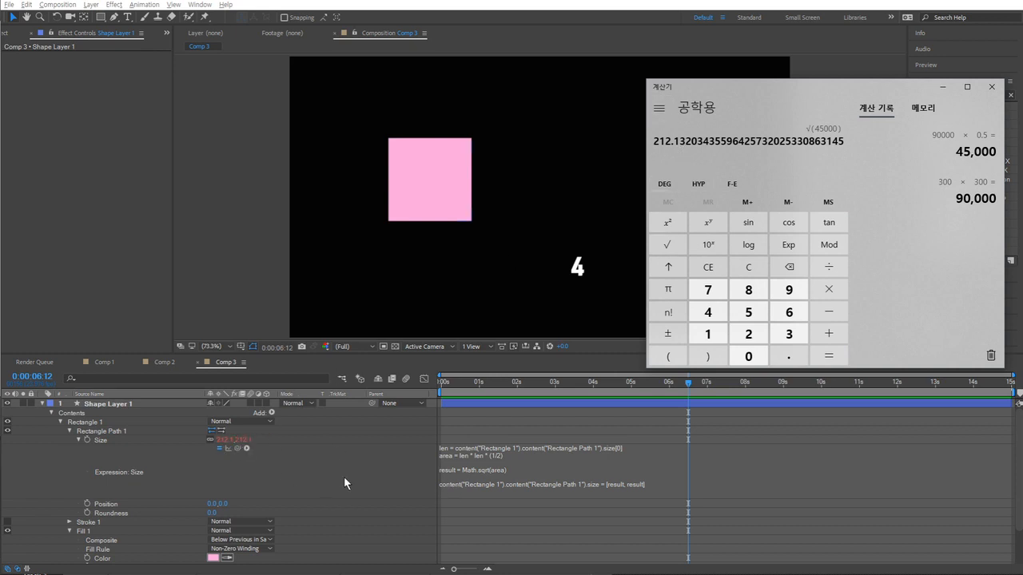
- Change the area line of the Size expression to area = len * len * (2) and apply it
left_click(503, 457)
left_click(504, 457)
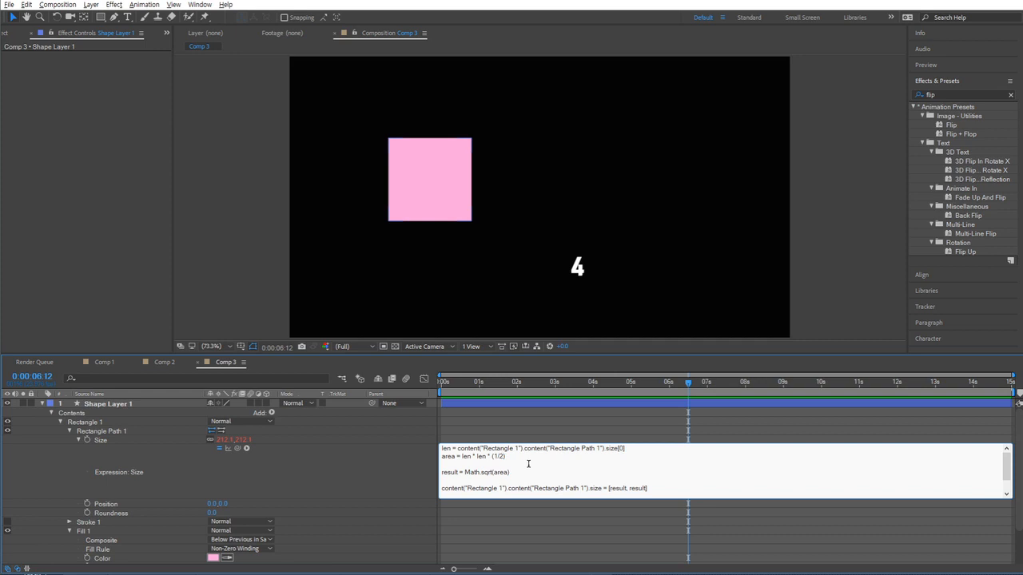
key("BackSpace")
key("BackSpace")
left_click(376, 462)
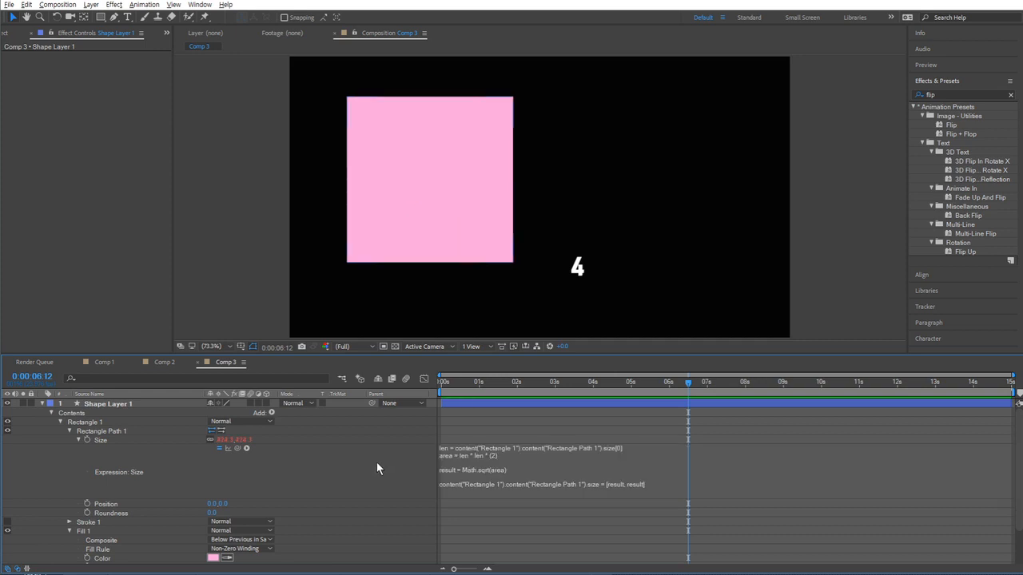
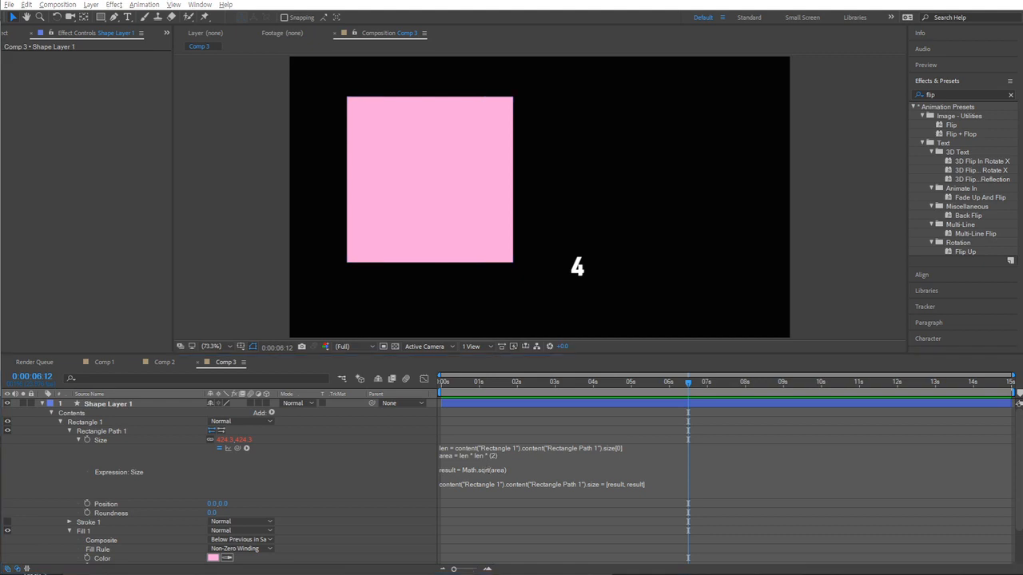
- Replace everything below the len line of the Size expression with n_len = len * Math.SQRT2
left_click(589, 476)
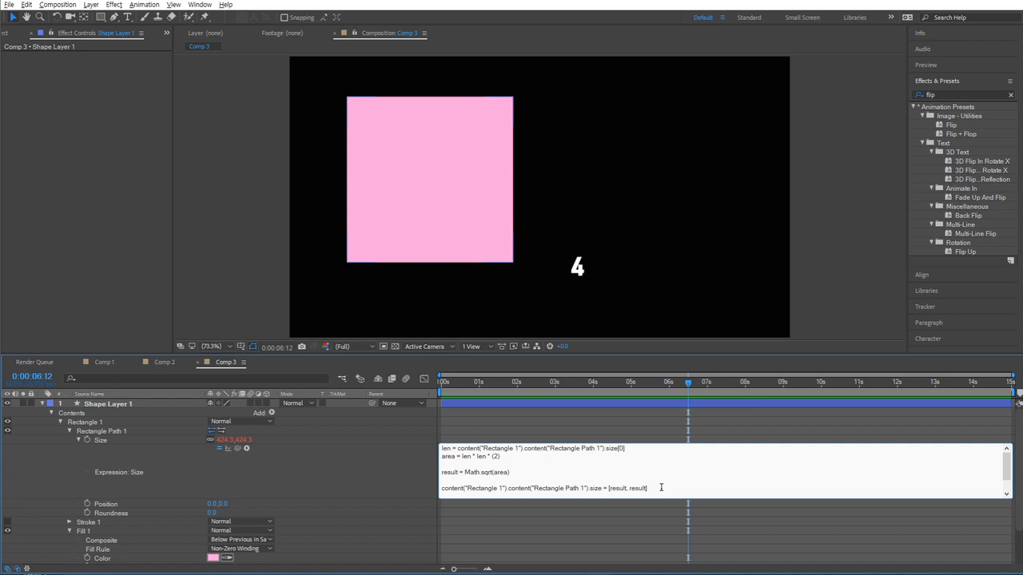
scroll(661, 488, "down", 1)
left_click_drag(445, 488, 455, 464)
key("BackSpace")
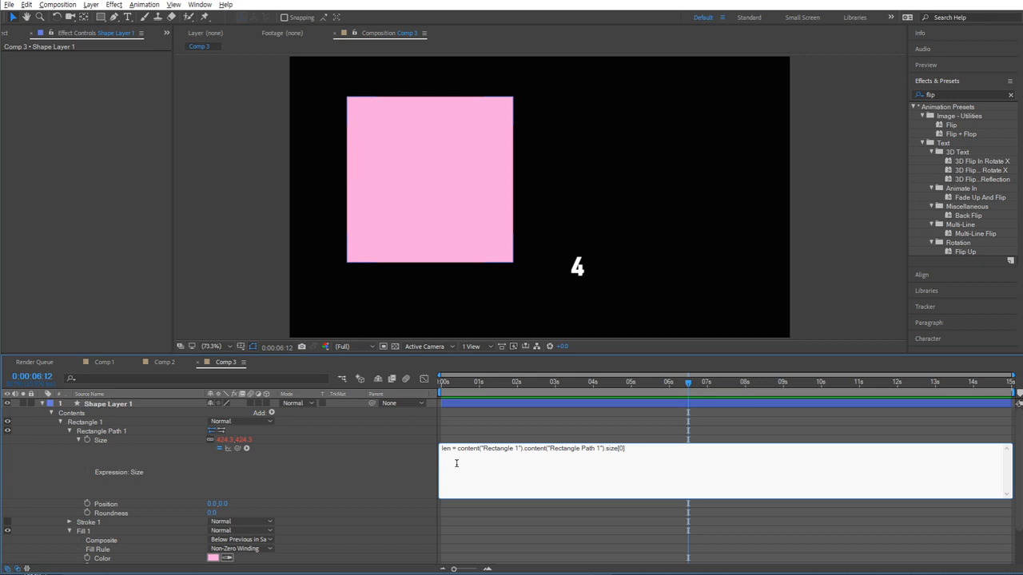
key("Return")
type("n")
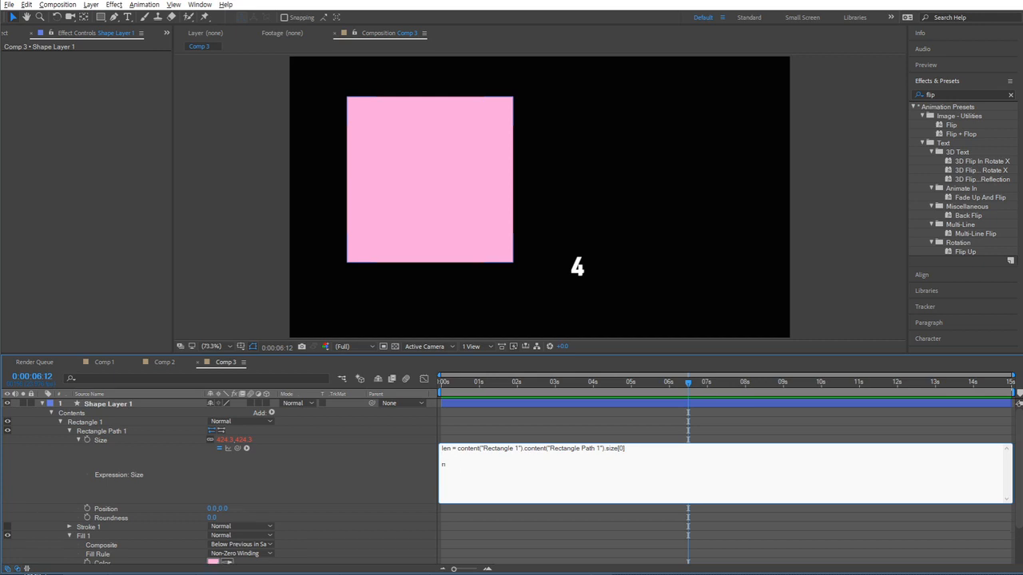
type("_len = len * Math.SQRT2")
left_click(246, 448)
mouse_move(283, 313)
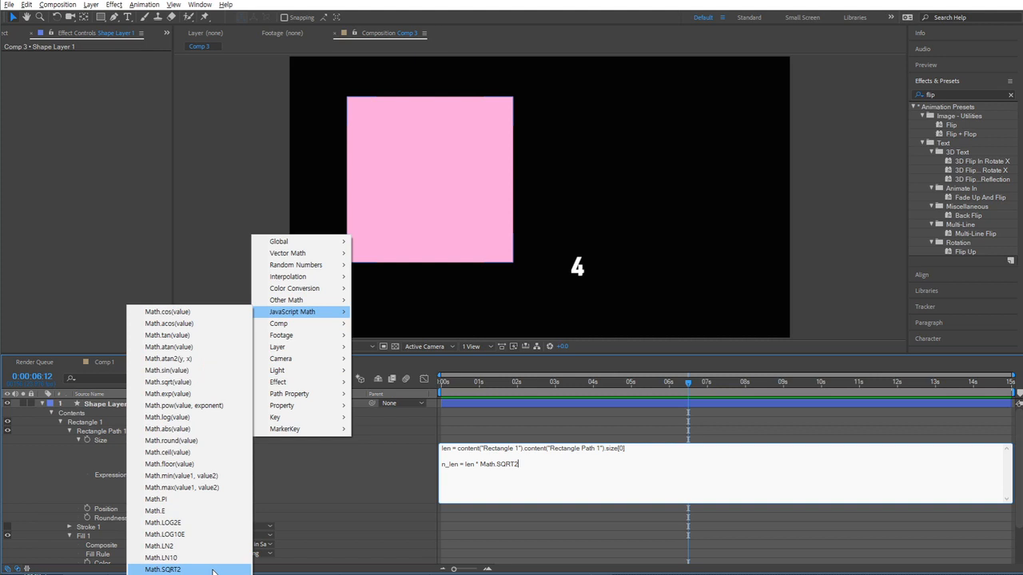
left_click(539, 461)
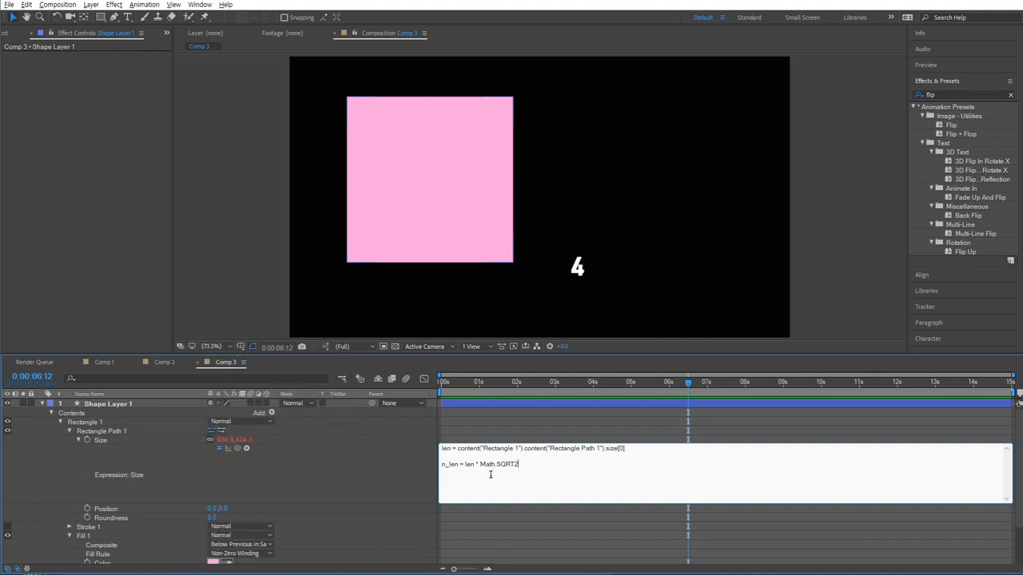
double_click(448, 449)
left_click(523, 465)
- End the Size expression with content("Rectangle 1").content("Rectangle Path 1").size = [ n_len, n_len ] and apply it
key("Return")
key("Return")
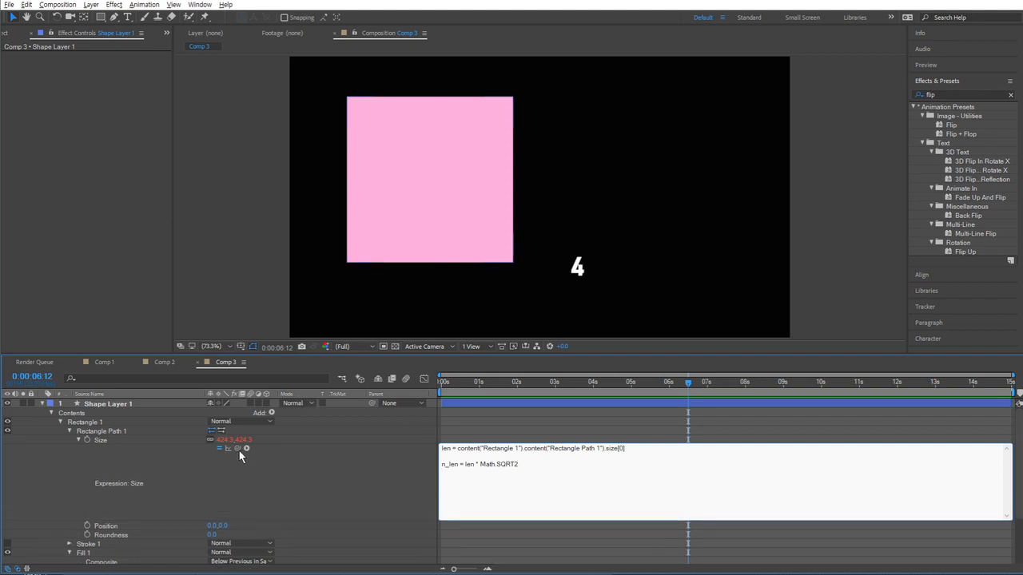
left_click_drag(246, 449, 139, 441)
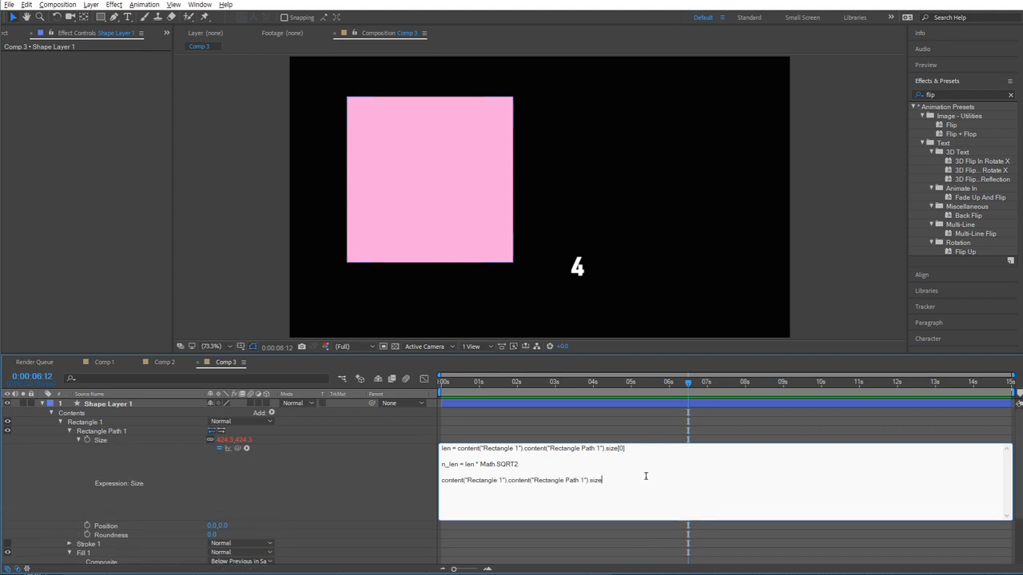
type("= [n_len, n_len")
left_click(412, 499)
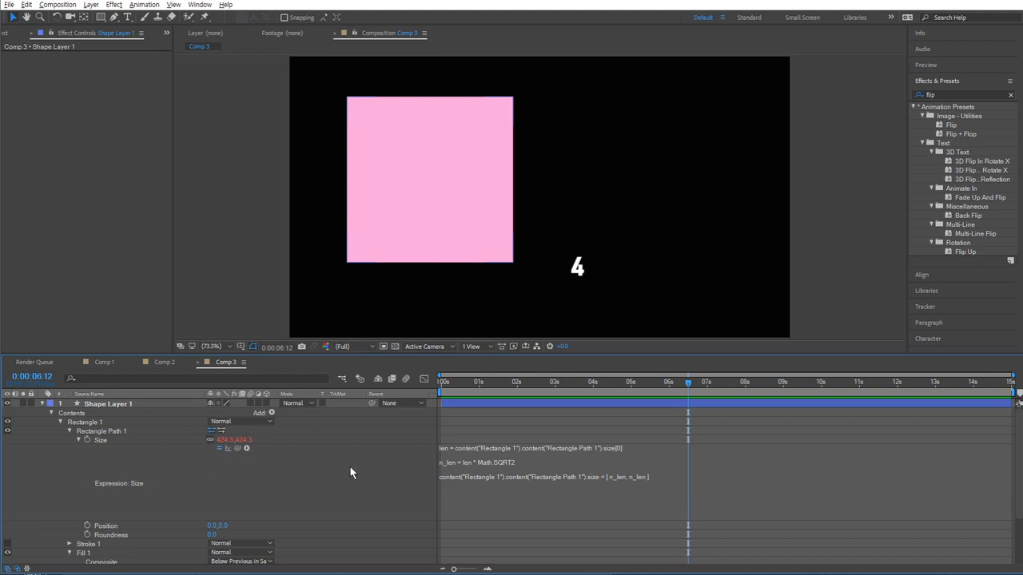
- Change the n_len line of the Size expression to n_len = len * ( 1 / Math.SQRT2 ) and apply it
left_click(487, 464)
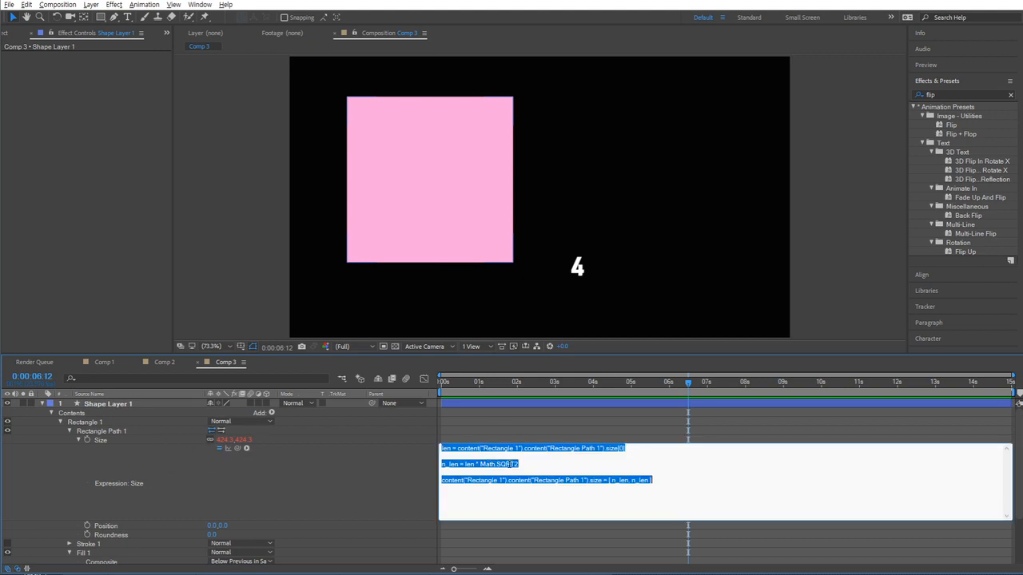
left_click(482, 464)
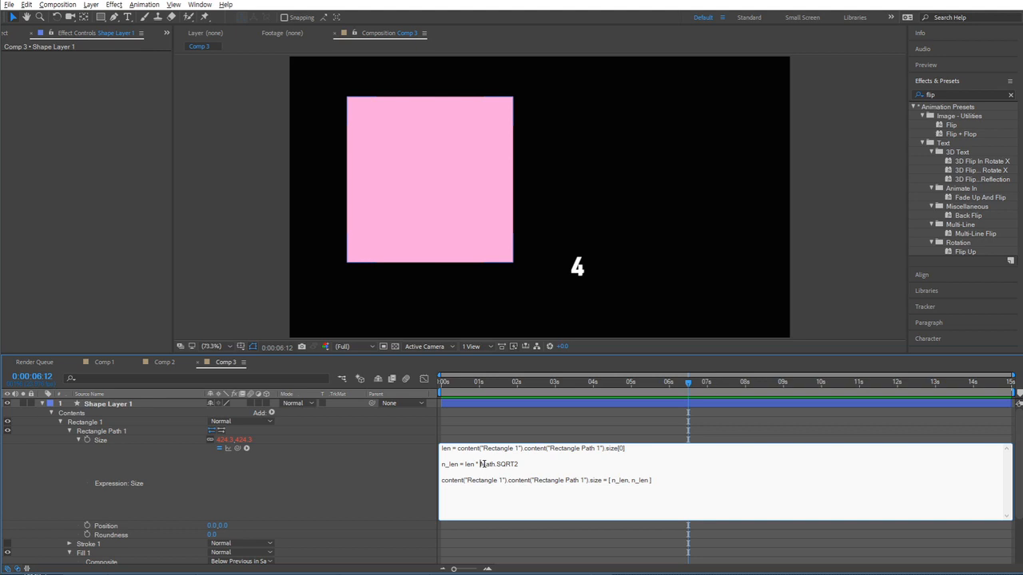
type("( 1 / ")
type(" )")
left_click(394, 467)
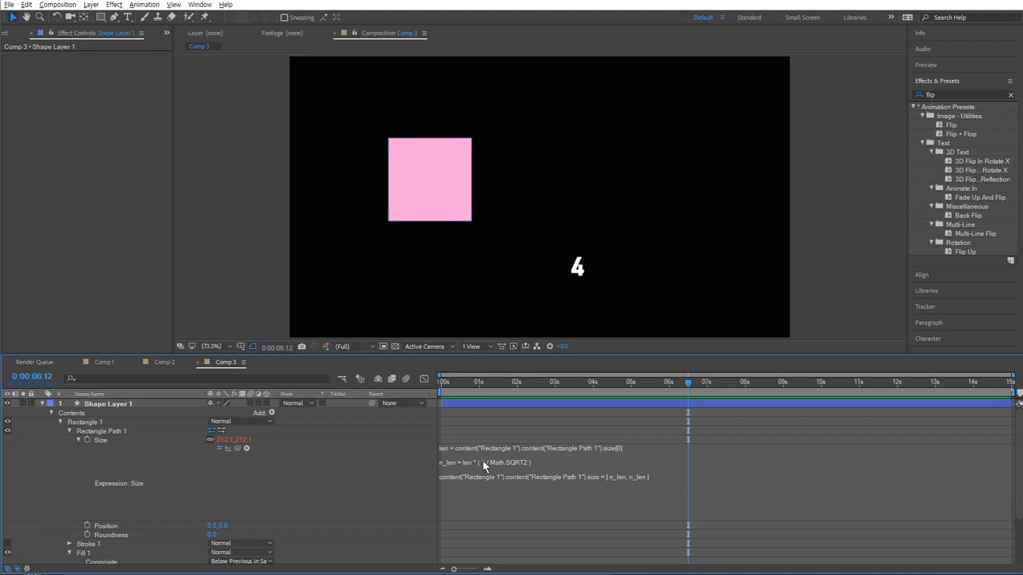
- Replace 1 / Math.SQRT2 inside the parentheses with the JavaScript Math constant Math.SQRT1_2 and apply the Size expression
left_click(523, 464)
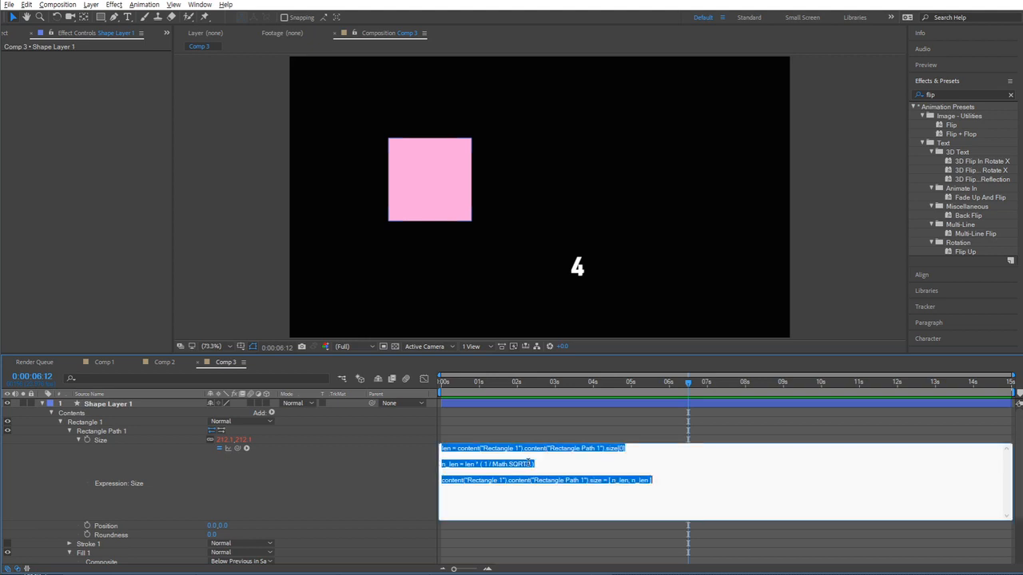
left_click_drag(530, 464, 482, 464)
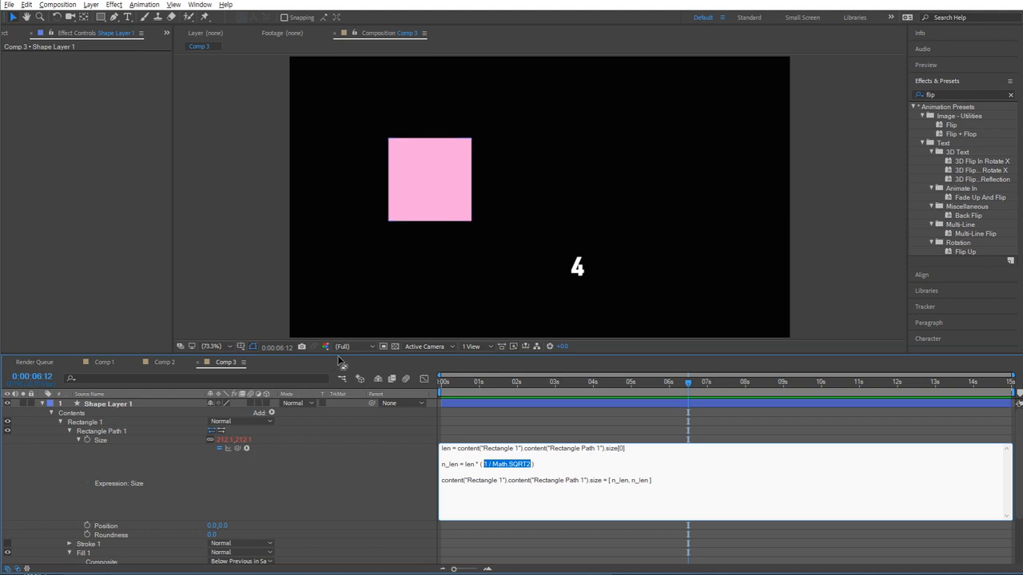
left_click_drag(336, 357, 336, 274)
left_click(465, 384)
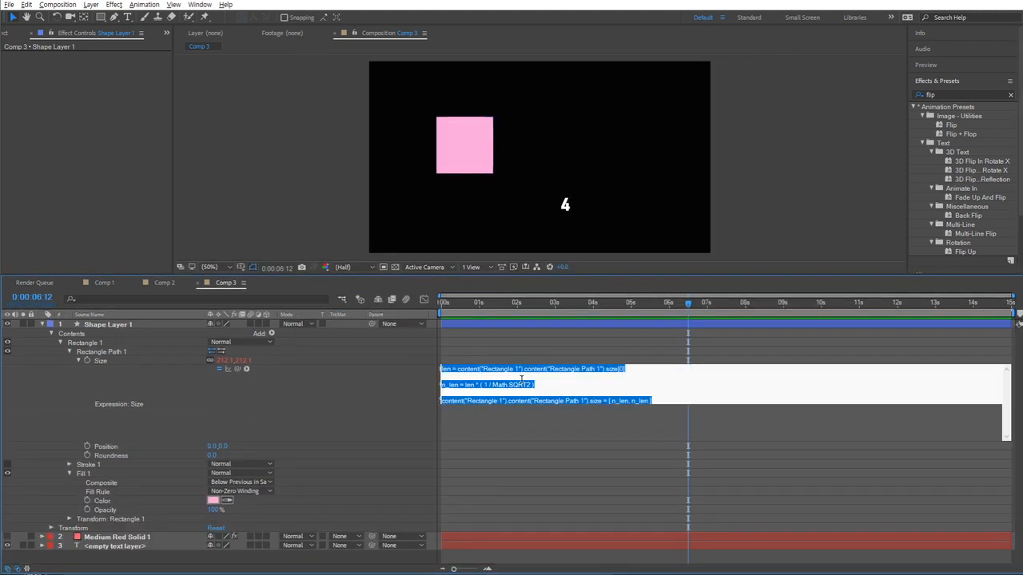
left_click_drag(532, 384, 484, 385)
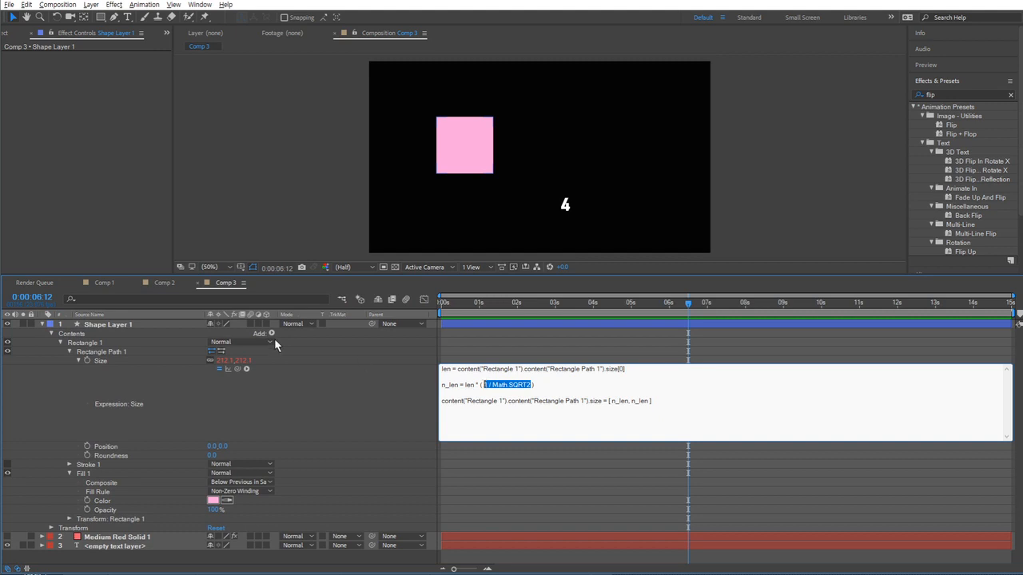
left_click(246, 368)
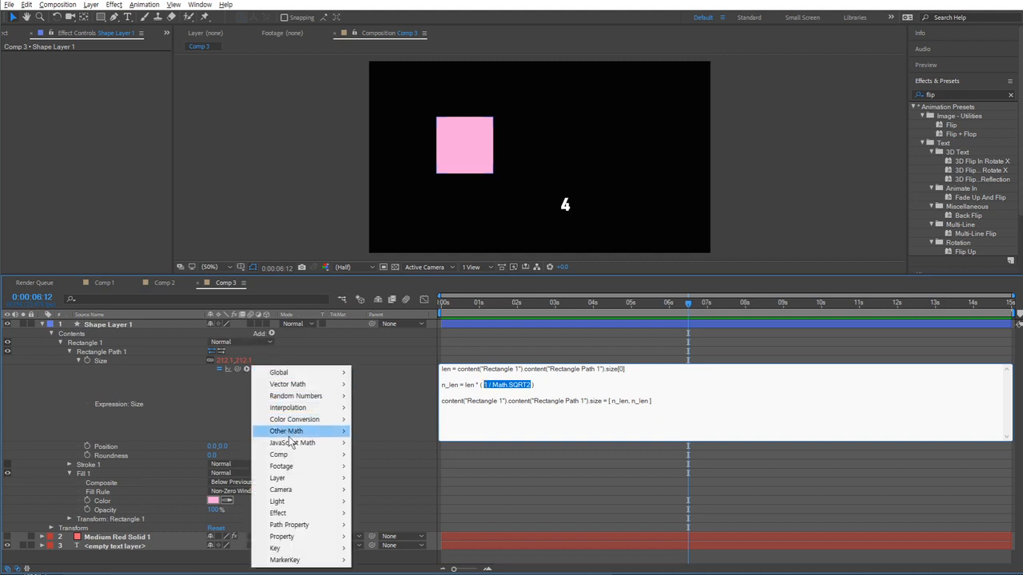
mouse_move(293, 443)
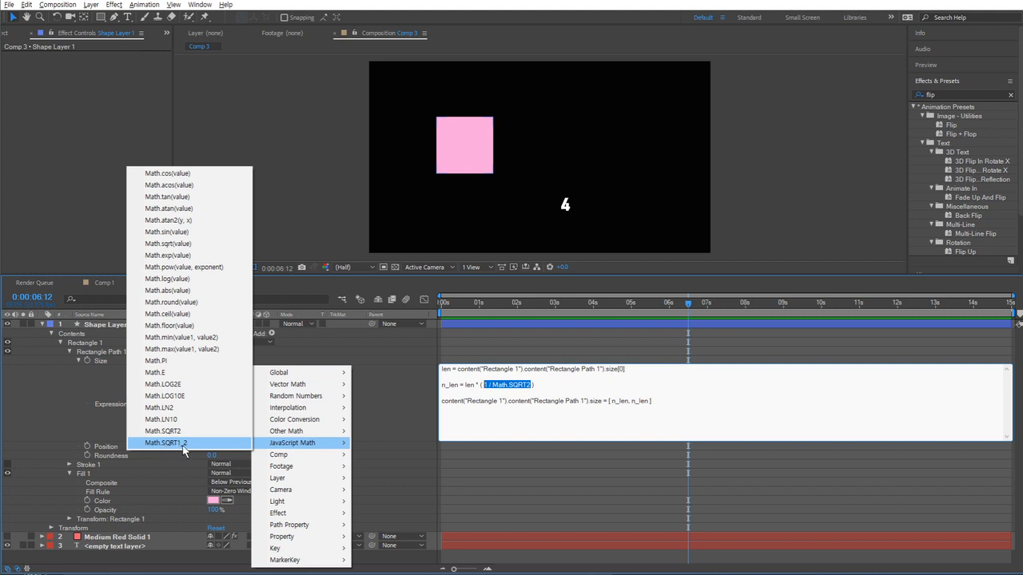
left_click(183, 444)
left_click(393, 388)
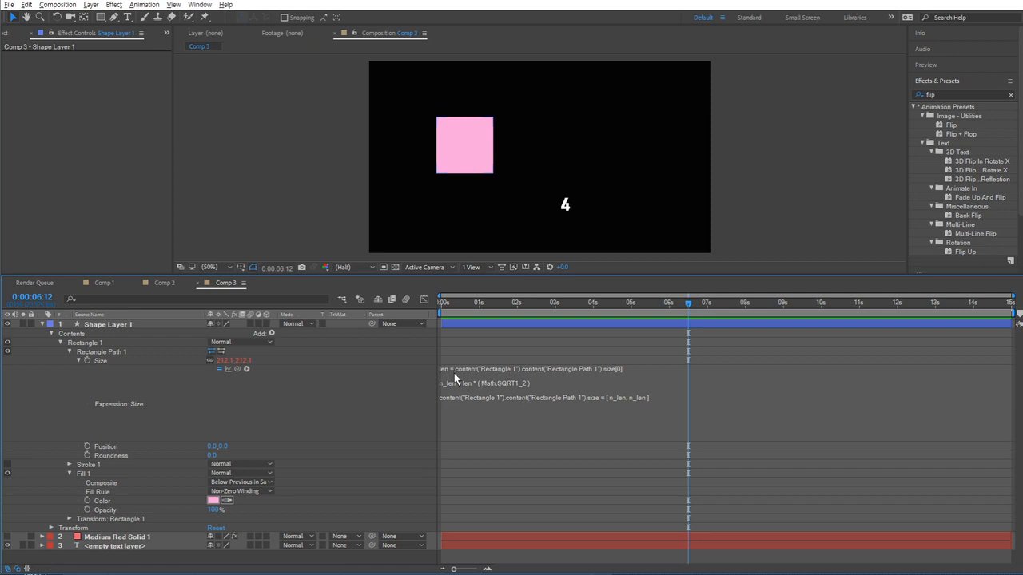
left_click_drag(227, 366, 223, 363)
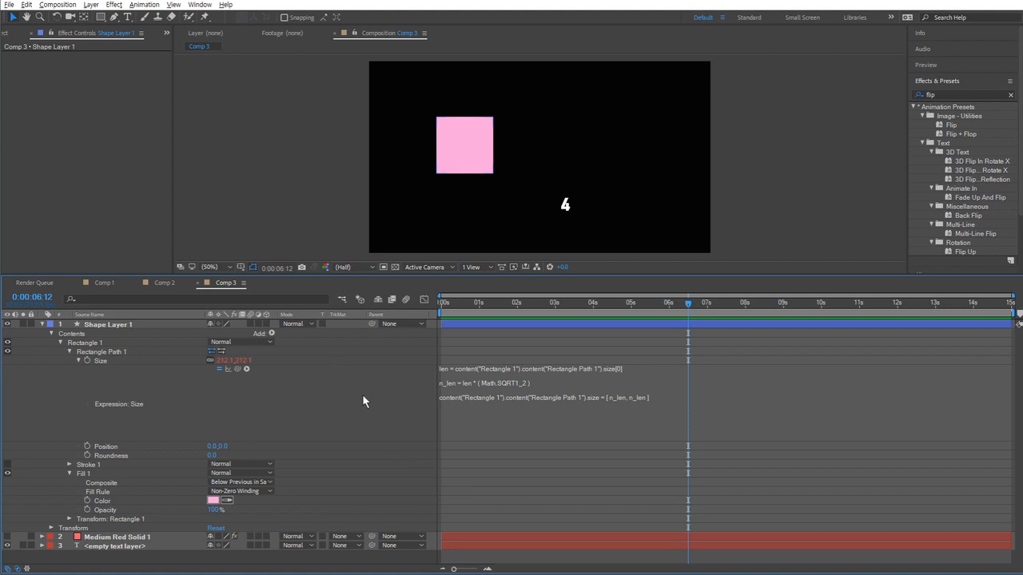
- Create a new composition with the default settings and place an empty text layer in it
key("ctrl+n")
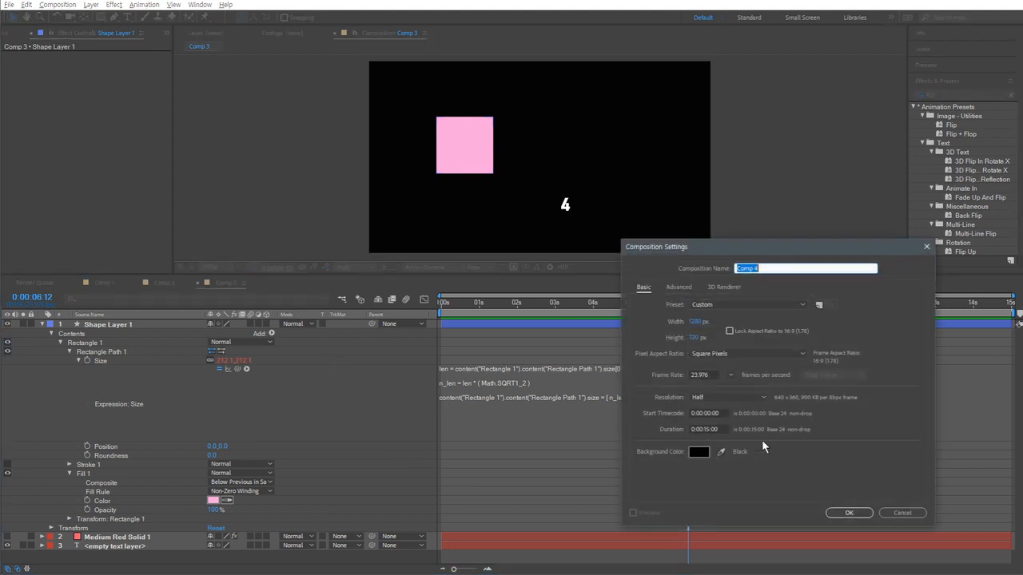
left_click(847, 511)
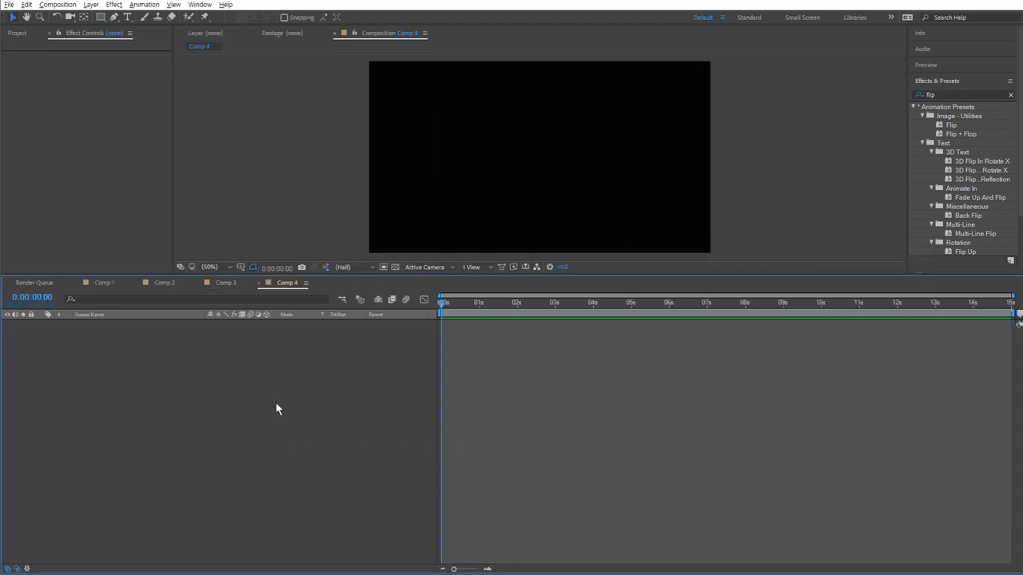
key("ctrl+t")
left_click(467, 189)
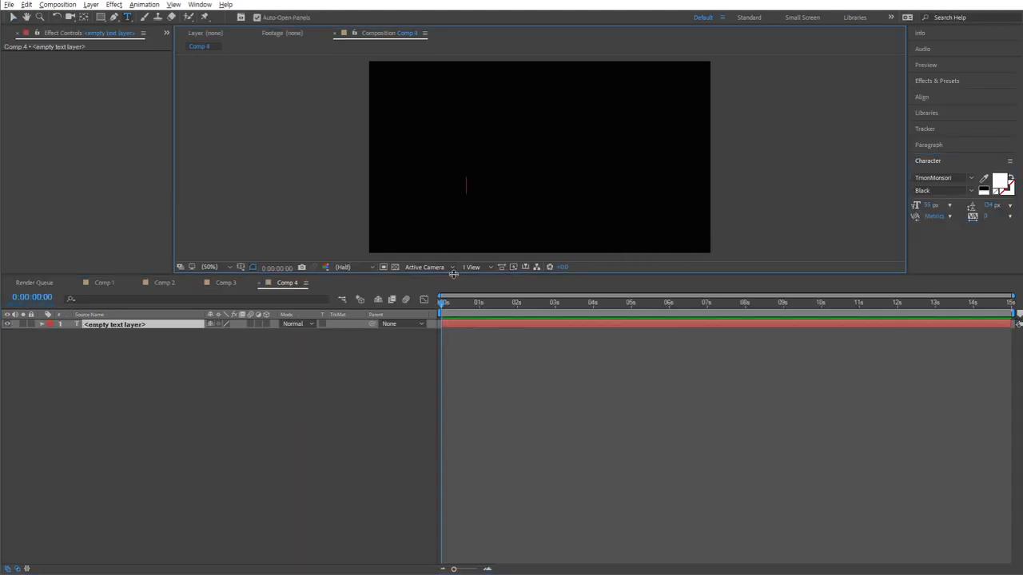
left_click_drag(453, 274, 454, 378)
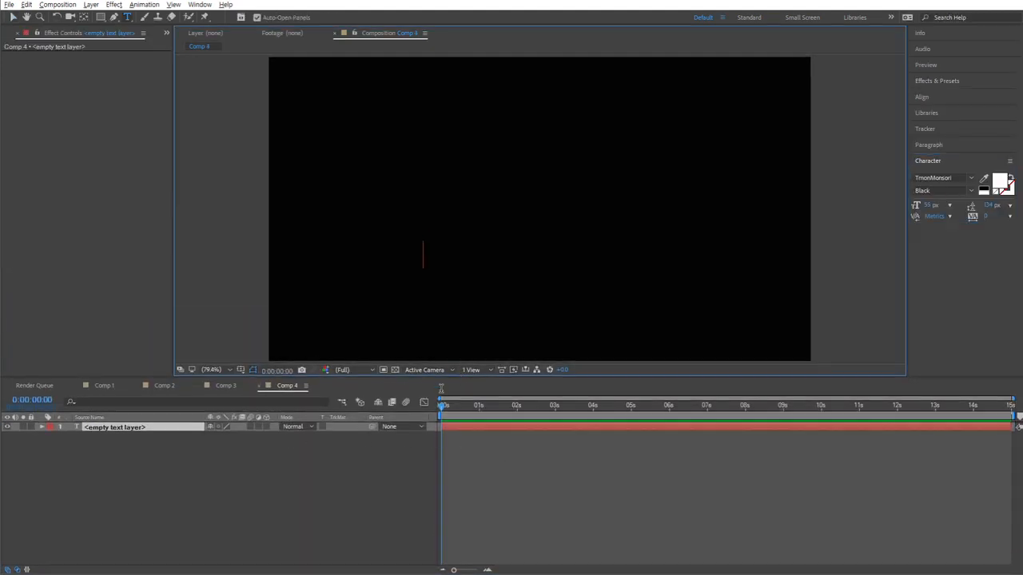
- Add the expression Math.PI to the text layer's Source Text and apply it
left_click(41, 429)
left_click(51, 438)
left_click(69, 446, "alt")
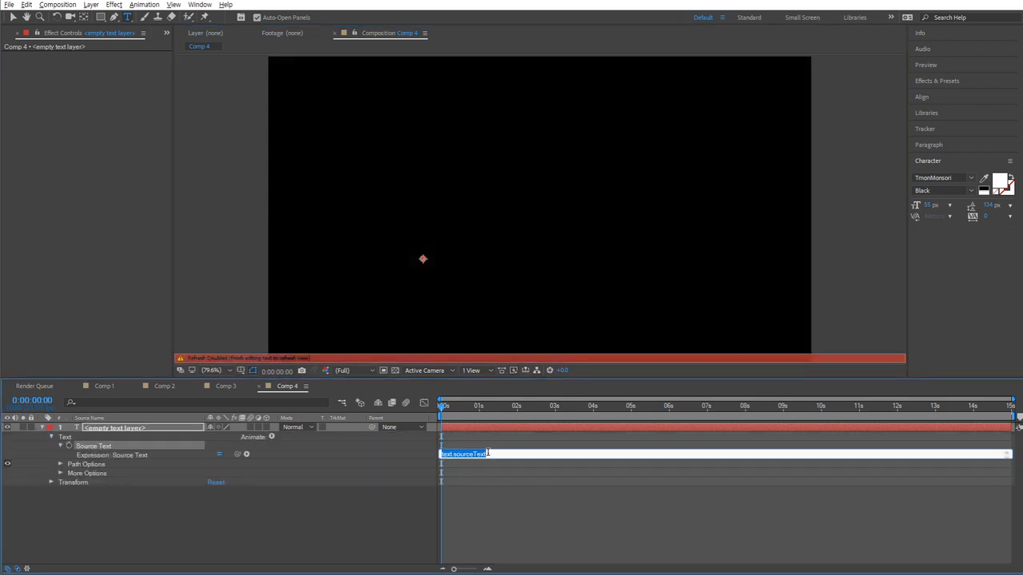
type("Math.PI")
left_click(398, 495)
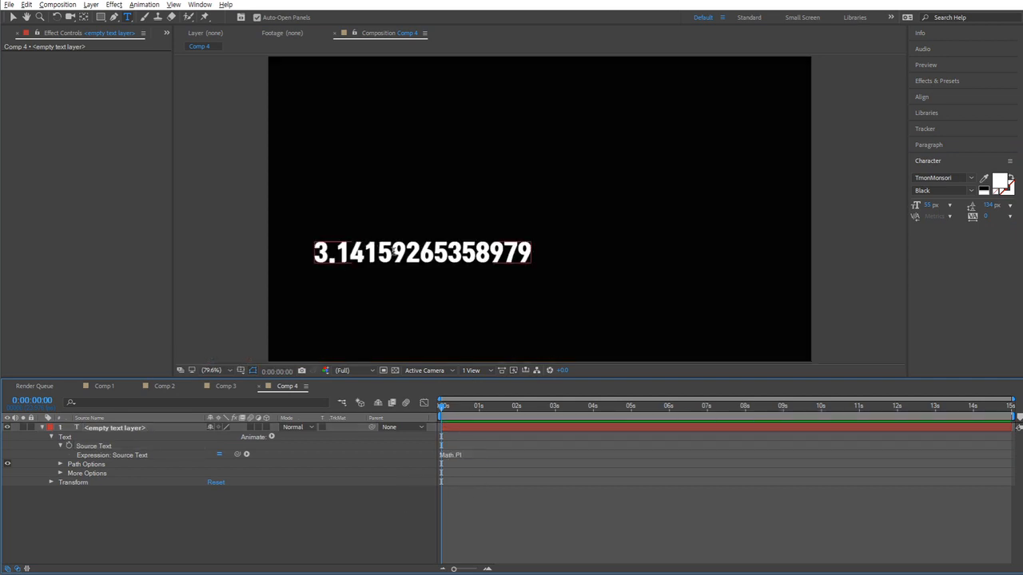
- Move the pi text layer to the lower right area of the composition
key("v")
left_click_drag(520, 268, 730, 317)
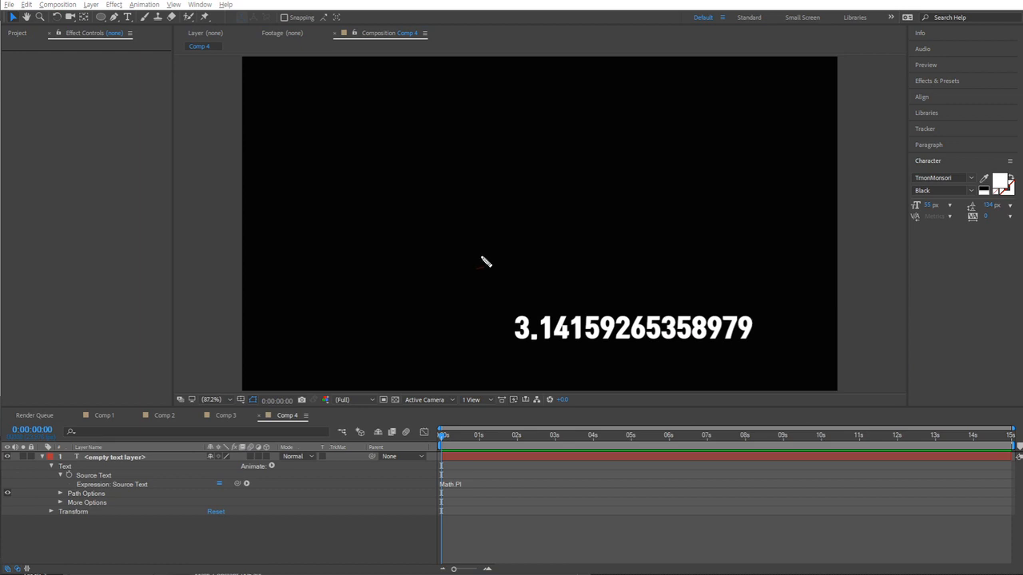
left_click_drag(518, 348, 593, 345)
mouse_move(358, 134)
left_mouse_down()
mouse_move(332, 167)
mouse_move(334, 239)
mouse_move(386, 271)
mouse_move(462, 257)
mouse_move(495, 188)
mouse_move(451, 133)
mouse_move(393, 125)
mouse_move(360, 136)
left_mouse_up()
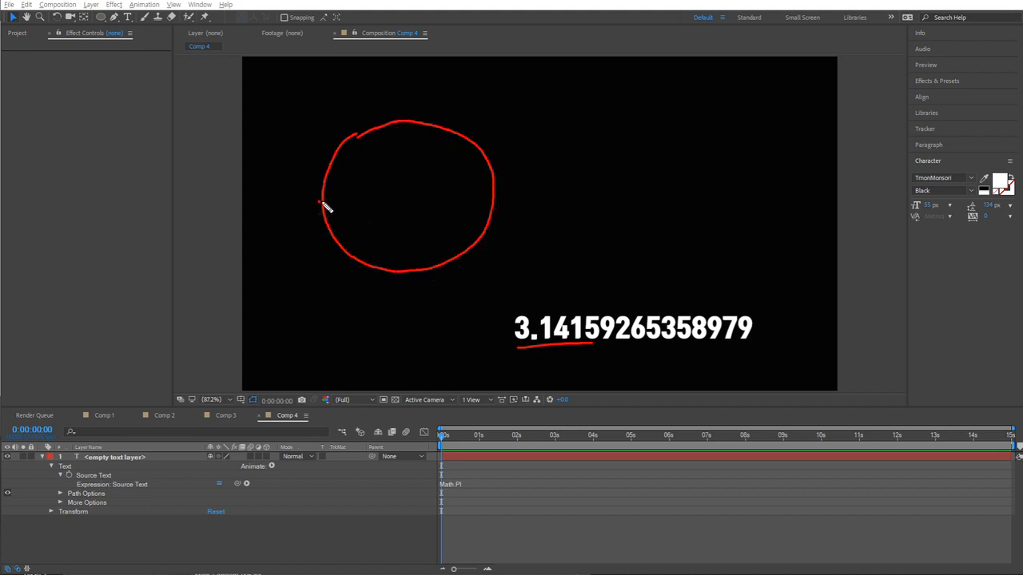
left_click_drag(319, 201, 488, 188)
mouse_move(397, 212)
left_mouse_down()
mouse_move(424, 216)
mouse_move(446, 206)
mouse_move(434, 224)
left_mouse_up()
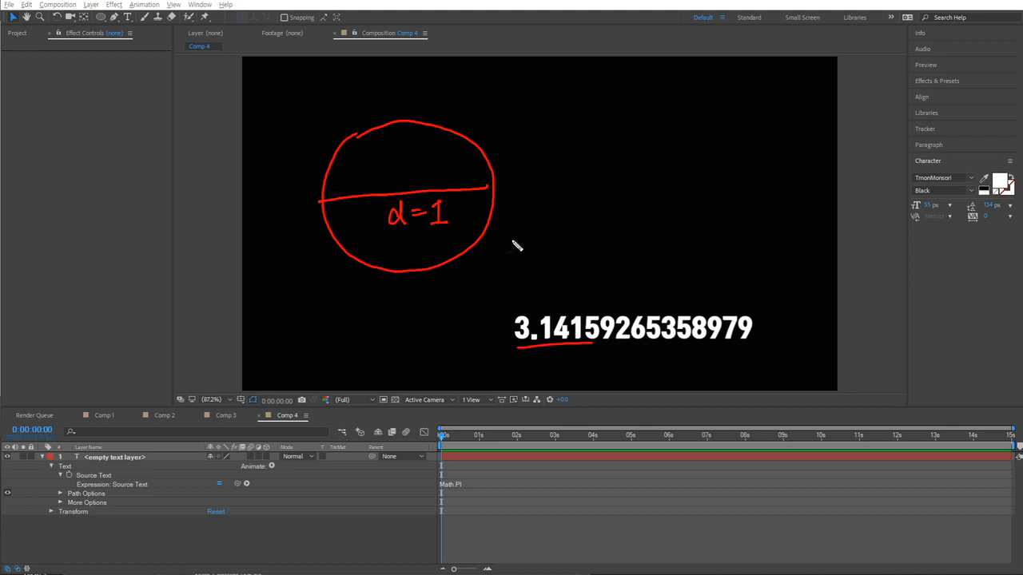
mouse_move(473, 316)
left_mouse_down()
mouse_move(492, 342)
mouse_move(473, 342)
left_mouse_up()
mouse_move(615, 366)
left_mouse_down()
mouse_move(649, 368)
mouse_move(627, 387)
left_mouse_up()
left_click_drag(644, 367, 649, 387)
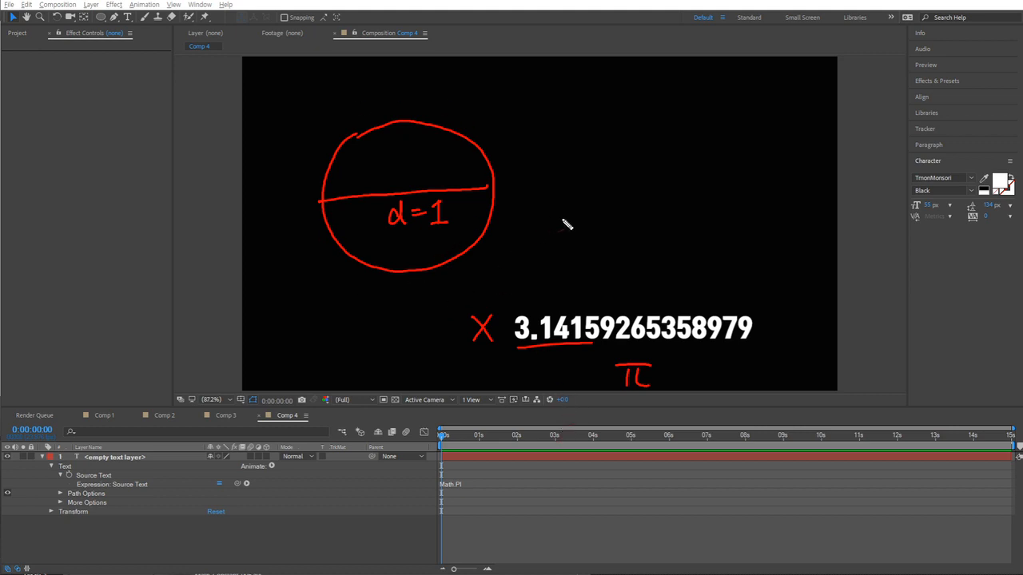
mouse_move(575, 226)
left_mouse_down()
mouse_move(620, 257)
mouse_move(644, 229)
mouse_move(626, 257)
mouse_move(686, 233)
left_mouse_up()
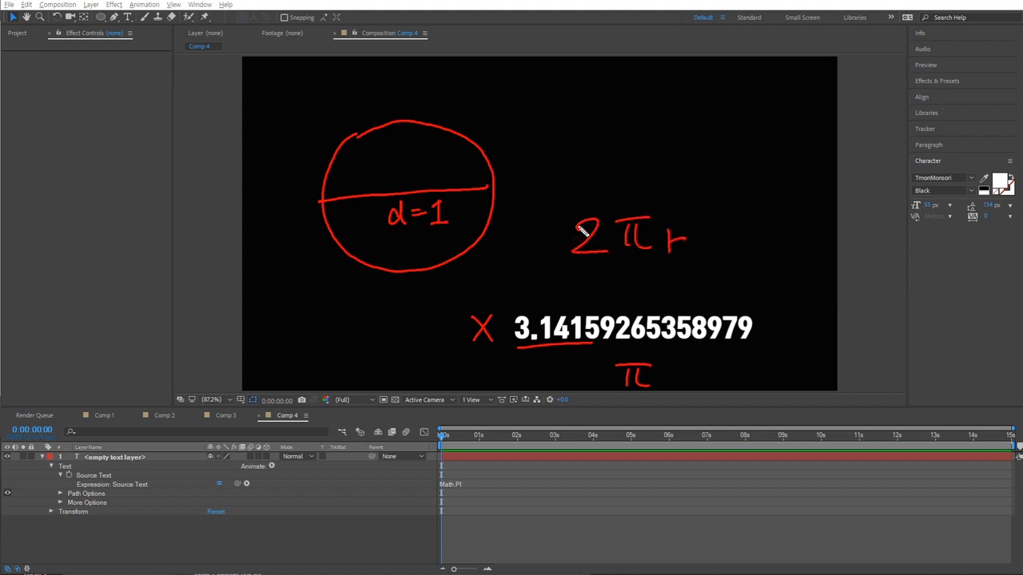
left_click_drag(551, 209, 559, 216)
left_click_drag(697, 210, 699, 218)
left_click_drag(702, 207, 704, 216)
mouse_move(624, 257)
left_mouse_down()
mouse_move(649, 256)
mouse_move(601, 299)
left_mouse_up()
left_click_drag(597, 285, 617, 298)
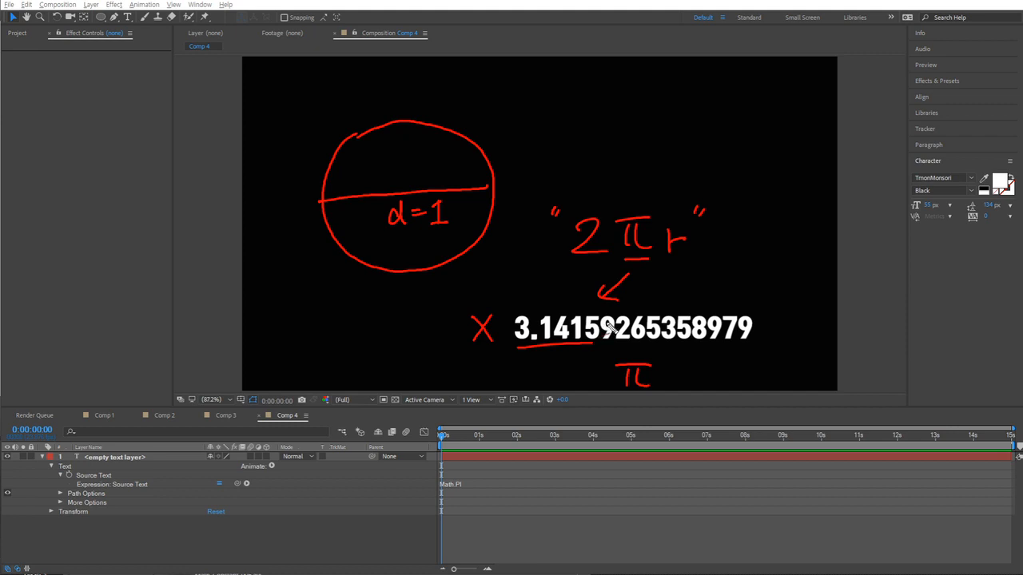
left_click_drag(668, 258, 686, 258)
mouse_move(716, 390)
left_mouse_down()
mouse_move(667, 469)
mouse_move(819, 452)
mouse_move(716, 383)
mouse_move(725, 394)
mouse_move(709, 364)
left_mouse_up()
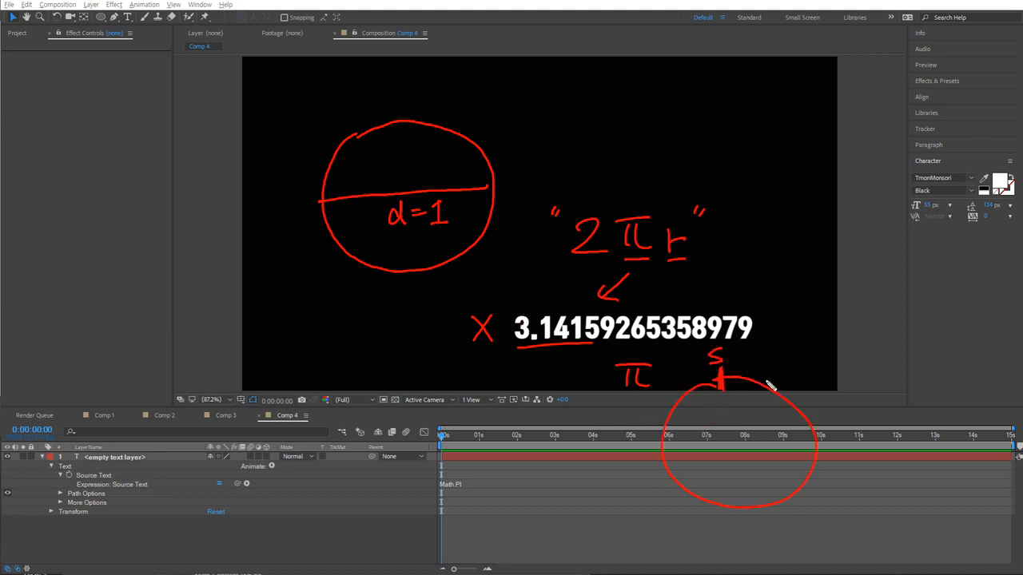
mouse_move(768, 387)
left_mouse_down()
mouse_move(814, 477)
mouse_move(665, 494)
mouse_move(711, 385)
mouse_move(693, 380)
mouse_move(665, 433)
mouse_move(728, 448)
left_mouse_up()
mouse_move(736, 434)
left_mouse_down()
mouse_move(744, 428)
mouse_move(745, 453)
left_mouse_up()
mouse_move(737, 454)
left_mouse_down()
mouse_move(772, 439)
mouse_move(799, 440)
mouse_move(794, 456)
mouse_move(840, 432)
left_mouse_up()
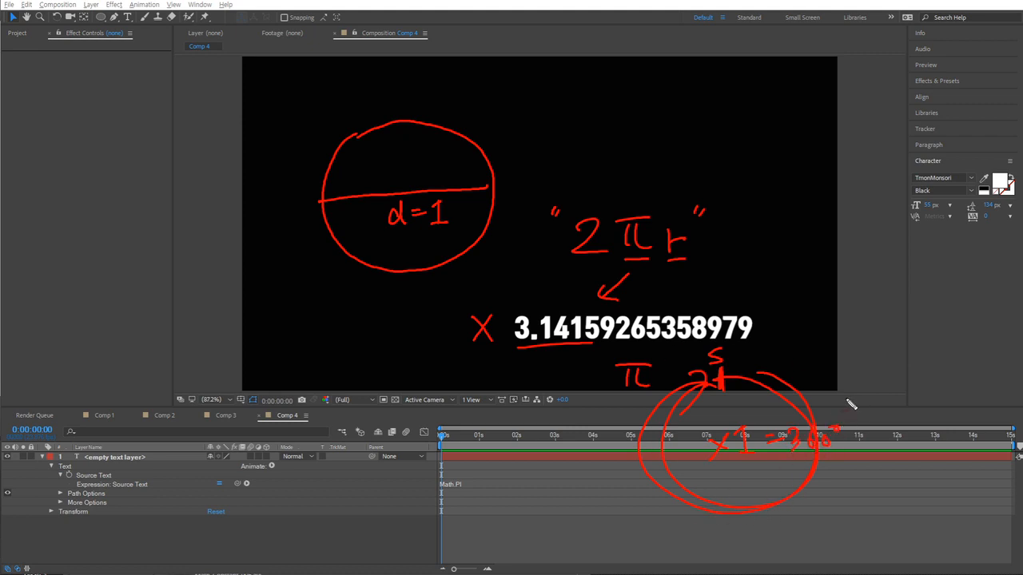
left_click_drag(843, 397, 941, 397)
left_click_drag(925, 387, 927, 410)
mouse_move(748, 517)
left_mouse_down()
mouse_move(955, 507)
mouse_move(940, 519)
left_mouse_up()
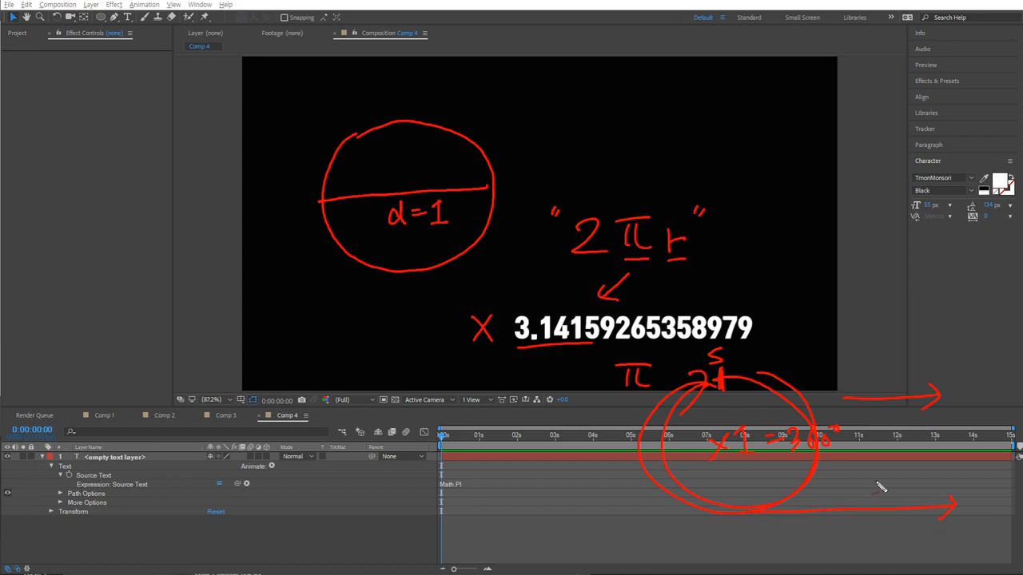
mouse_move(847, 398)
left_mouse_down()
mouse_move(827, 397)
mouse_move(878, 405)
left_mouse_up()
left_click_drag(890, 393, 885, 407)
left_click_drag(874, 501, 869, 515)
left_click_drag(882, 500, 877, 514)
key("Escape")
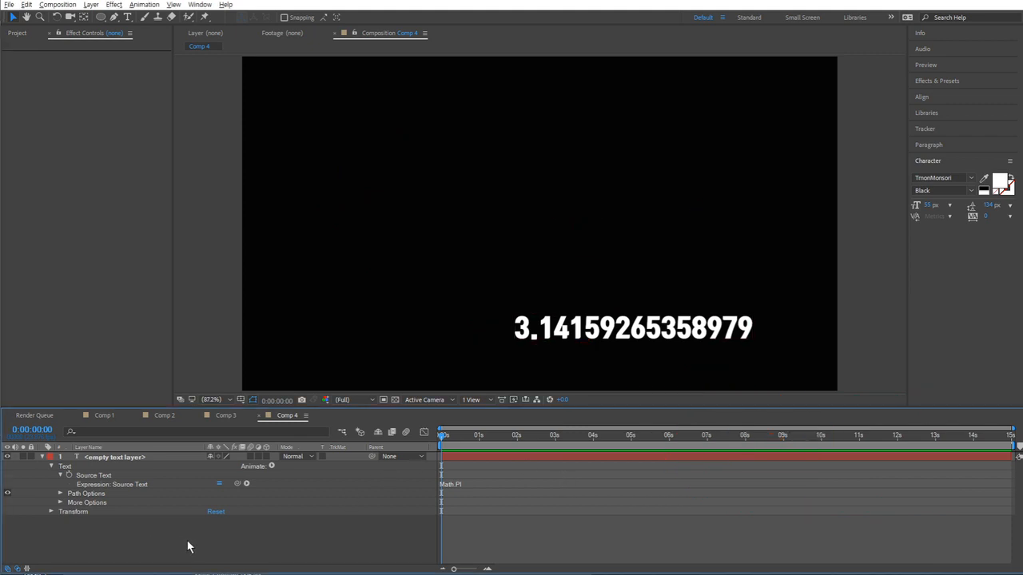
- Draw a circle shape layer about 347 px across, above and left of the pi text, and centre its anchor point on the circle
left_click(41, 457)
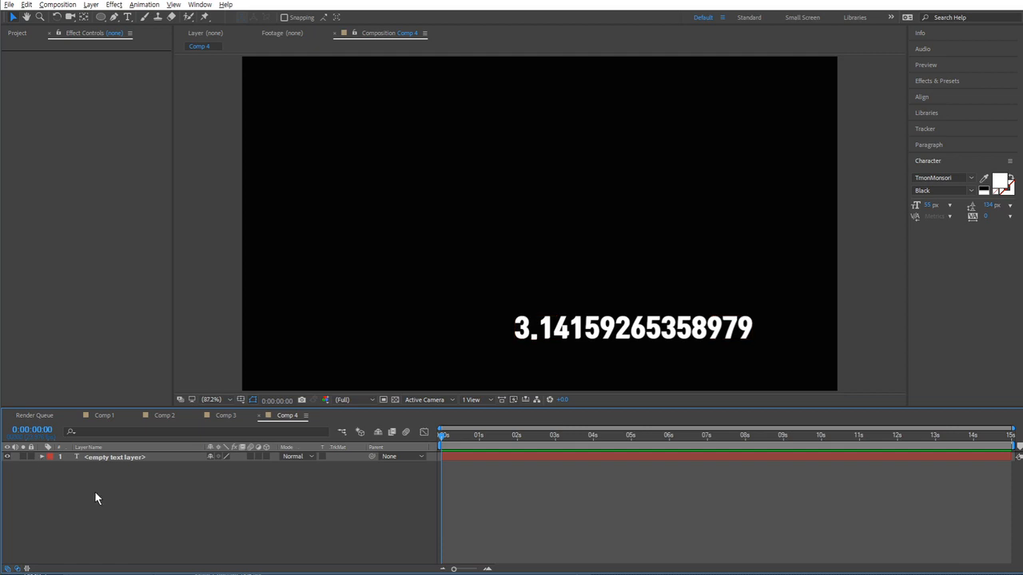
left_click(100, 17)
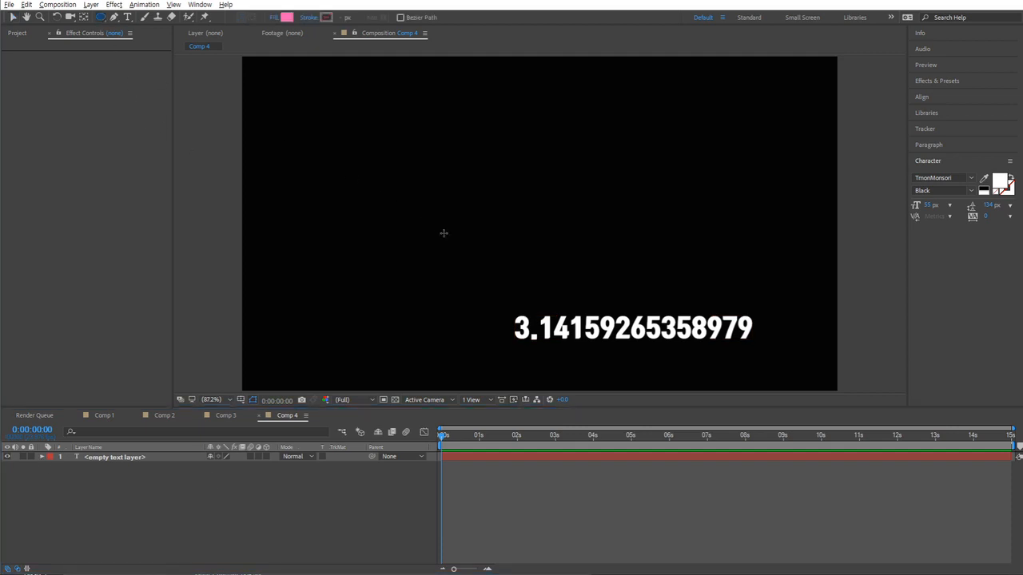
mouse_move(362, 140)
left_mouse_down()
mouse_move(520, 267)
mouse_move(520, 278)
left_mouse_up()
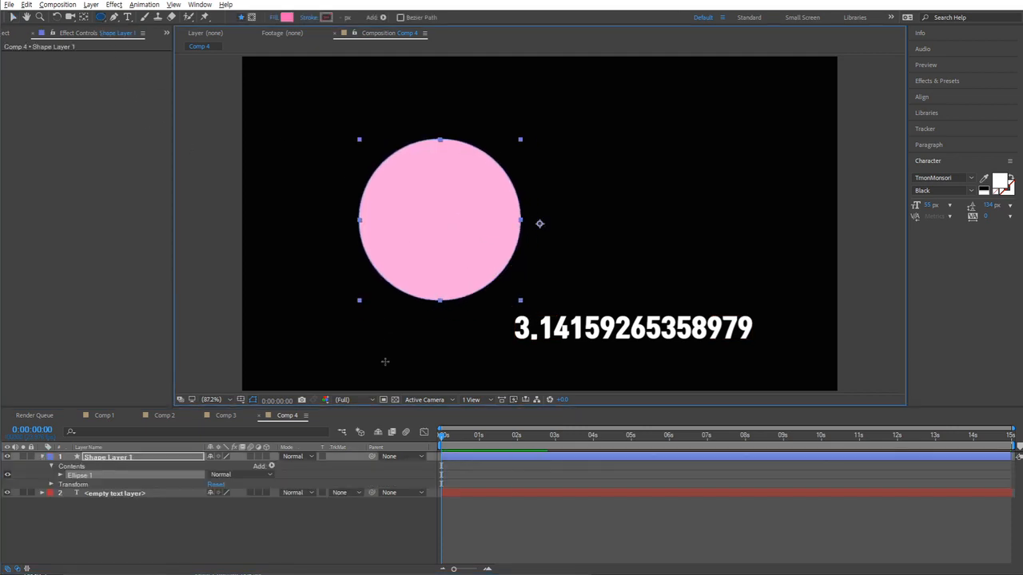
key("y")
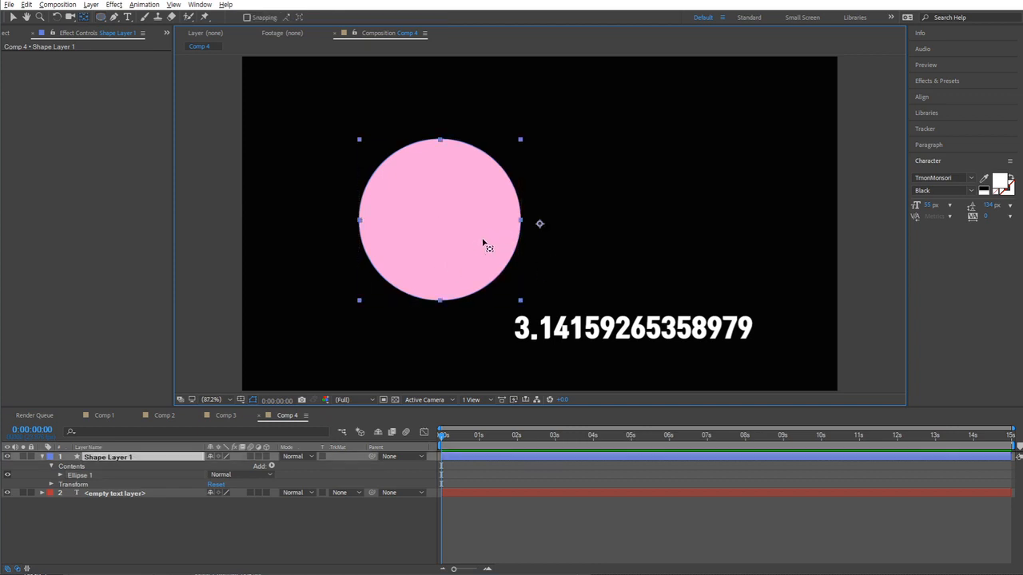
key("ctrl+alt+Home")
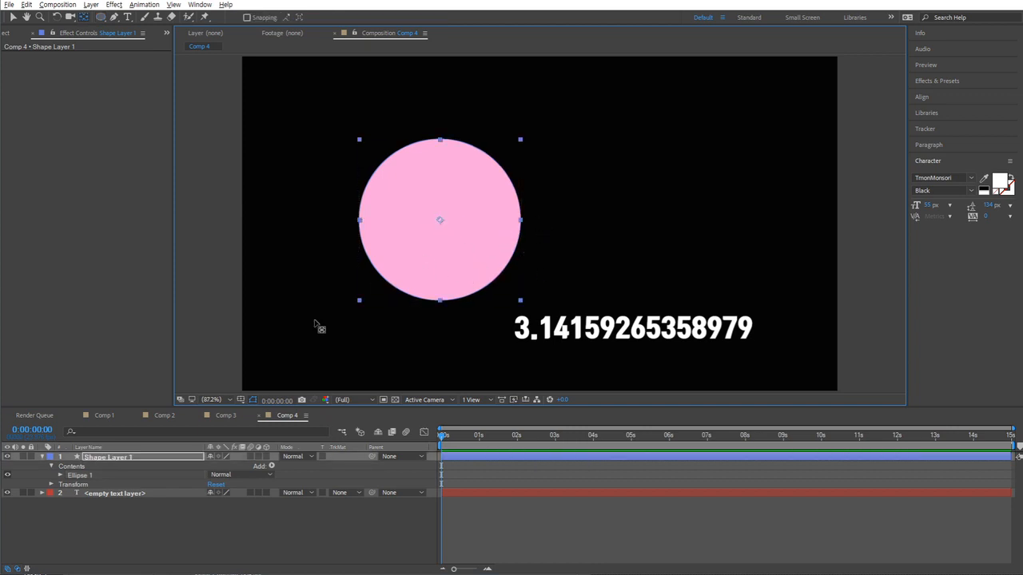
- Rename the circle's shape layer to wheel
left_click(117, 461)
key("Return")
type("c")
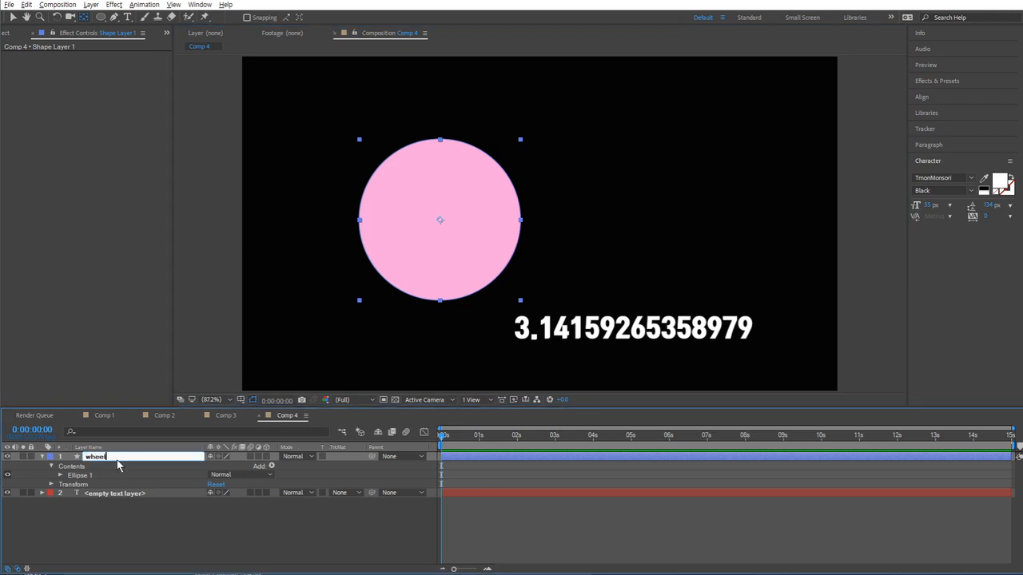
type("heel")
key("Return")
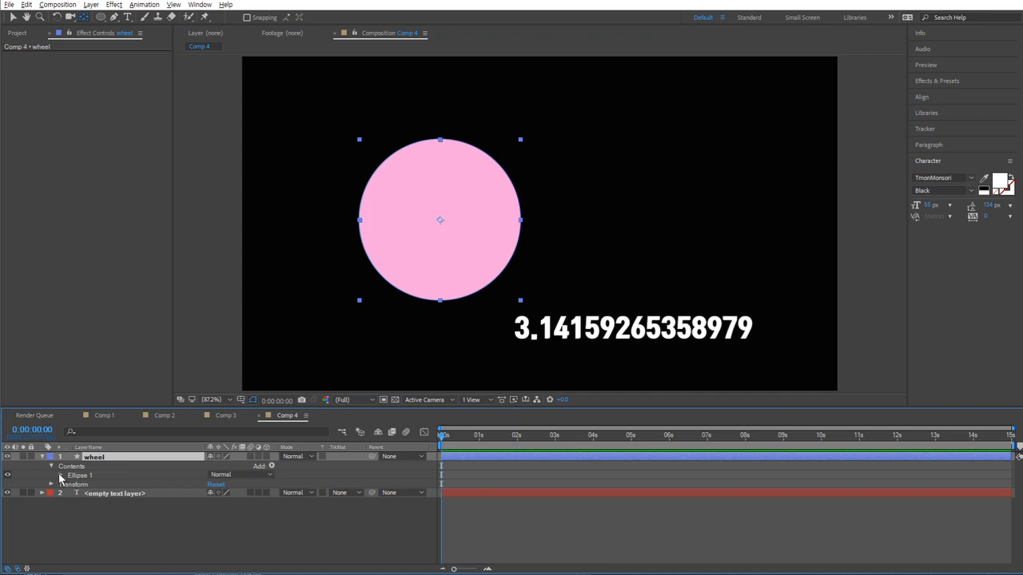
- Hide the wheel's fill, show its stroke, and set the stroke width to 22
left_click(60, 478)
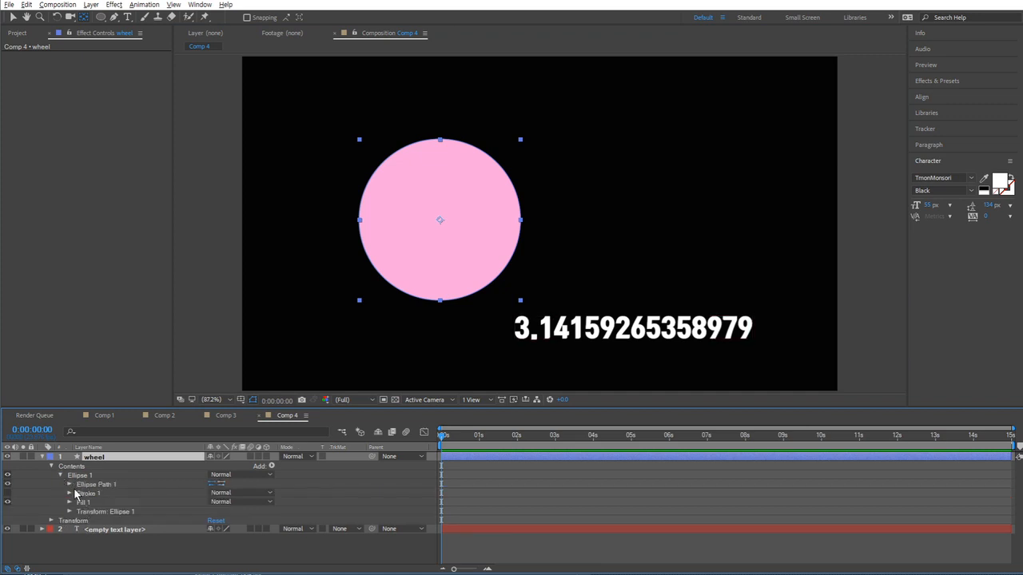
left_click(7, 502)
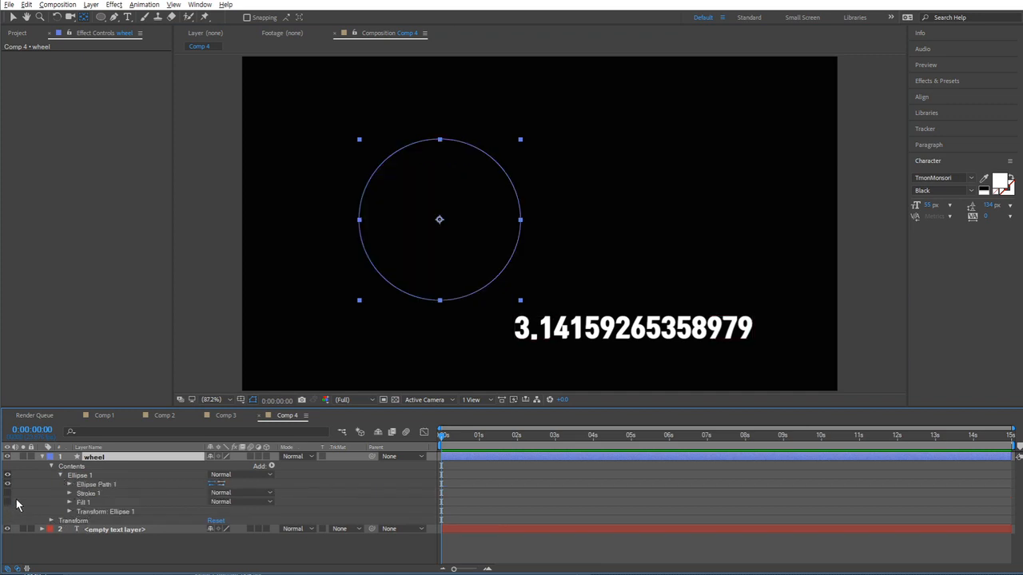
left_click(69, 493)
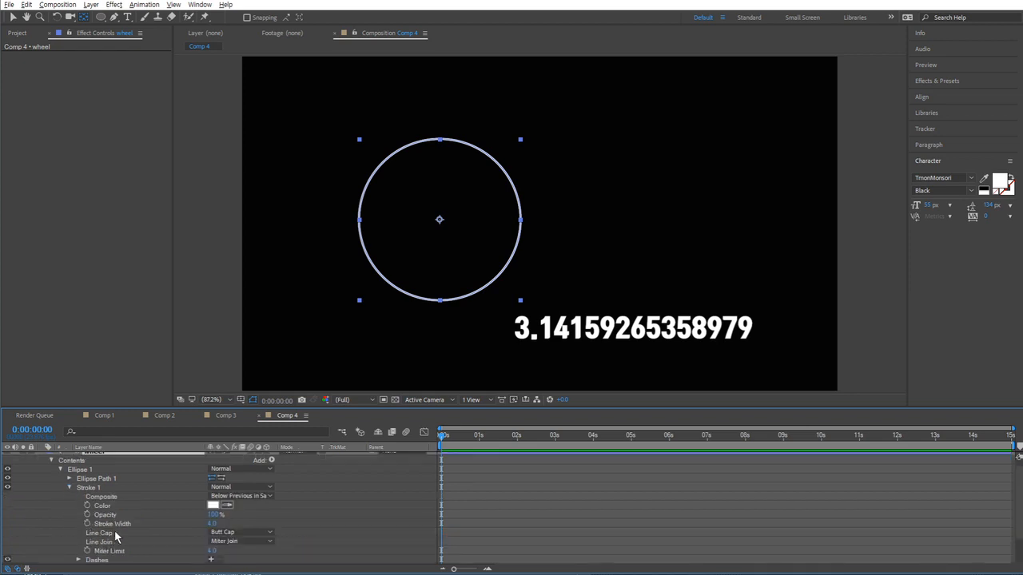
left_click_drag(212, 524, 222, 525)
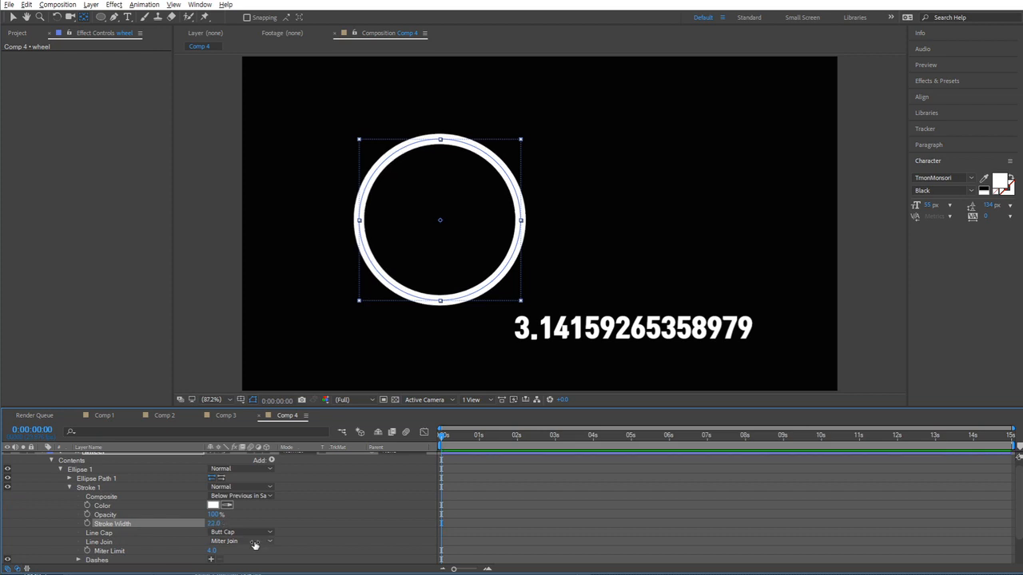
- Add dashes to the wheel's stroke and set the dash length to 25
left_click(211, 561)
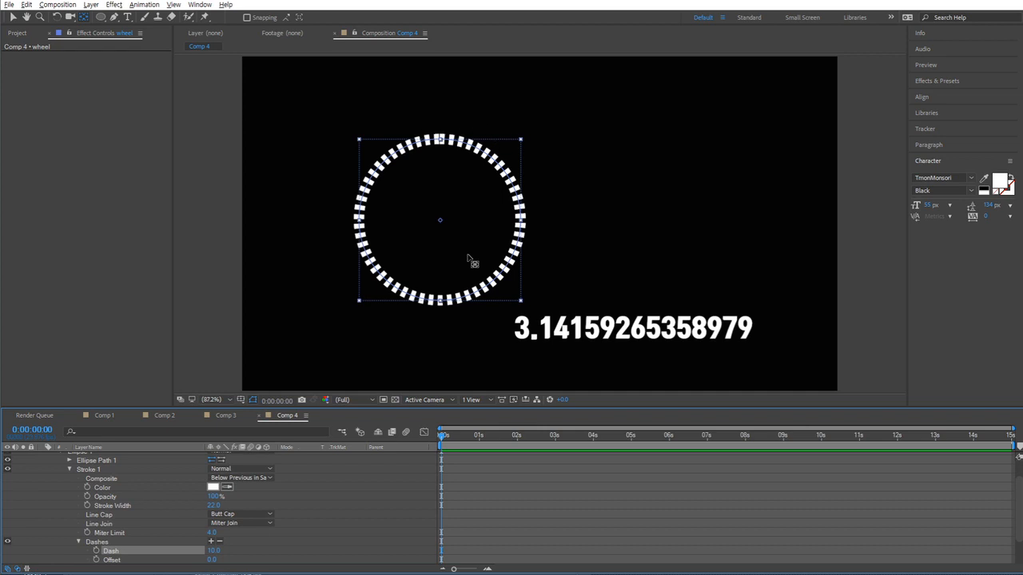
scroll(264, 522, "down", 2)
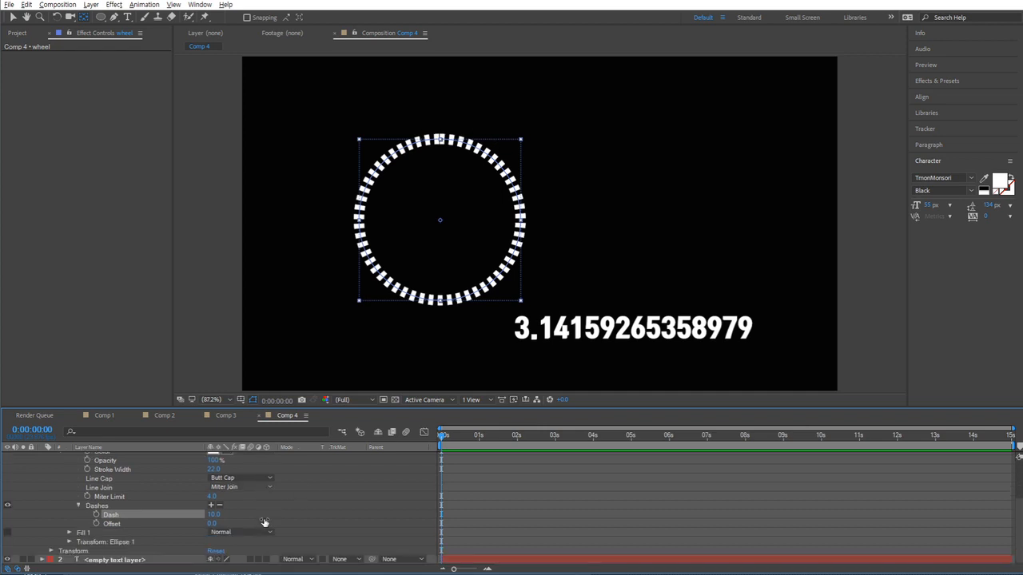
mouse_move(221, 515)
left_mouse_down()
mouse_move(250, 515)
mouse_move(232, 515)
left_mouse_up()
left_click(215, 515)
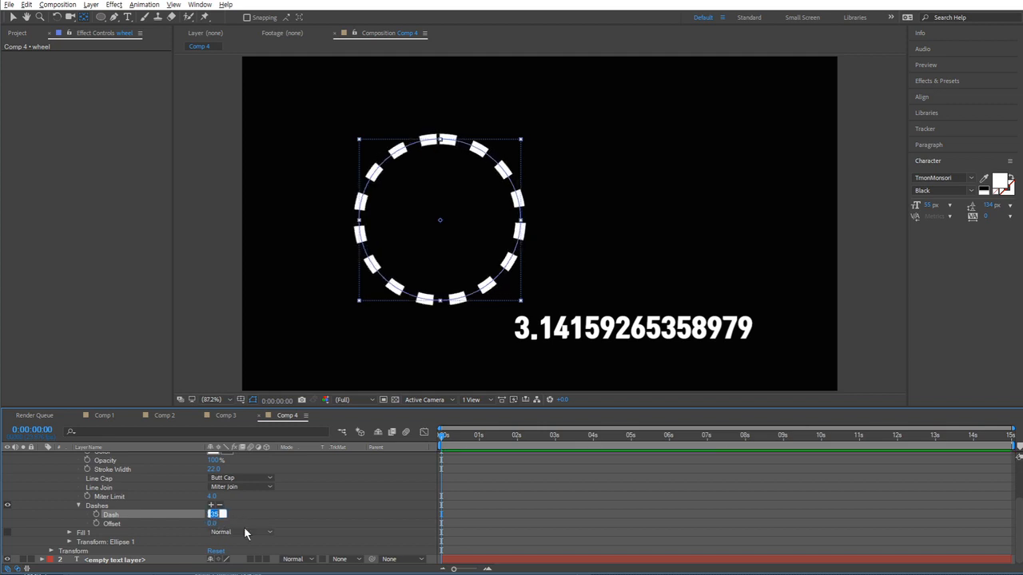
type("25")
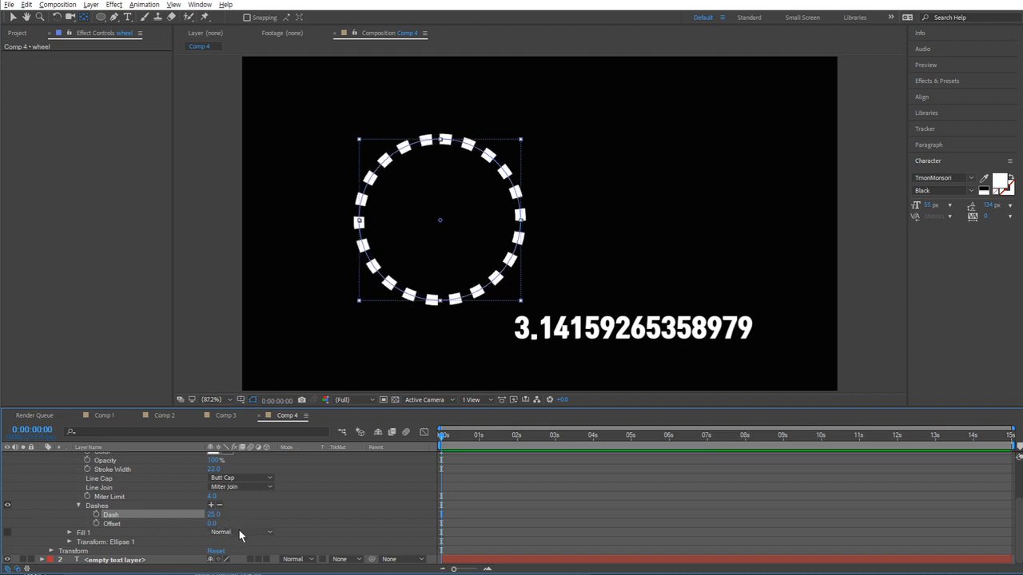
- Set the size of the wheel's ellipse path to 200 by 200
scroll(250, 518, "up", 3)
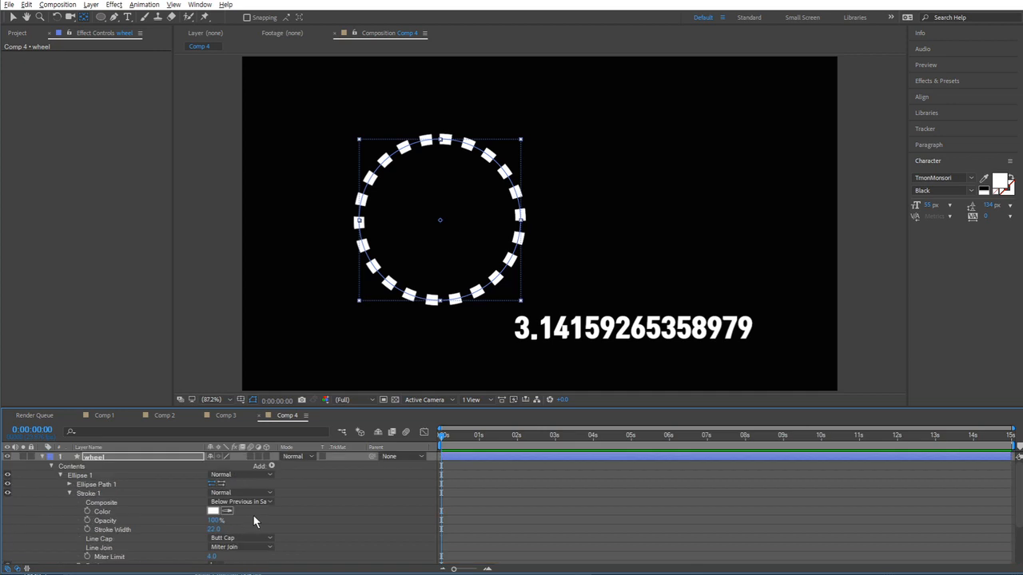
left_click(68, 485)
left_click(127, 494)
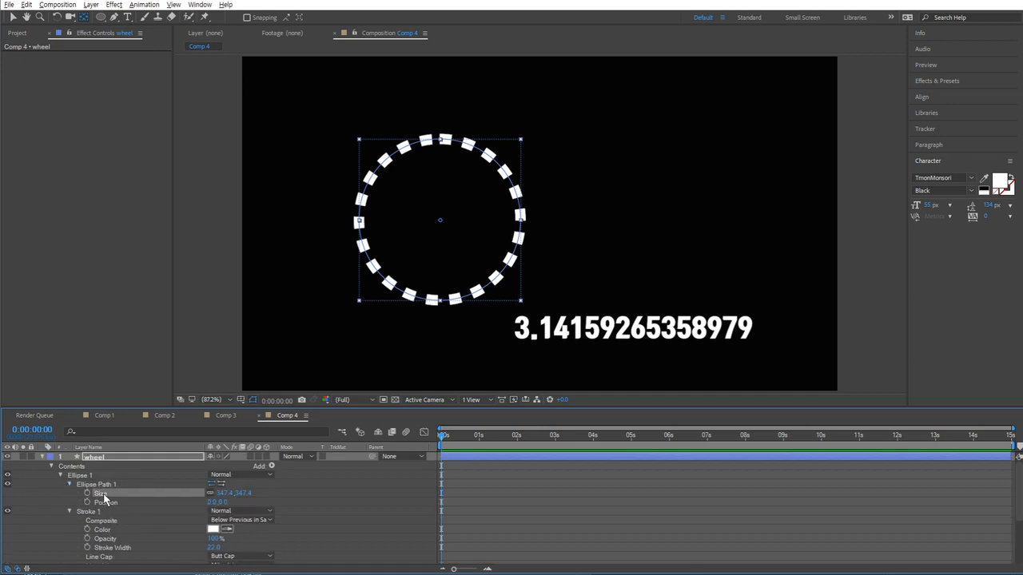
left_click(230, 493)
type("200")
key("Return")
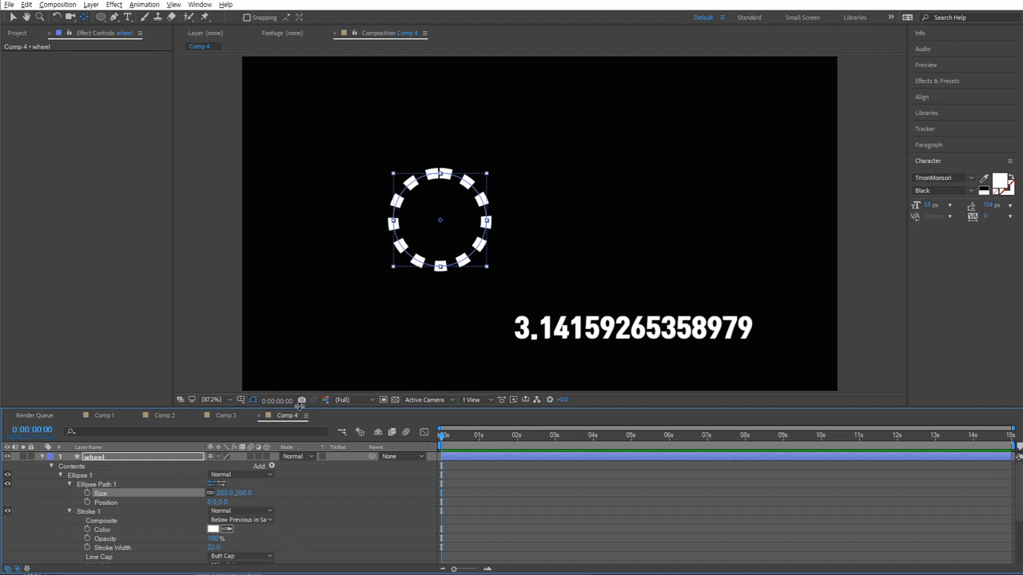
- Try rotating the wheel layer by about 33 degrees, and undo the rotation
left_click_drag(301, 408, 300, 328)
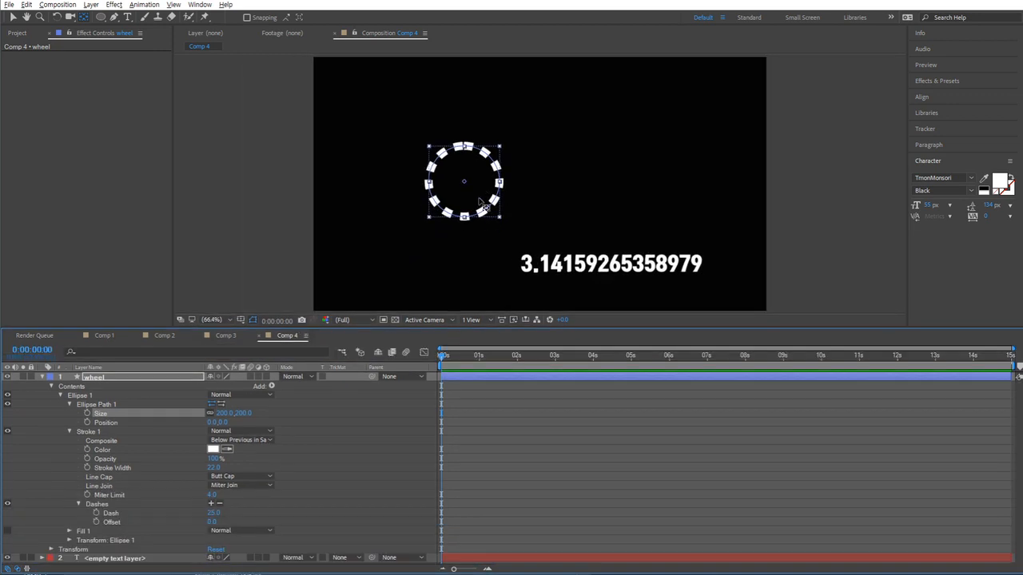
left_click(50, 550)
scroll(257, 494, "down", 1)
left_click(97, 542)
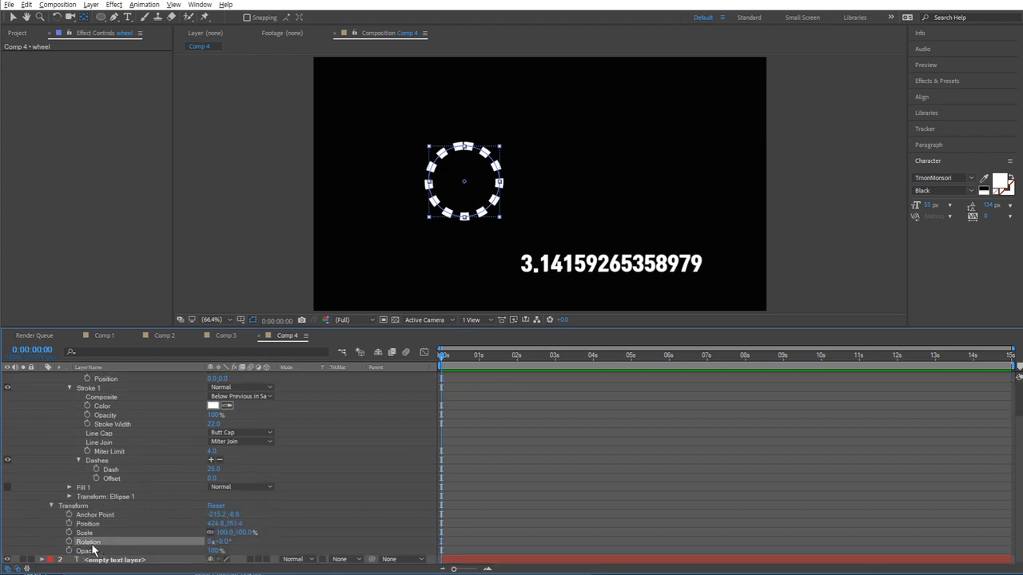
left_click_drag(221, 542, 243, 546)
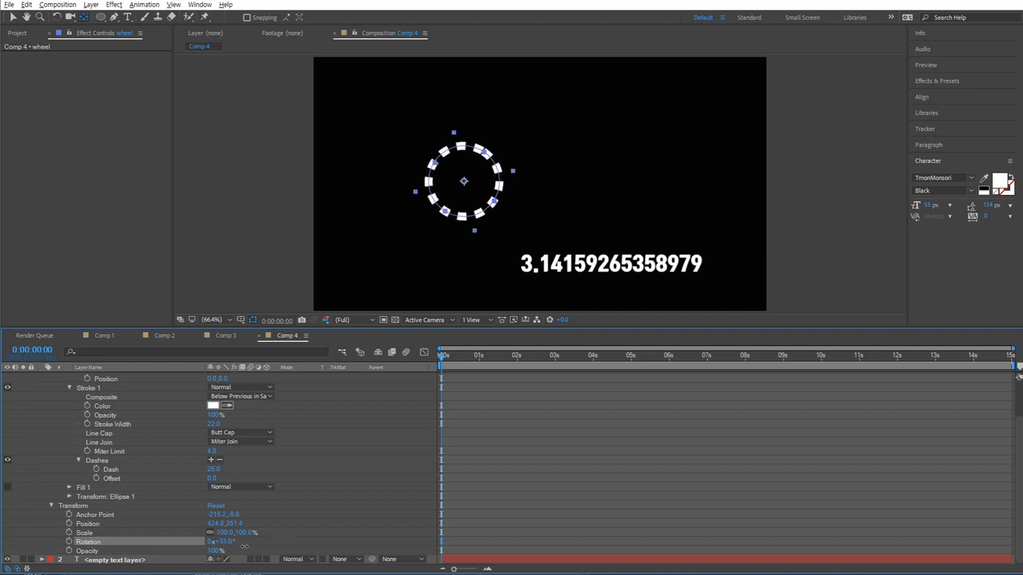
key("ctrl+z")
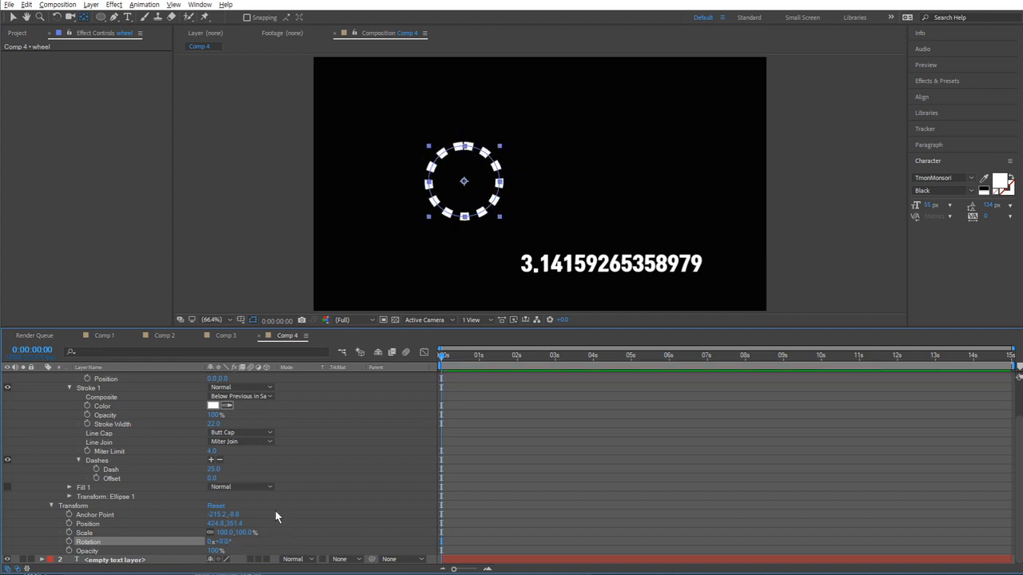
- Add an expression to the wheel layer's Position with the line x_pos = transform.rotation driving the horizontal value, and apply it
left_click(68, 523, "alt")
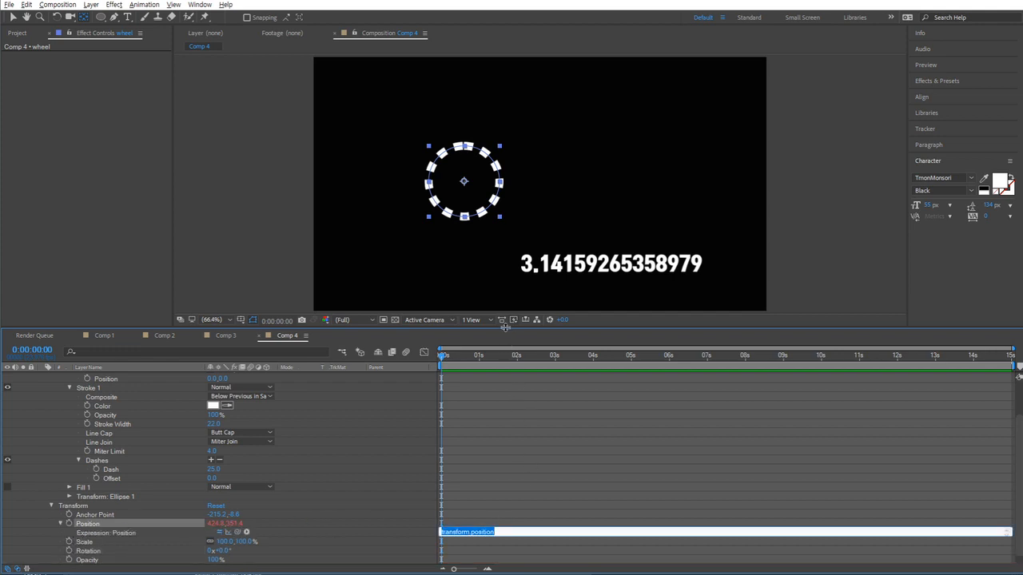
left_click(441, 532)
key("ctrl+a")
key("BackSpace")
left_click_drag(237, 532, 86, 553)
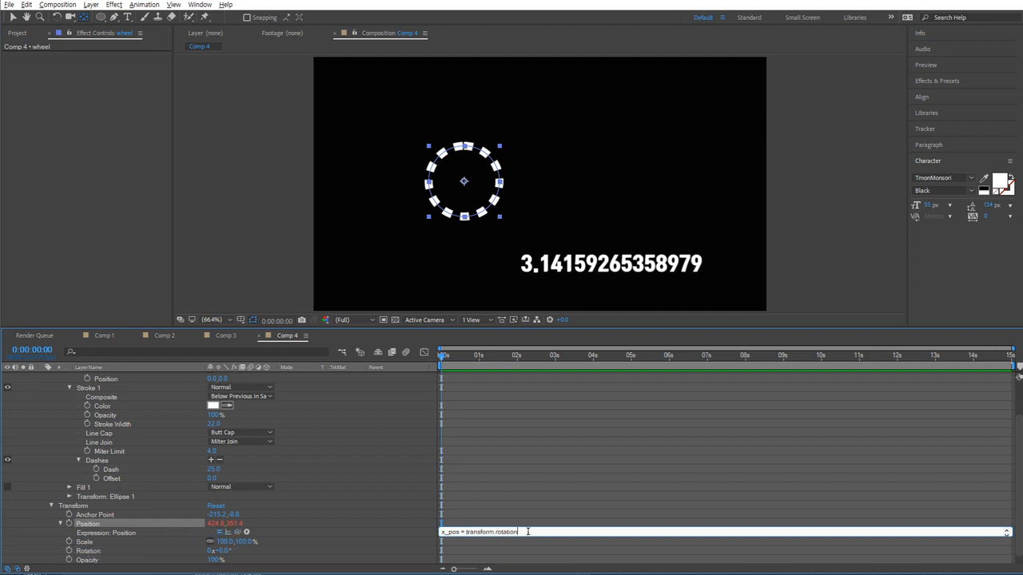
key("ctrl+a")
key("BackSpace")
key("Up")
left_click(413, 527)
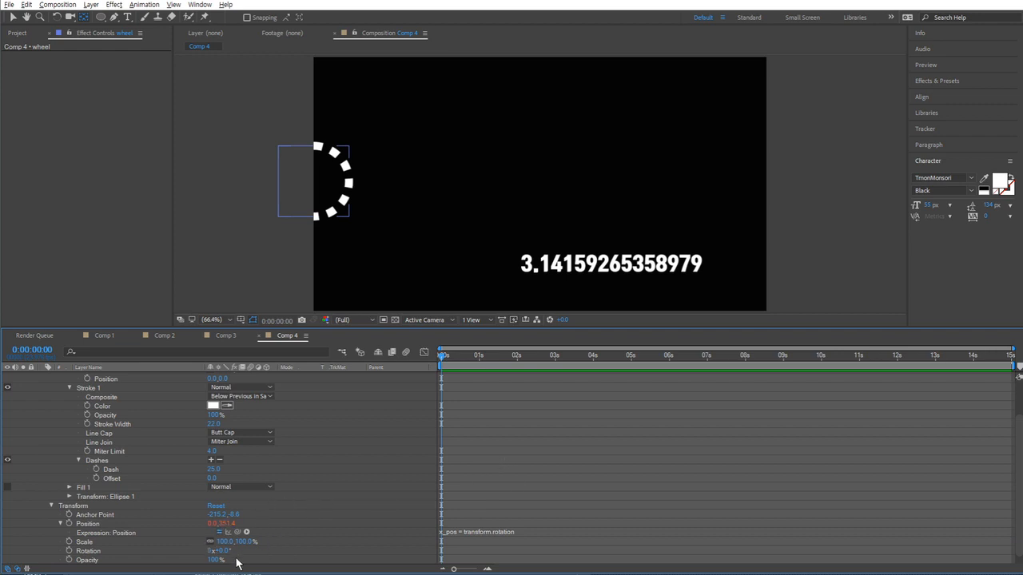
- Rotate the wheel layer to about 149 degrees to test how its horizontal position follows the rotation
left_click_drag(226, 551, 304, 552)
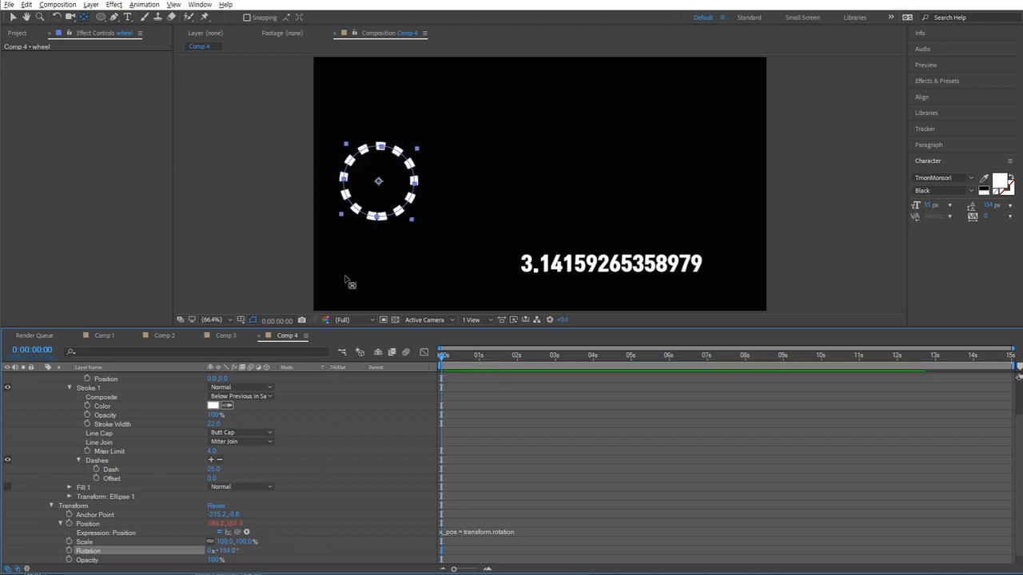
mouse_move(233, 552)
left_mouse_down()
mouse_move(333, 558)
mouse_move(217, 553)
left_mouse_up()
scroll(316, 477, "up", 2)
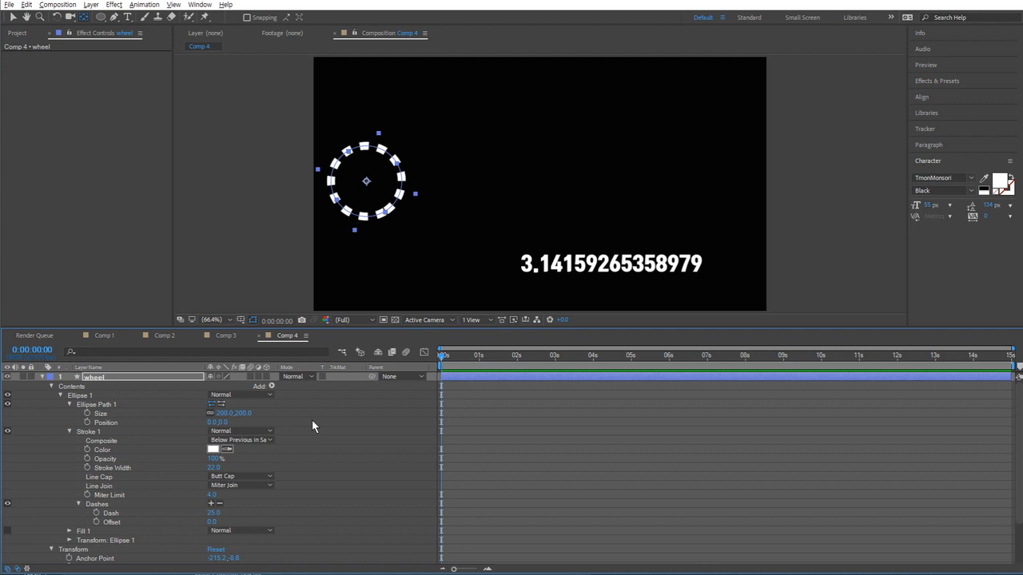
scroll(240, 416, "down", 3)
scroll(169, 426, "up", 3)
- Collapse the wheel layer and change the text layer's Source Text expression to 2 * Math.PI * 100
left_click(59, 376)
left_click(167, 425)
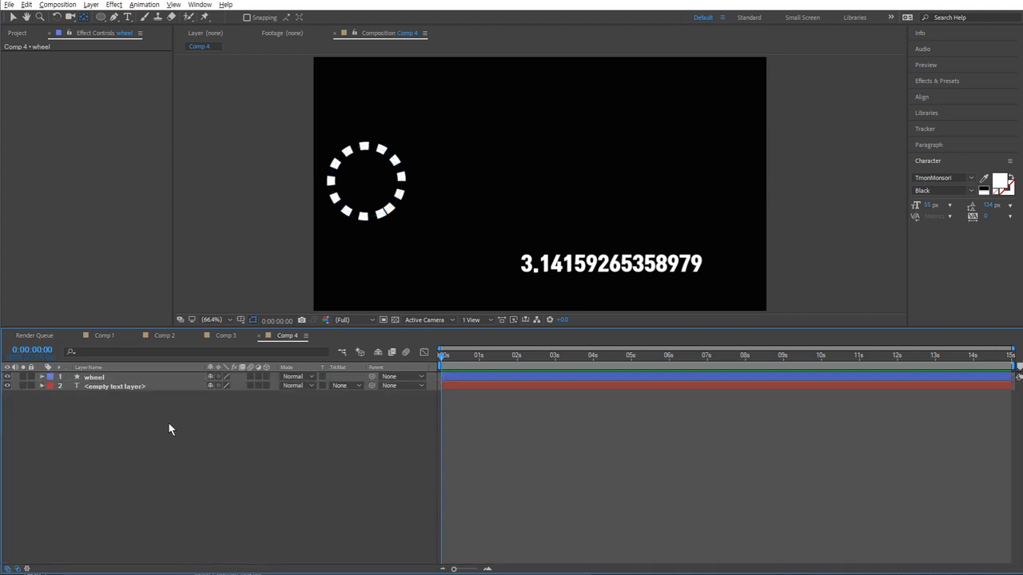
left_click(130, 387)
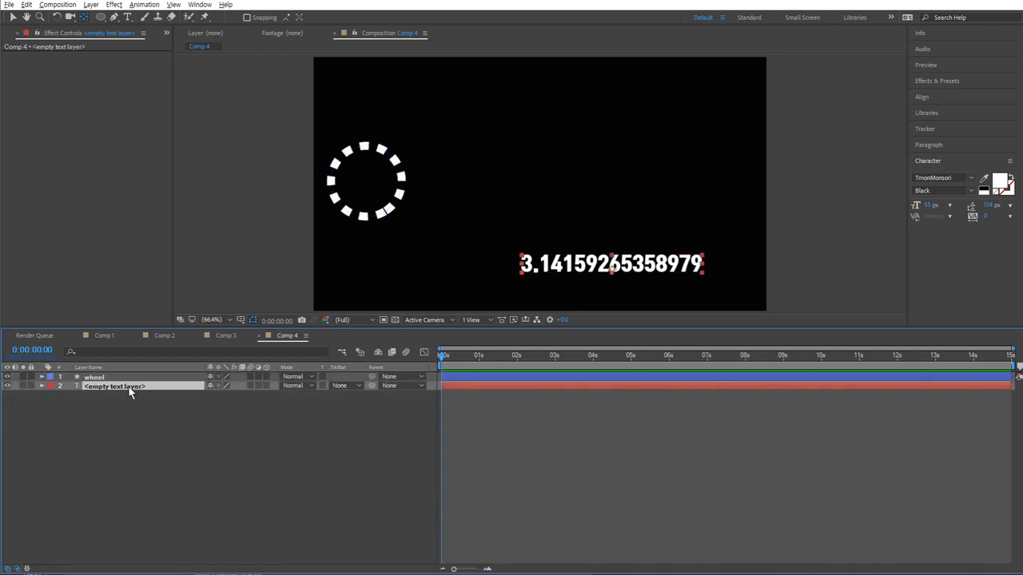
left_click(41, 387)
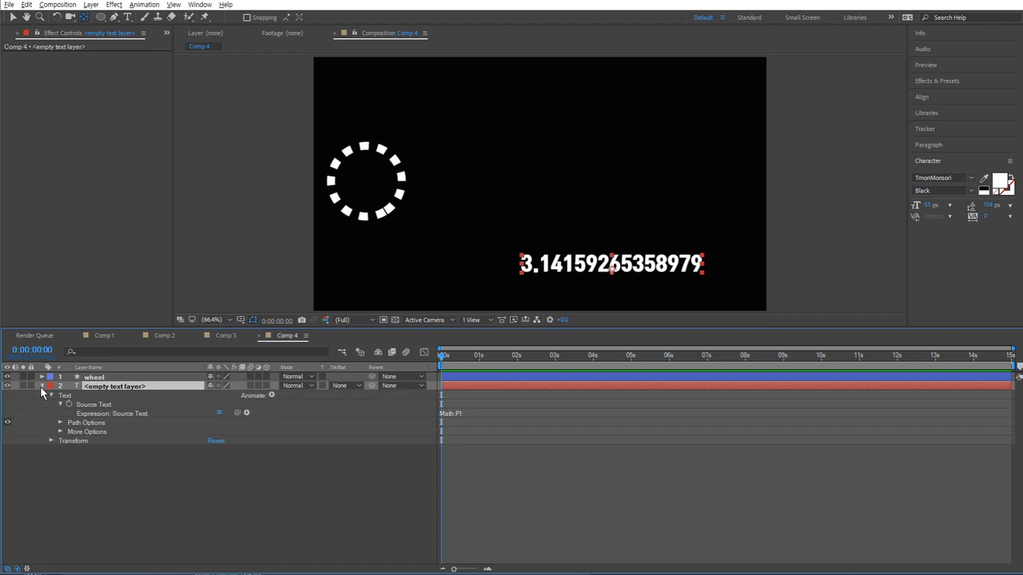
left_click(479, 413)
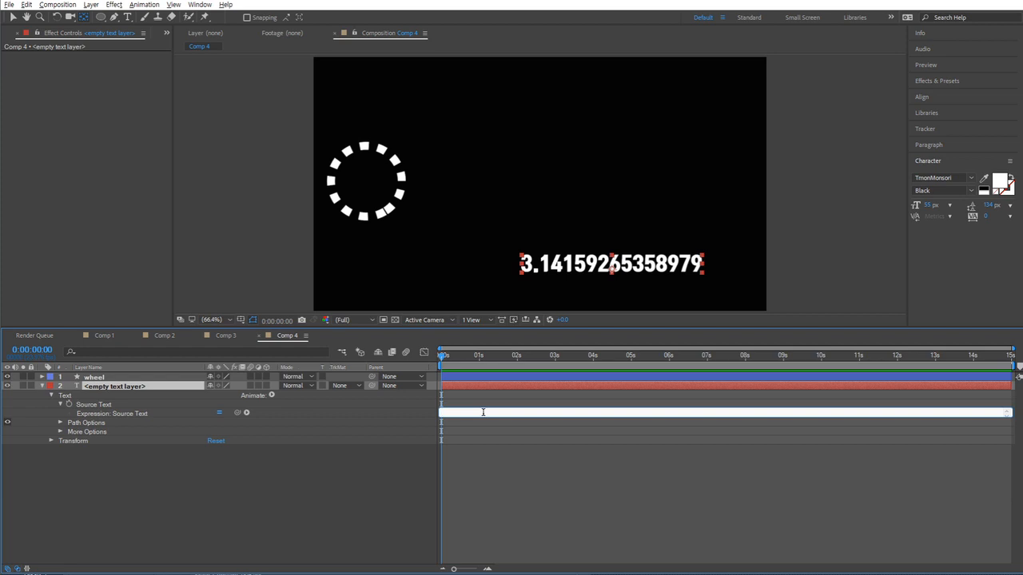
type("2 * Math.PI * 100")
left_click(359, 496)
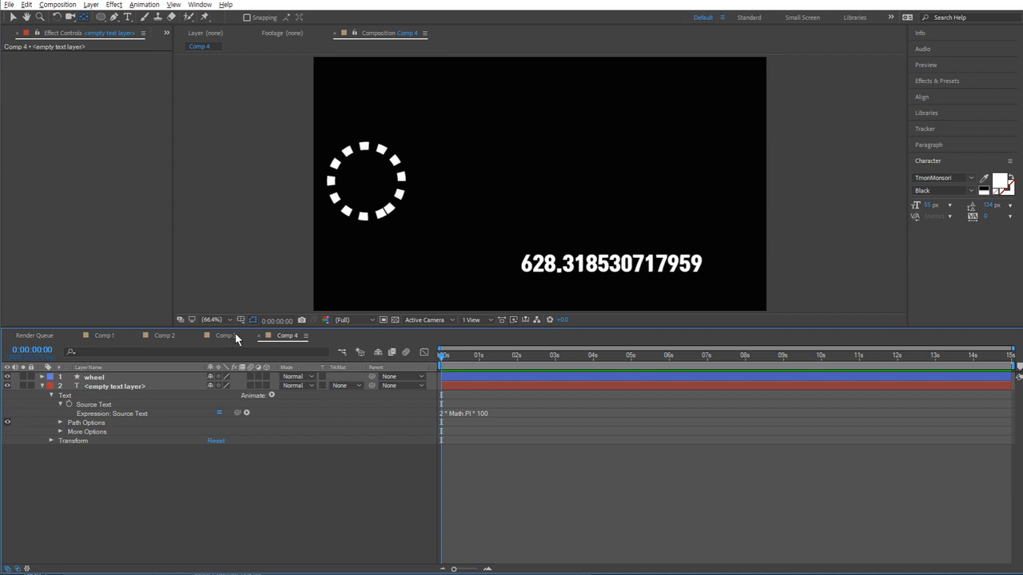
- Set the wheel layer's Rotation to 360 degrees
left_click(41, 377)
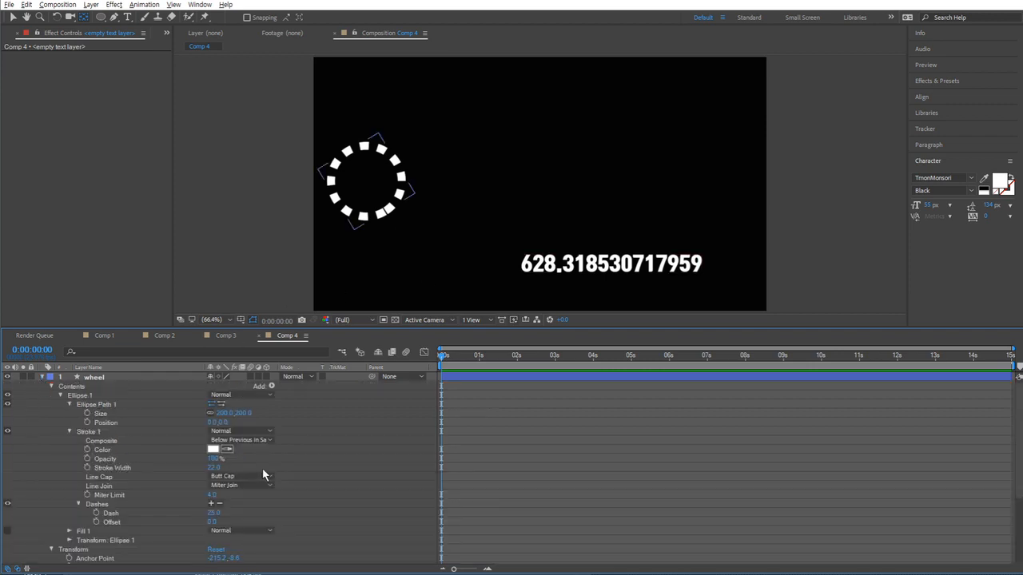
scroll(261, 469, "down", 3)
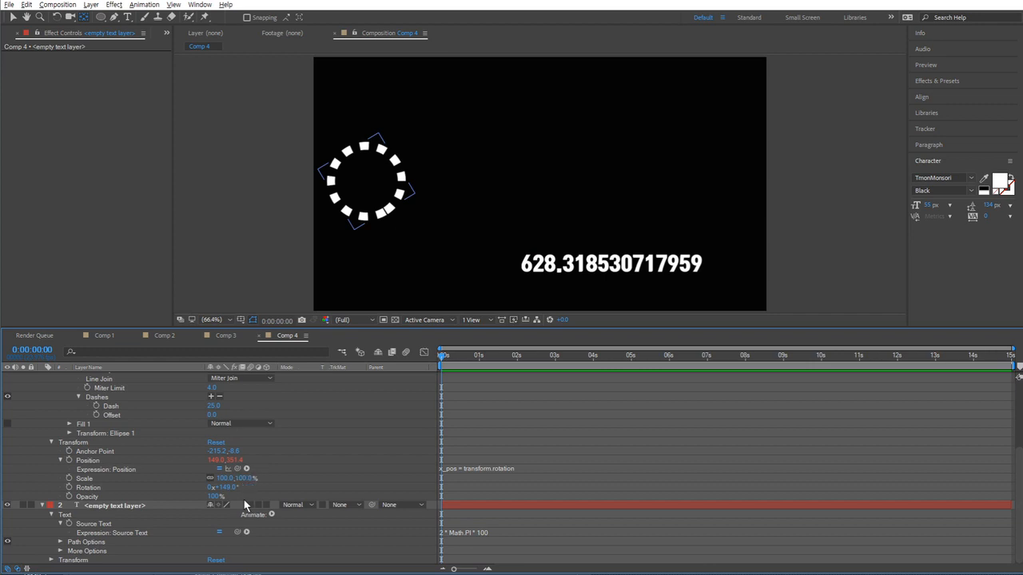
left_click(226, 487)
type("360")
key("Return")
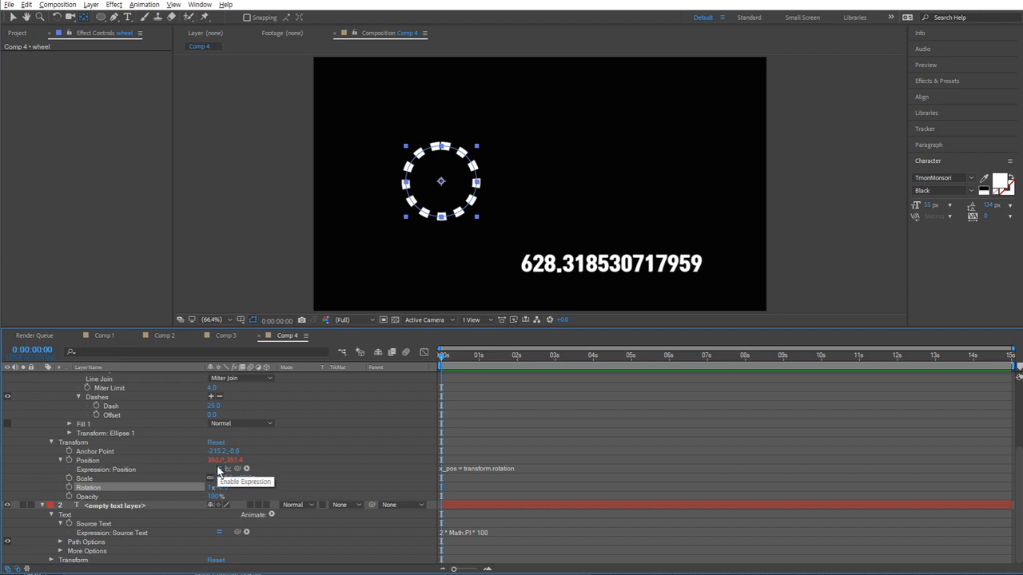
left_click(276, 469)
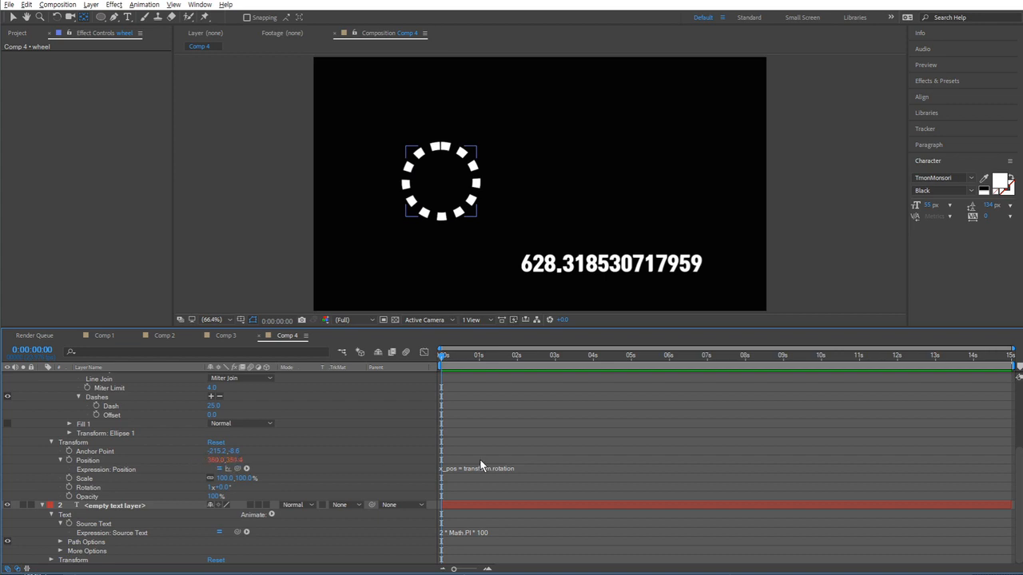
- Enlarge the editing field of the wheel's Position expression to make room for more lines
left_click(499, 481)
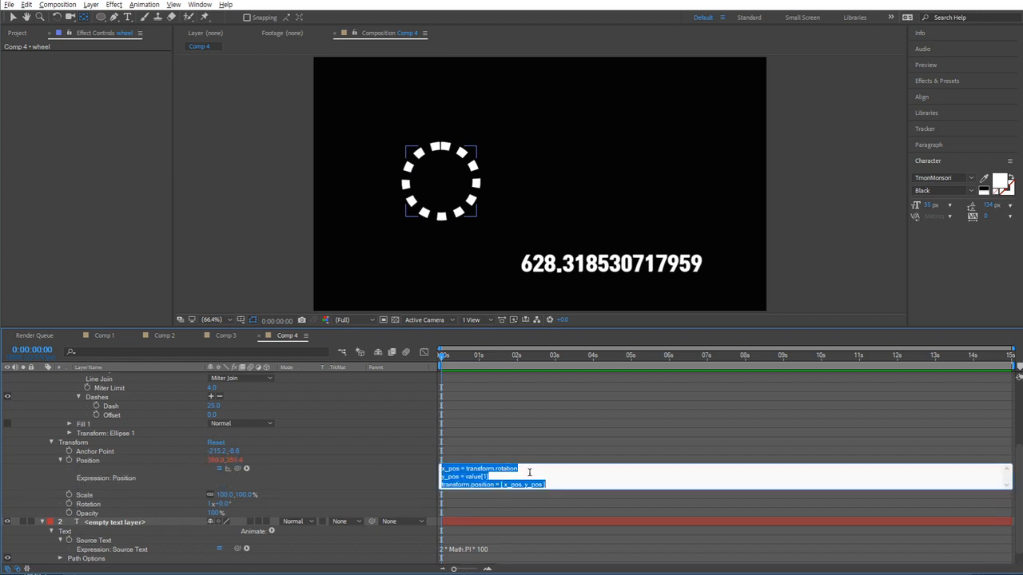
left_click(530, 479)
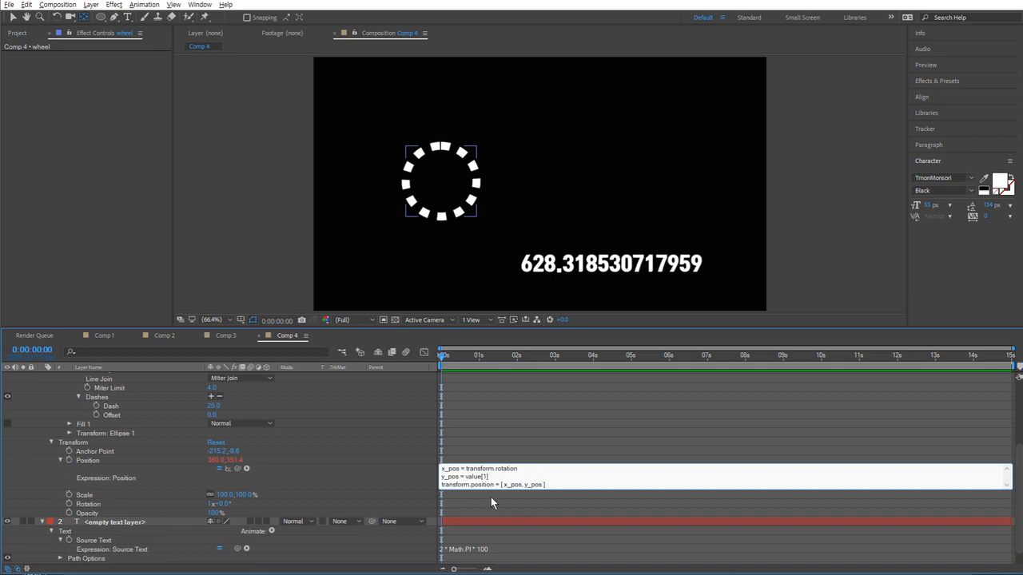
left_click_drag(440, 489, 440, 519)
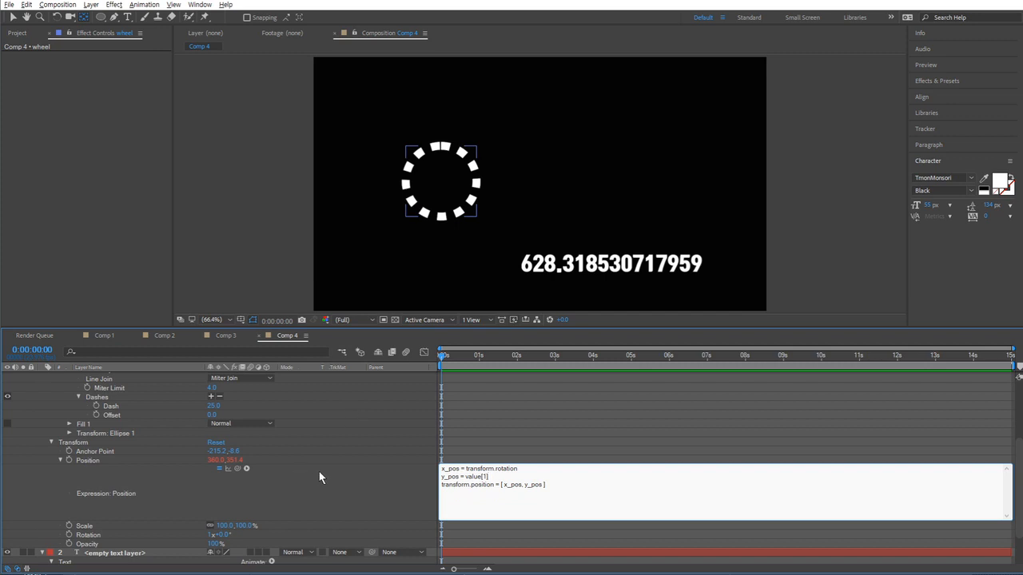
scroll(318, 472, "up", 3)
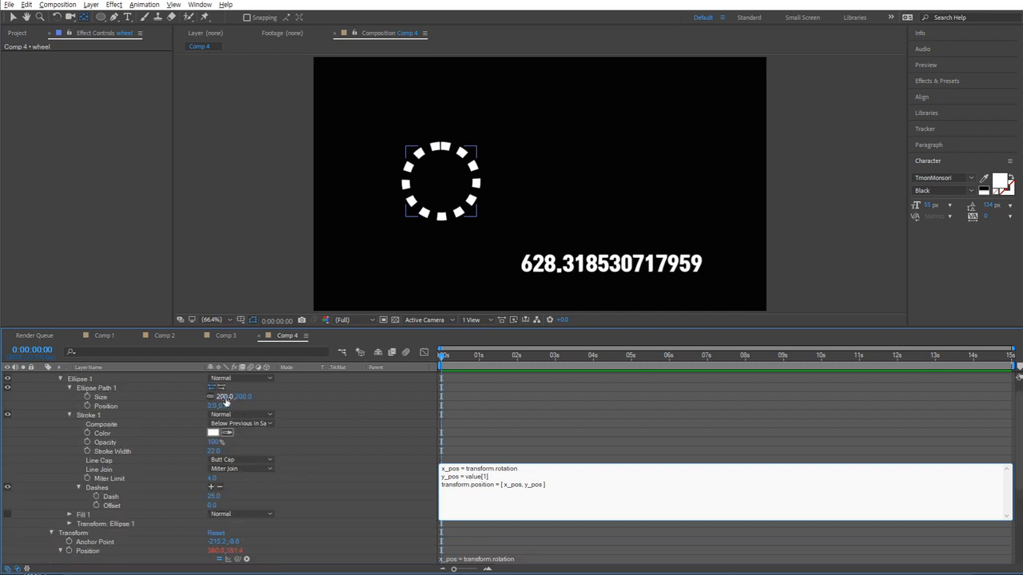
scroll(355, 441, "down", 3)
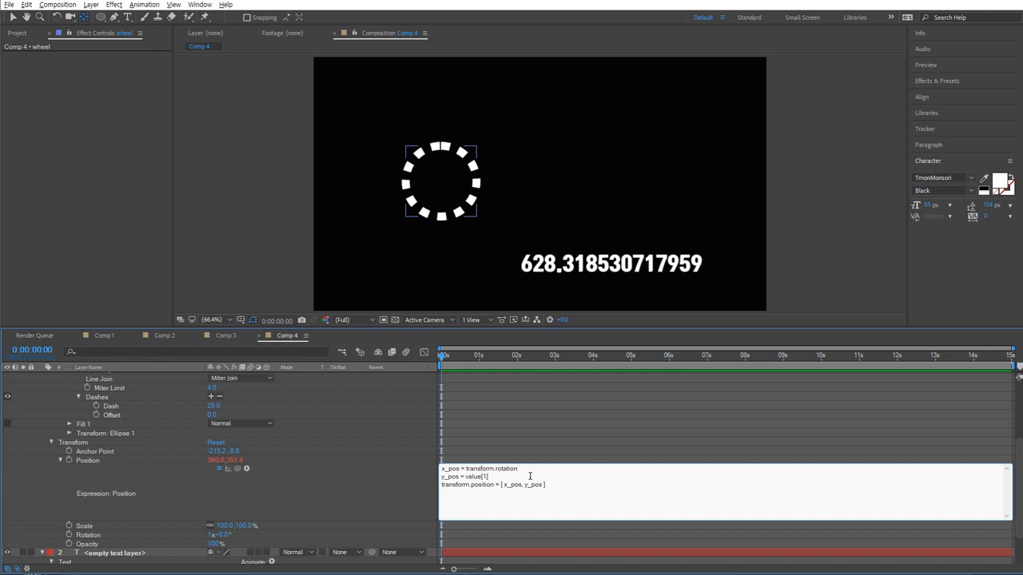
- Replace the x_pos and y_pos lines with a variable r linked to the Ellipse Path 1 size and divided by 2
left_click_drag(505, 479, 412, 456)
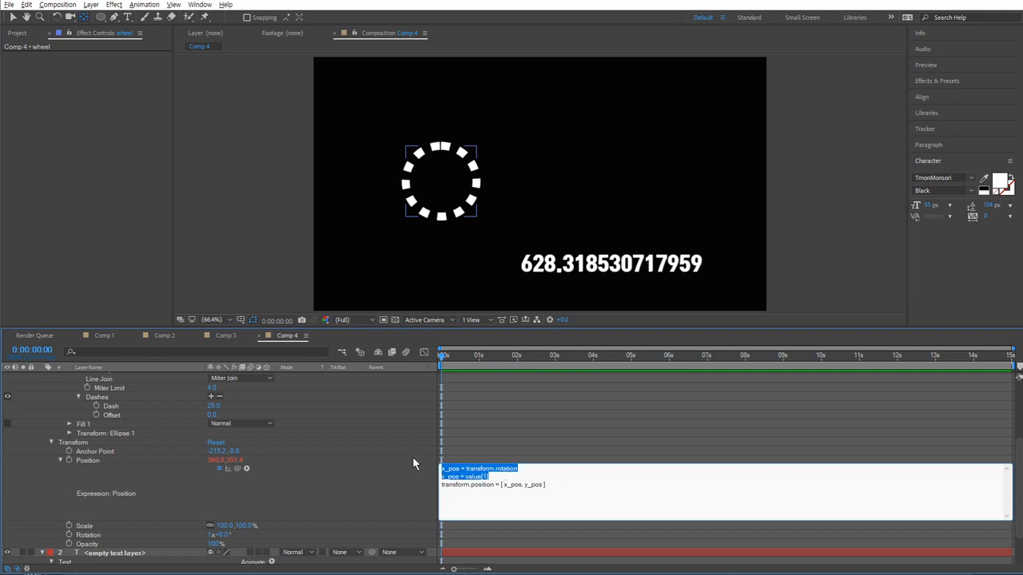
key("BackSpace")
type("r")
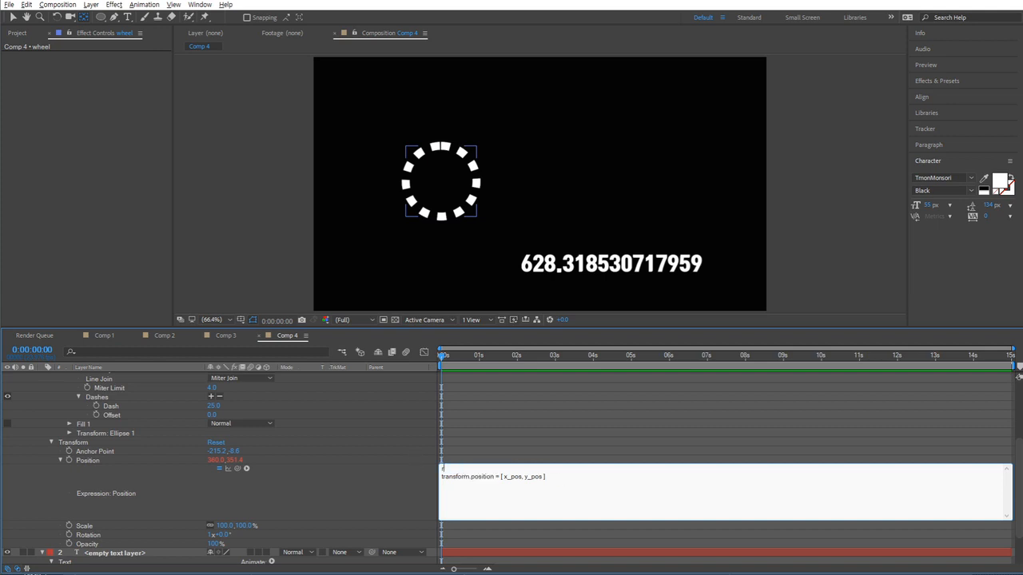
type(" =")
scroll(251, 484, "up", 3)
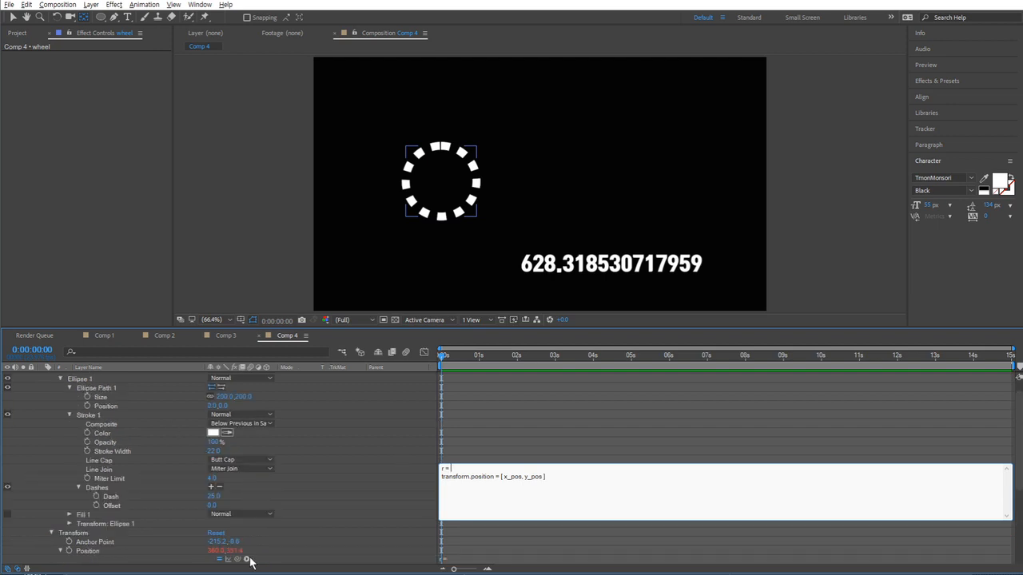
left_click_drag(238, 559, 110, 400)
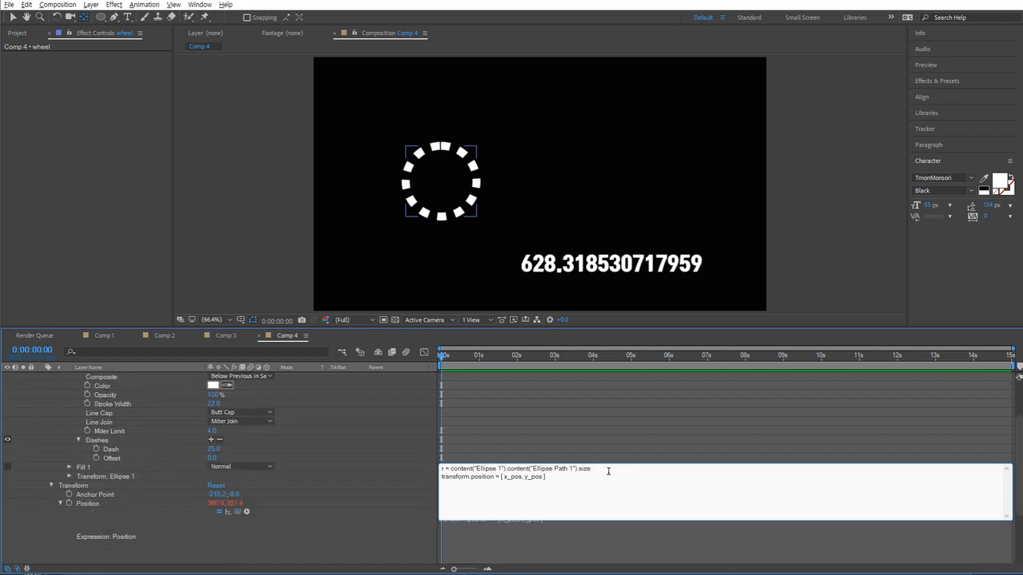
left_click(608, 472)
type("/2")
- Add the circumference line cl = 2 * Math.PI * r below the r line in the wheel's Position expression
key("Return")
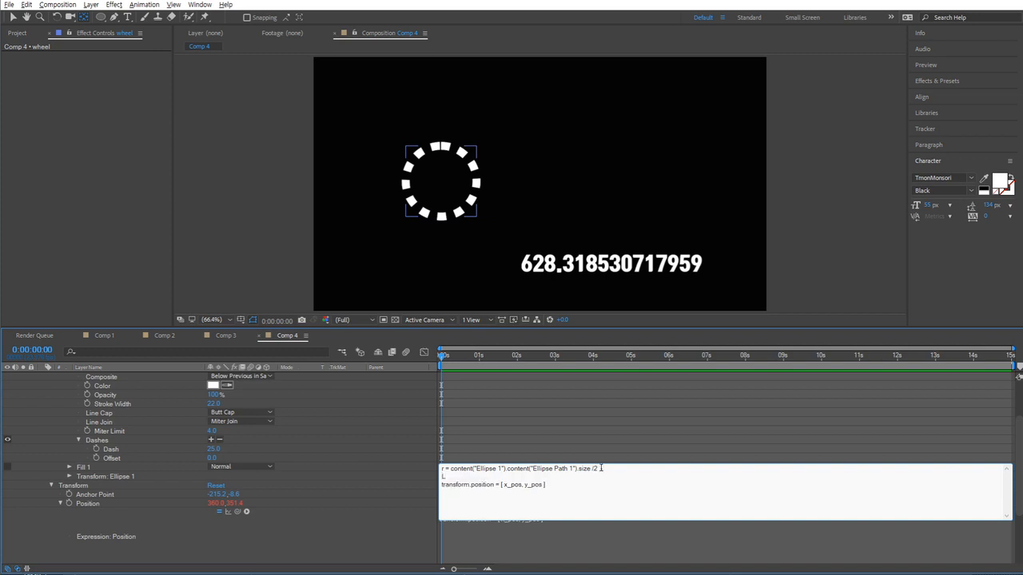
type("ci = r")
key("BackSpace")
type("2 * Math.")
key("BackSpace")
type(".PI * r")
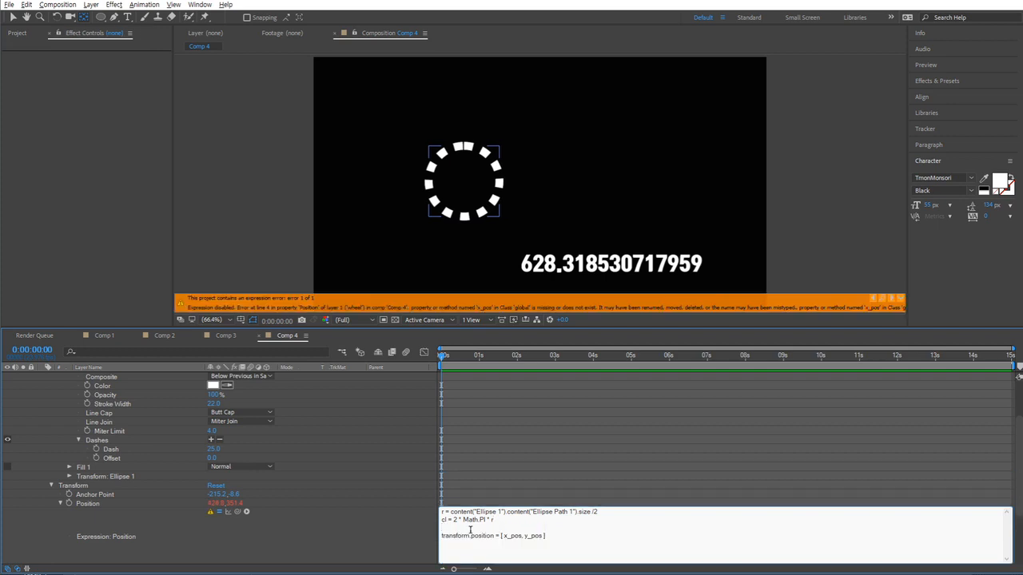
- Add an angle variable linked to the wheel's Rotation, giving angle = transform.rotation, followed by a blank line
key("Return")
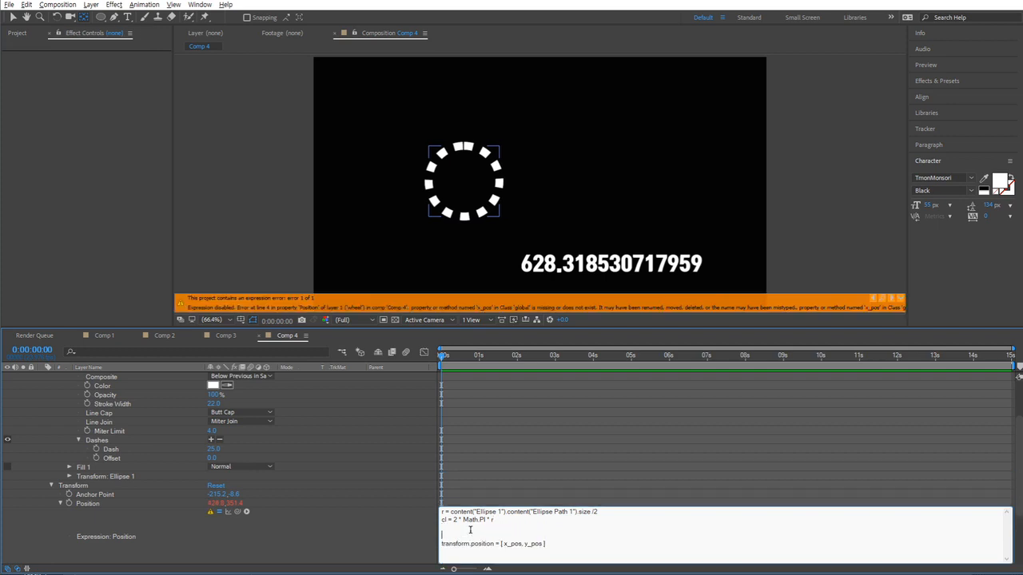
key("BackSpace")
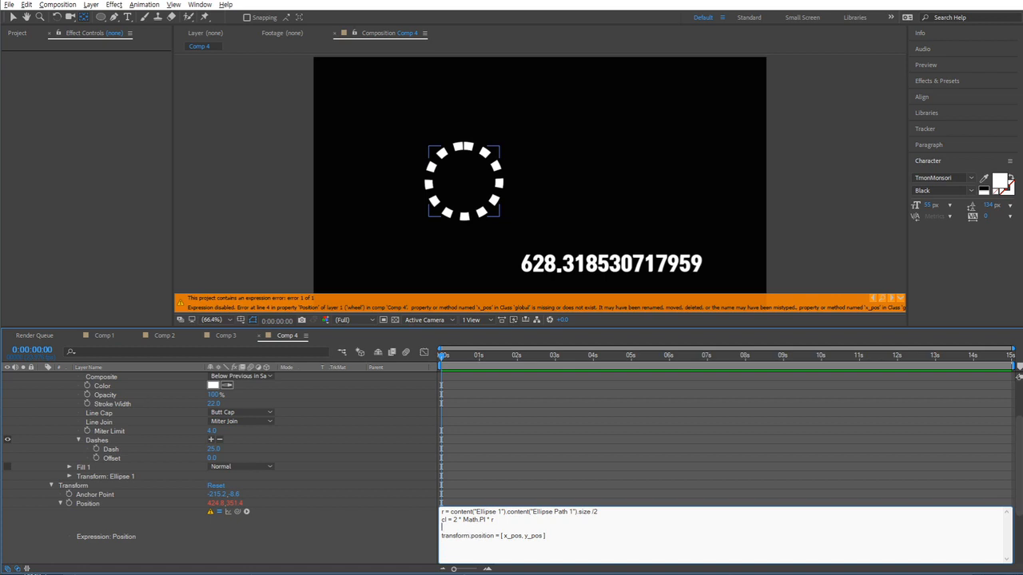
type("angle =")
scroll(350, 498, "down", 3)
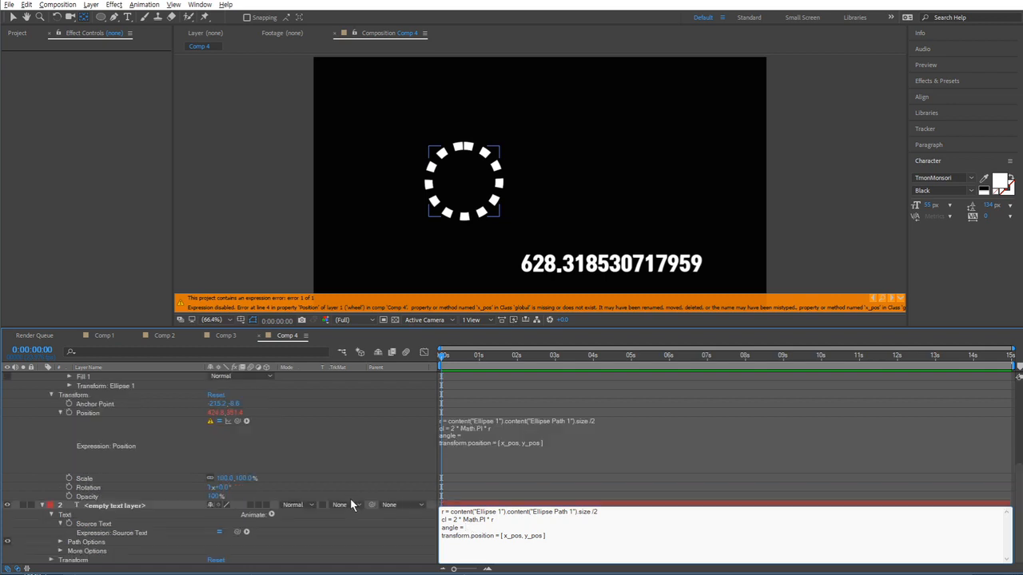
left_click_drag(238, 421, 98, 488)
left_click(528, 436)
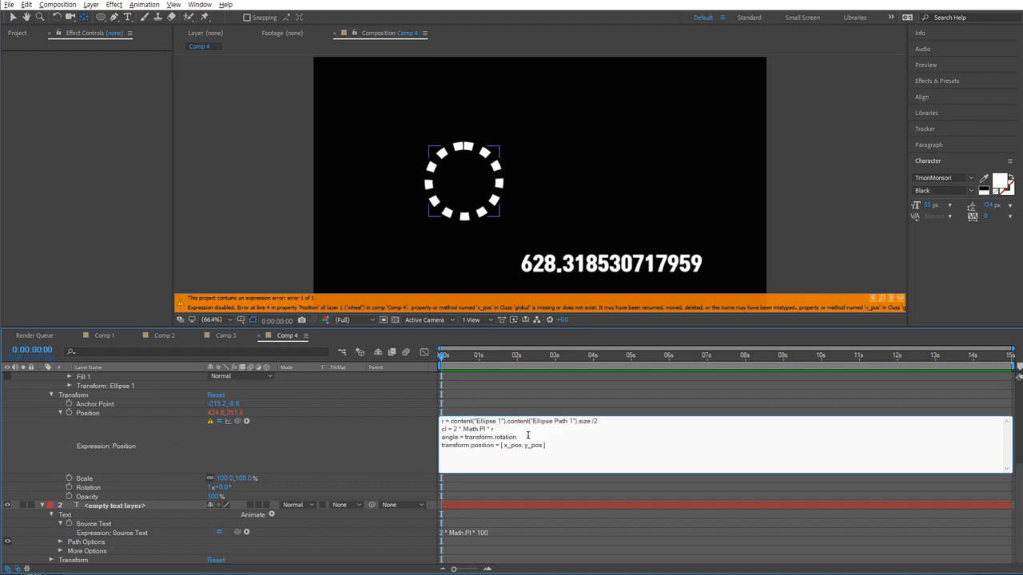
key("Return")
key("Return")
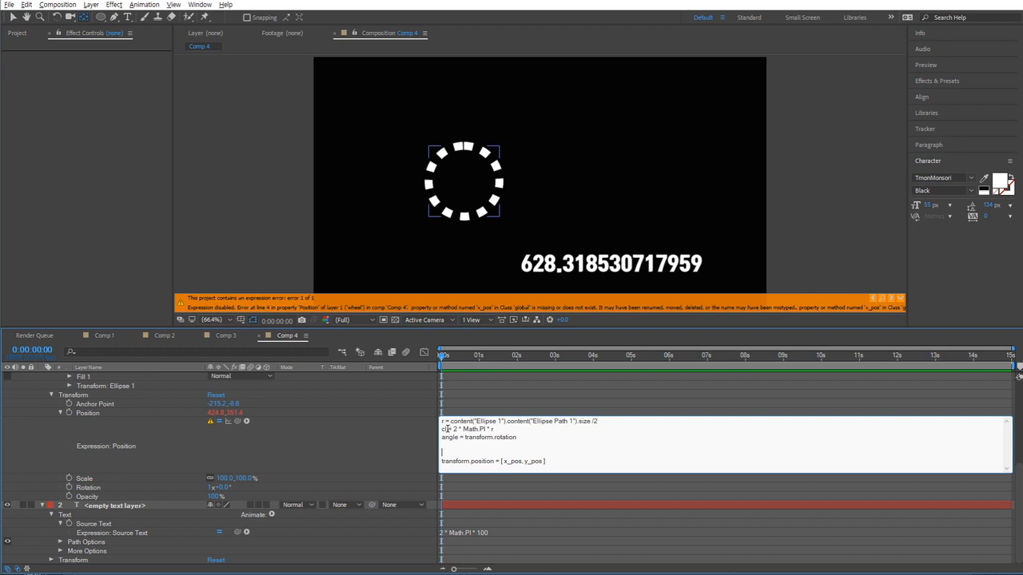
- Add the line x_pos = ( angle / 360 ) * cl to the wheel's Position expression
left_click_drag(446, 429, 439, 431)
left_click(466, 449)
type("x_pos = angle / 360 )")
left_click(466, 452)
type("(")
key("End")
type("* cl")
- Add the line y_pos = value[1] above the transform.position line and apply the expression
key("Return")
type("y")
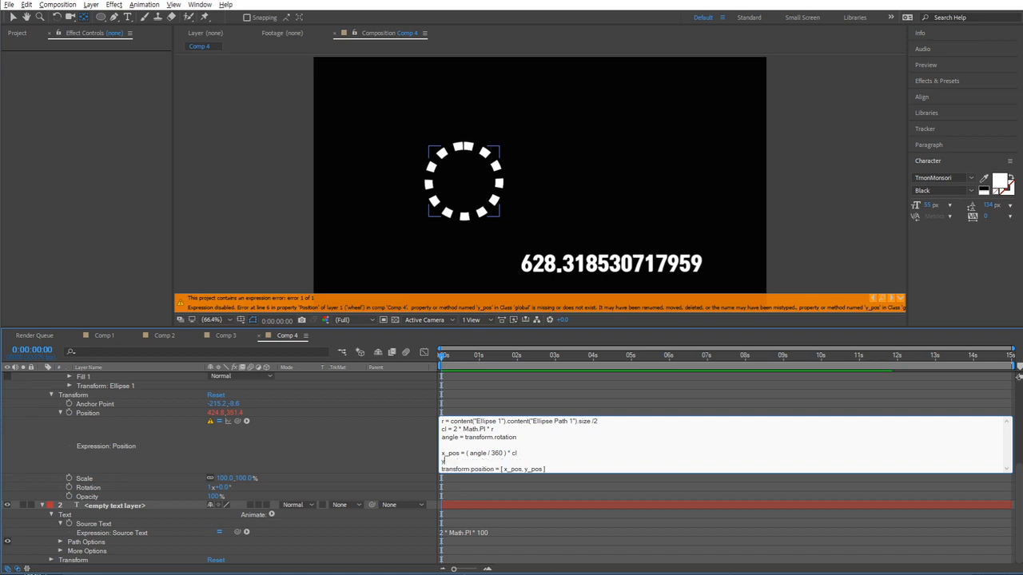
type("_pos = value[1]")
left_click(384, 444)
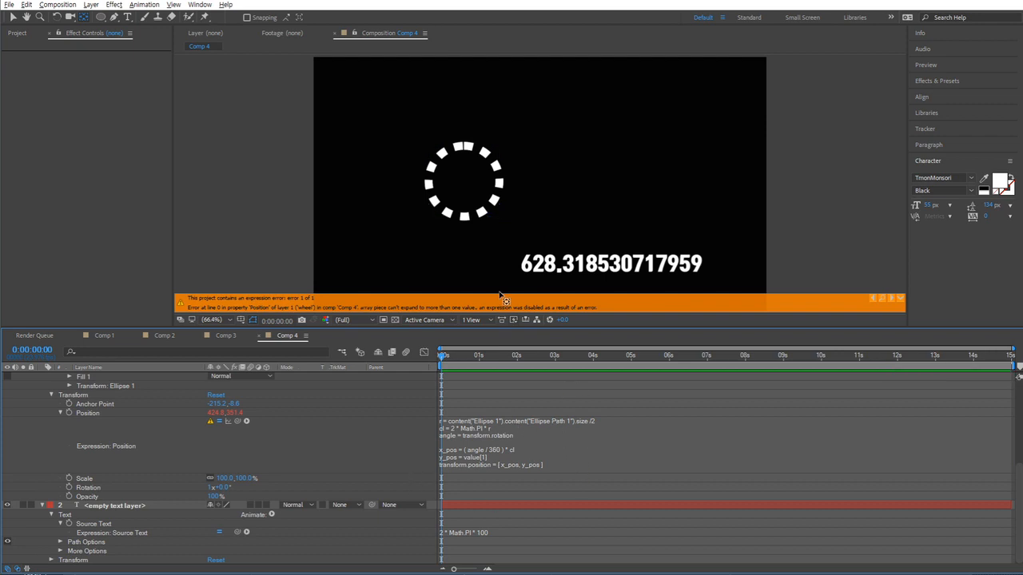
- Insert the index [0] after size in the r line of the wheel's Position expression and apply it
left_click(480, 425)
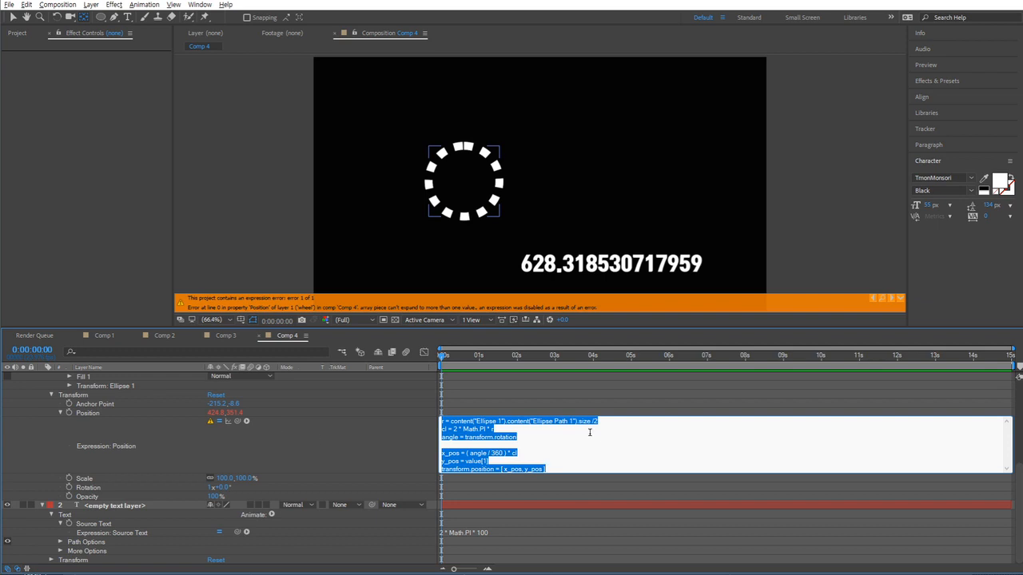
left_click(591, 422)
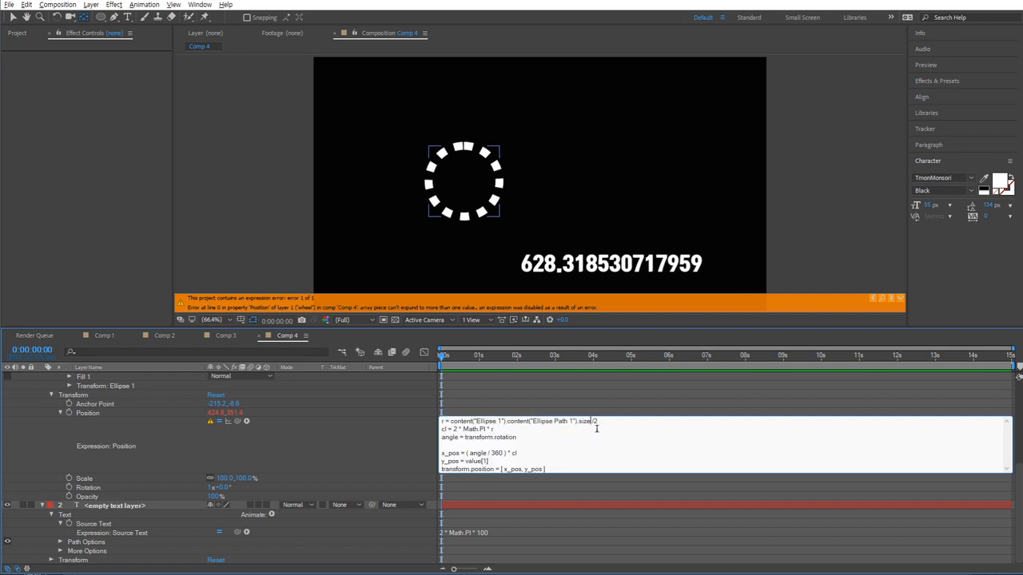
left_click_drag(591, 422, 450, 422)
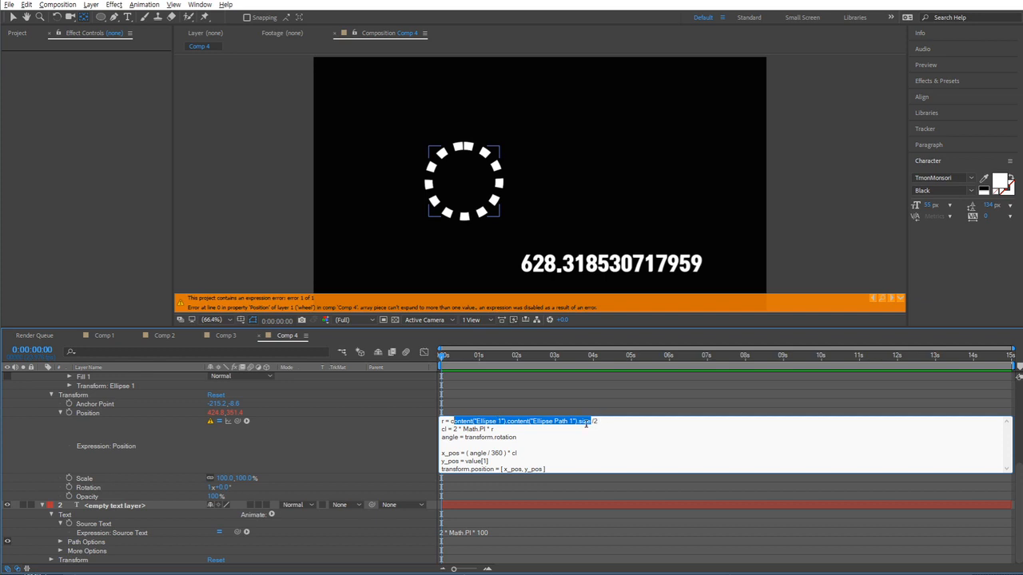
left_click(587, 422)
left_click(591, 421)
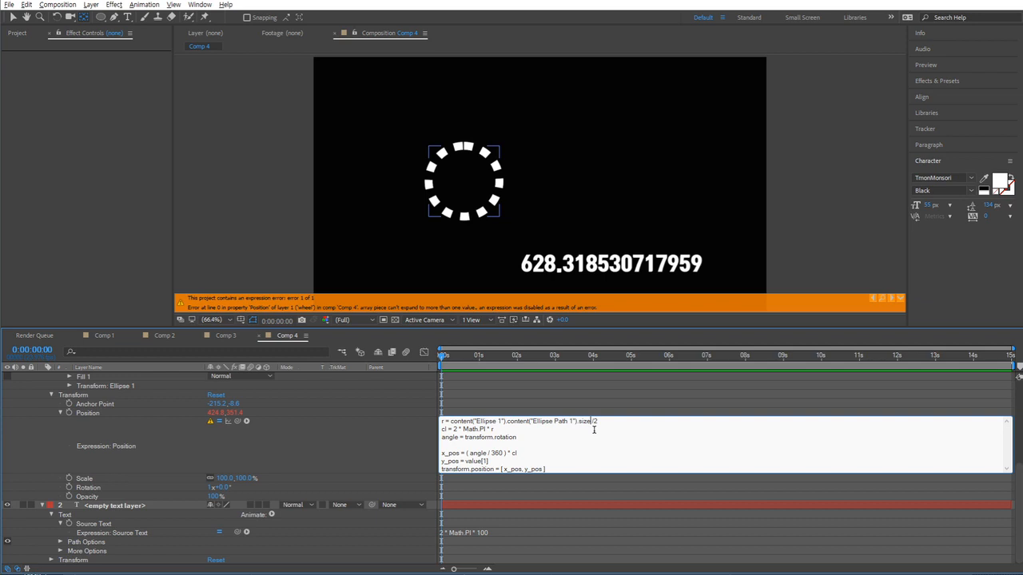
type("[0]")
left_click(387, 438)
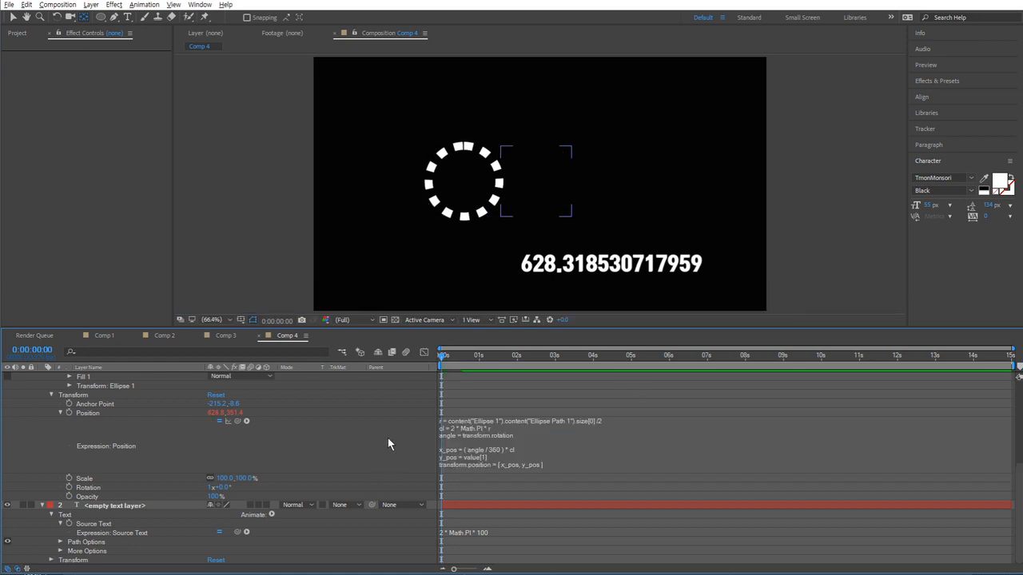
left_click(434, 436)
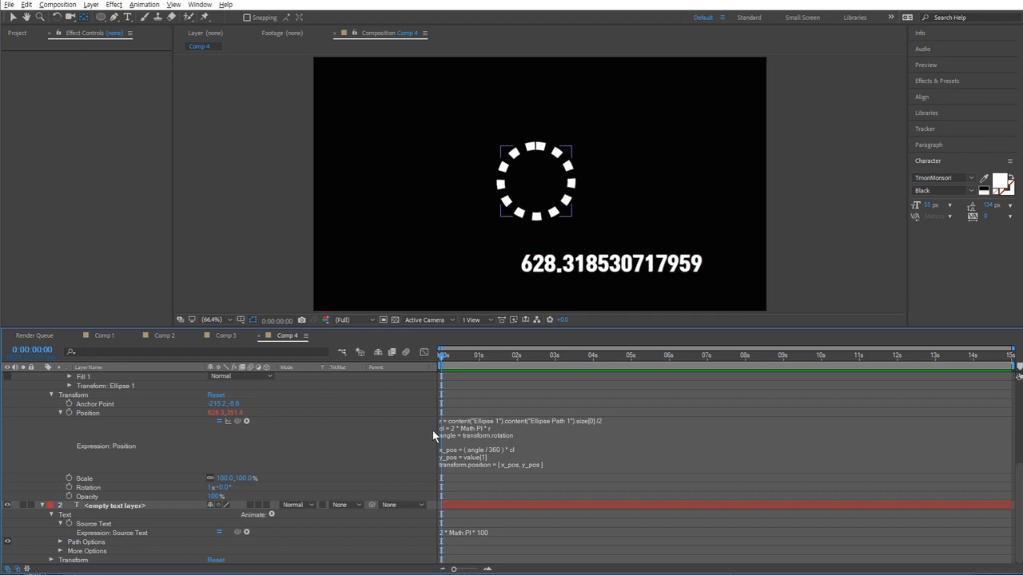
- Set the wheel's Rotation to 0 revolutions and deselect the property
left_click(211, 489)
type("0")
key("Return")
left_click(263, 485)
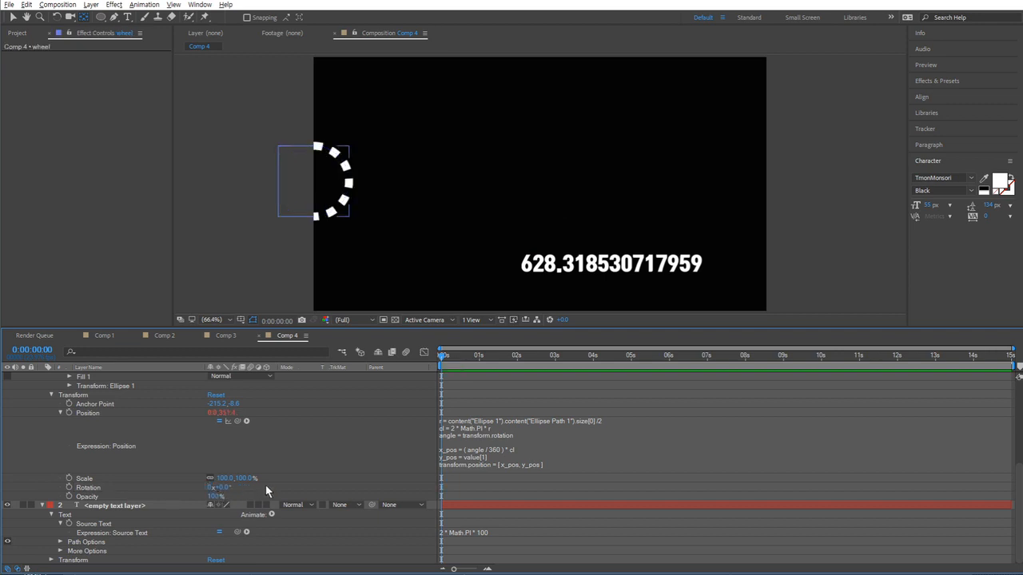
- Test the rolling by scrubbing the wheel's Rotation forward and trying one full revolution, and return the value to 0x+0.0°
left_click_drag(227, 487, 379, 550)
left_click(234, 489)
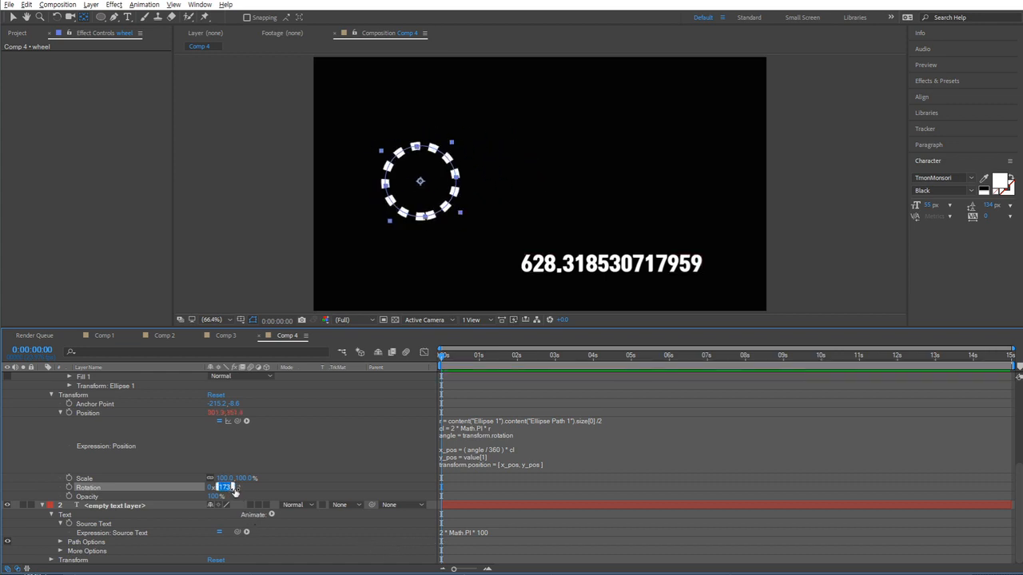
type("0")
key("Return")
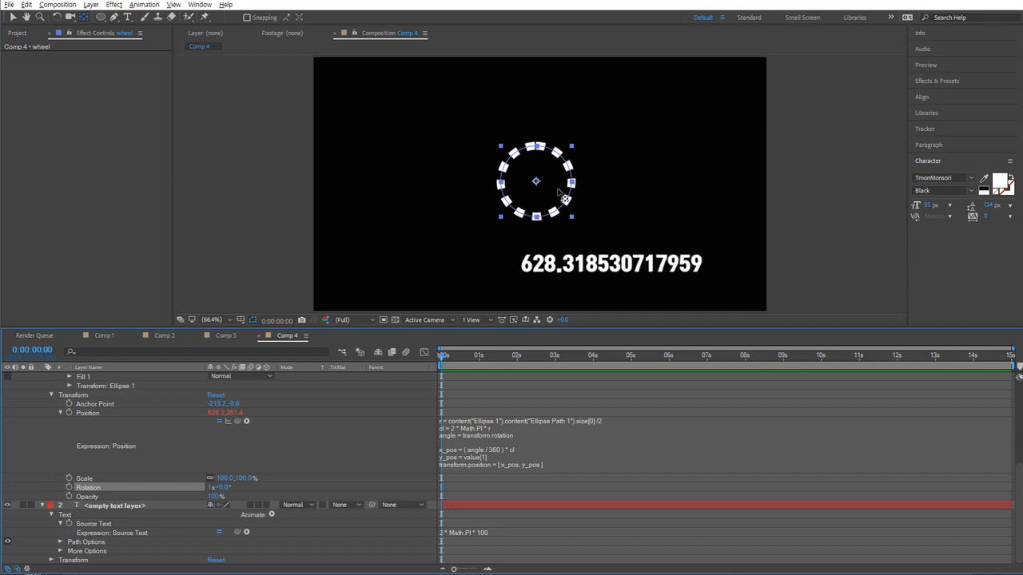
left_click(210, 488)
type("0")
key("Return")
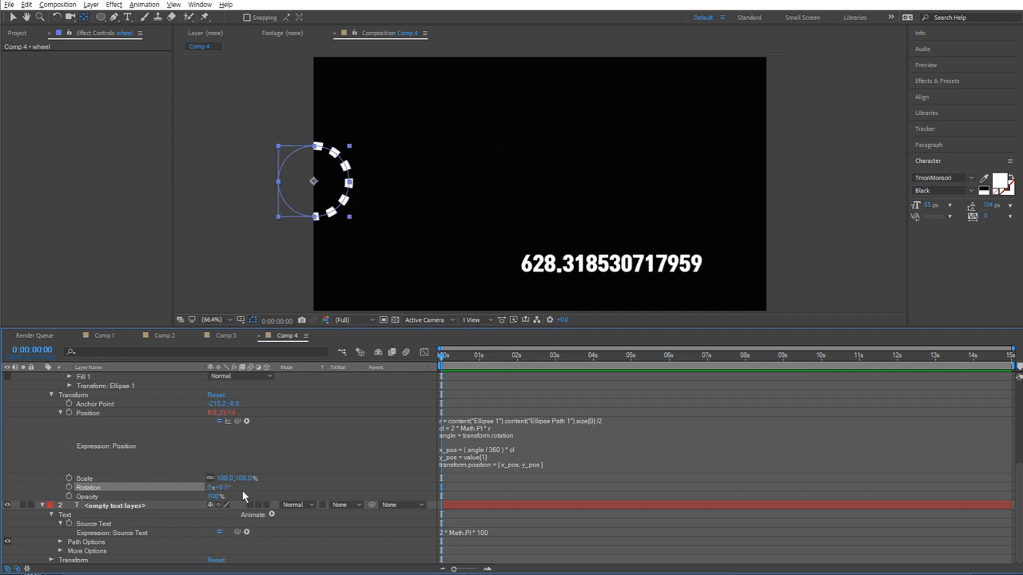
- Keyframe the wheel's Rotation at 0 seconds and add a keyframe of 1.6 revolutions at 0:00:03:00
left_click(69, 488)
left_click(555, 356)
left_click(211, 488)
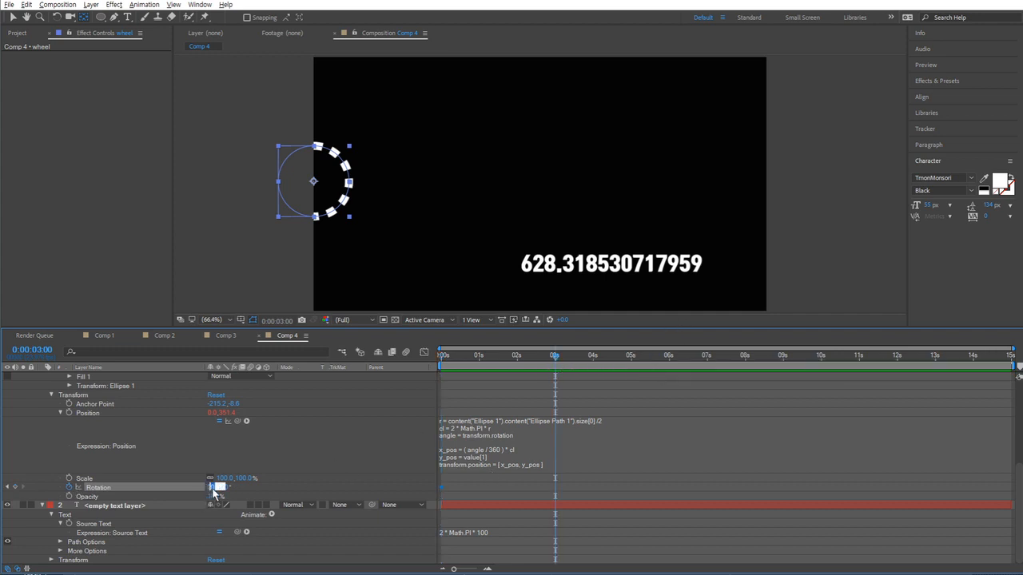
type("1.6")
key("Return")
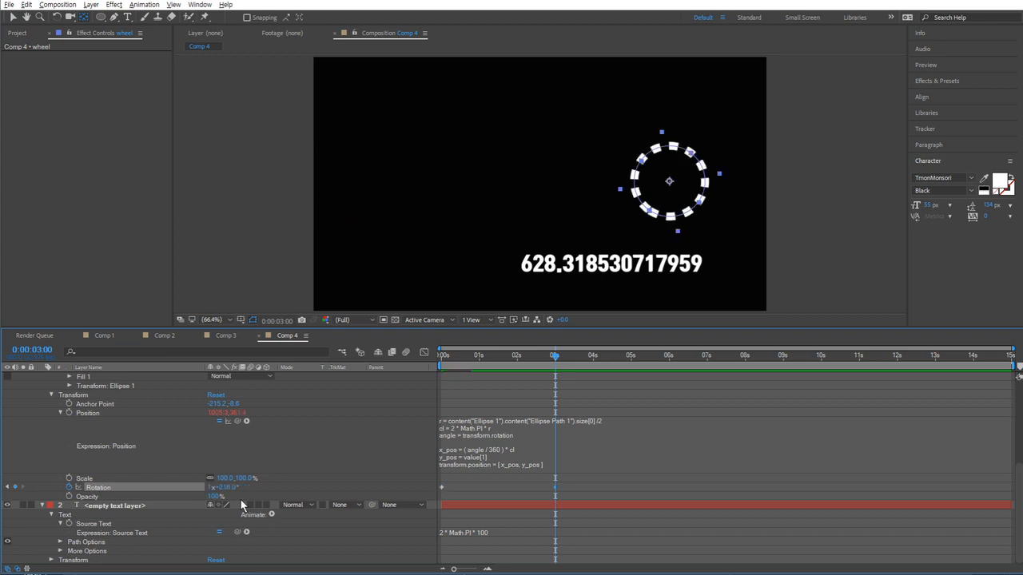
- Preview the rolling wheel animation from the start of the composition
left_click_drag(524, 358, 418, 360)
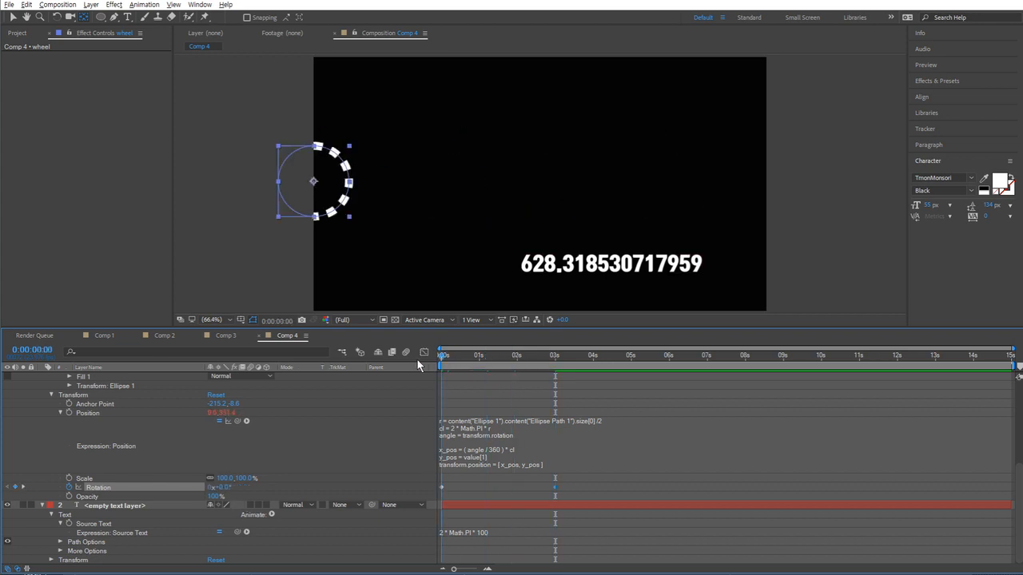
key("space")
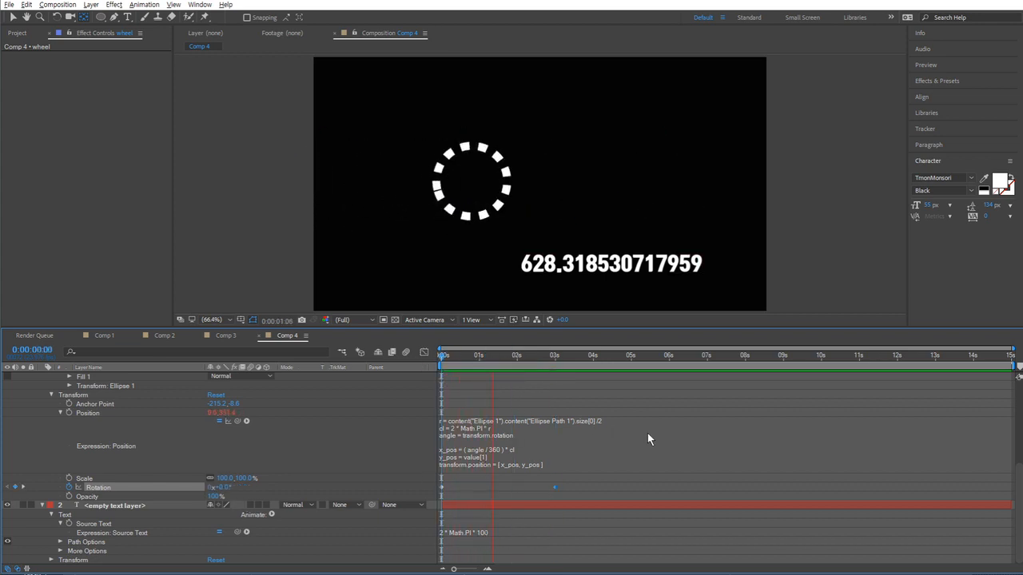
key("space")
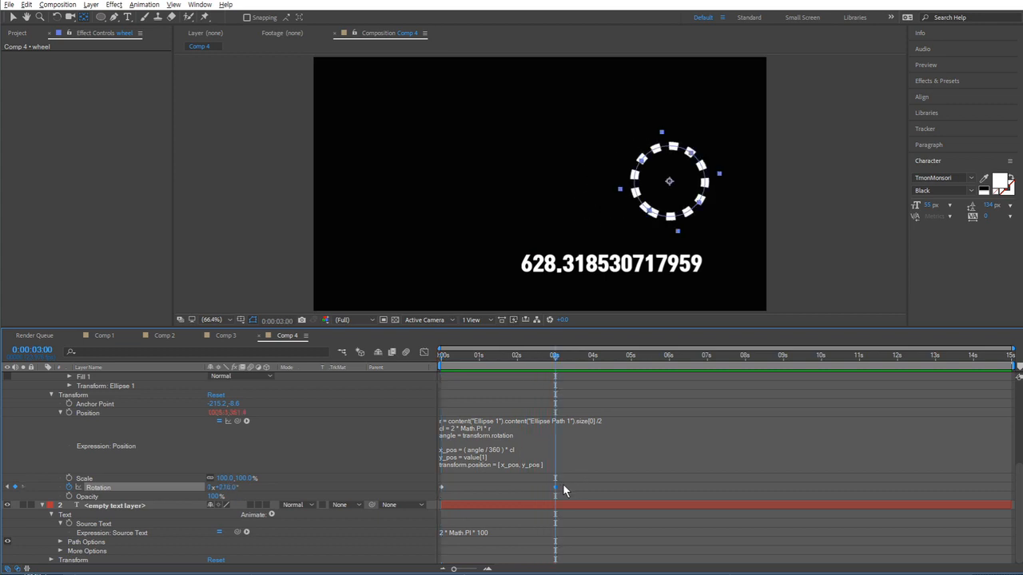
- Move the wheel's second Rotation keyframe to about 5 seconds and play the slower roll from the start
left_click_drag(556, 486, 637, 485)
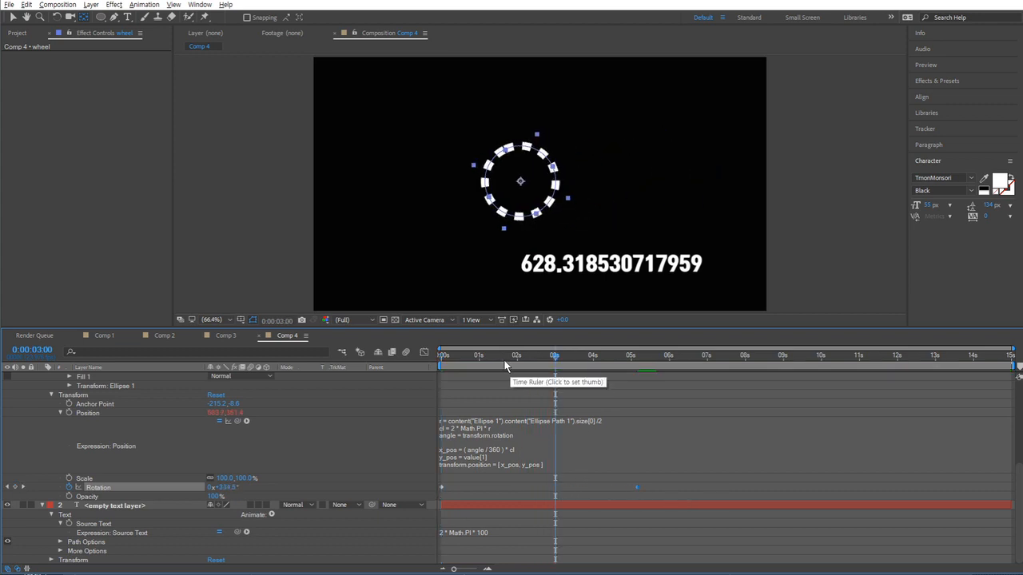
key("Home")
key("space")
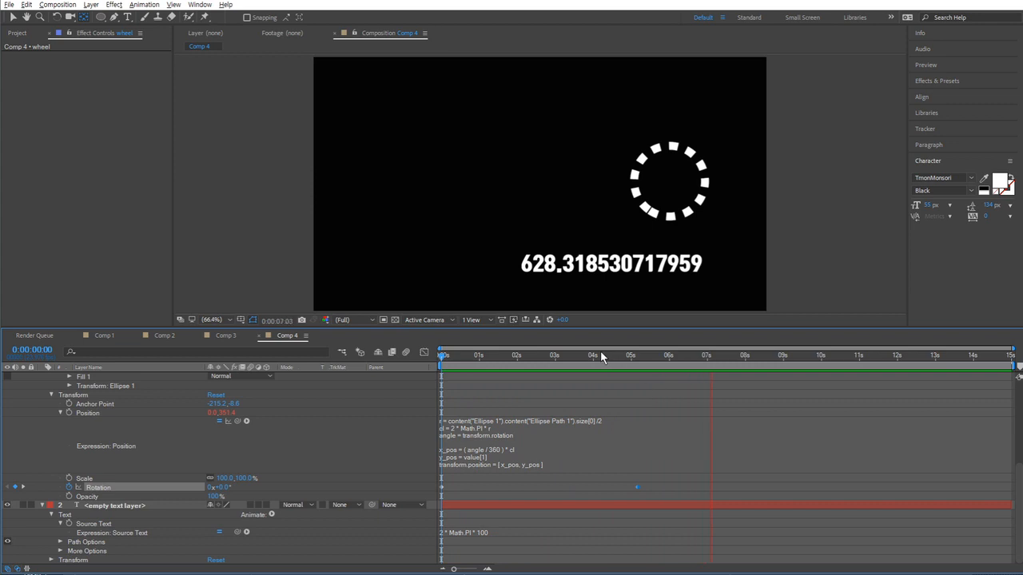
key("space")
key("space")
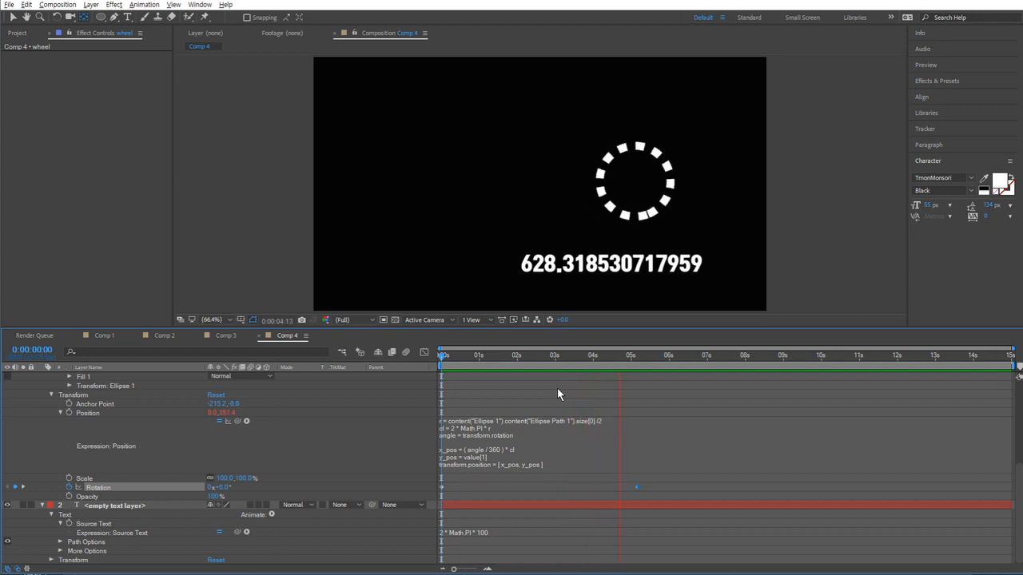
key("space")
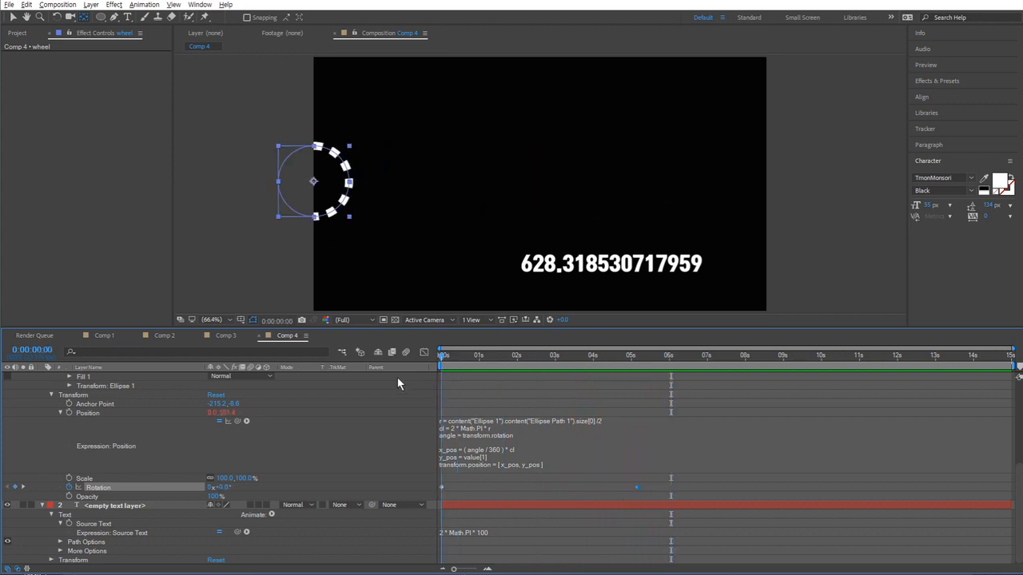
- Highlight Math.PI in the cl line of the Position expression without editing it, and scrub the timeline to 0:00:01:13 to examine the roll
left_click(504, 428)
left_click(489, 430)
left_click_drag(487, 429, 465, 430)
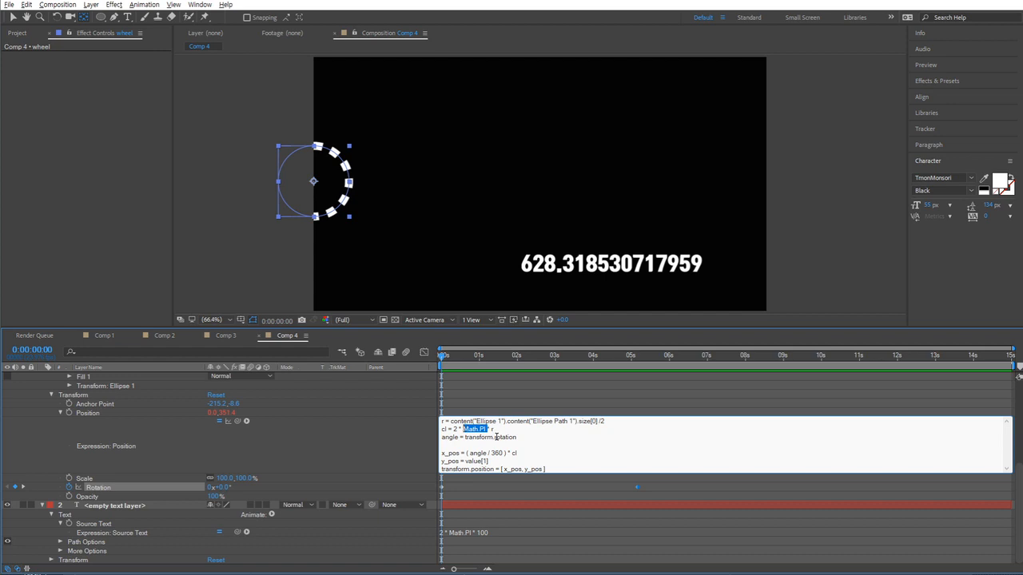
left_click(404, 444)
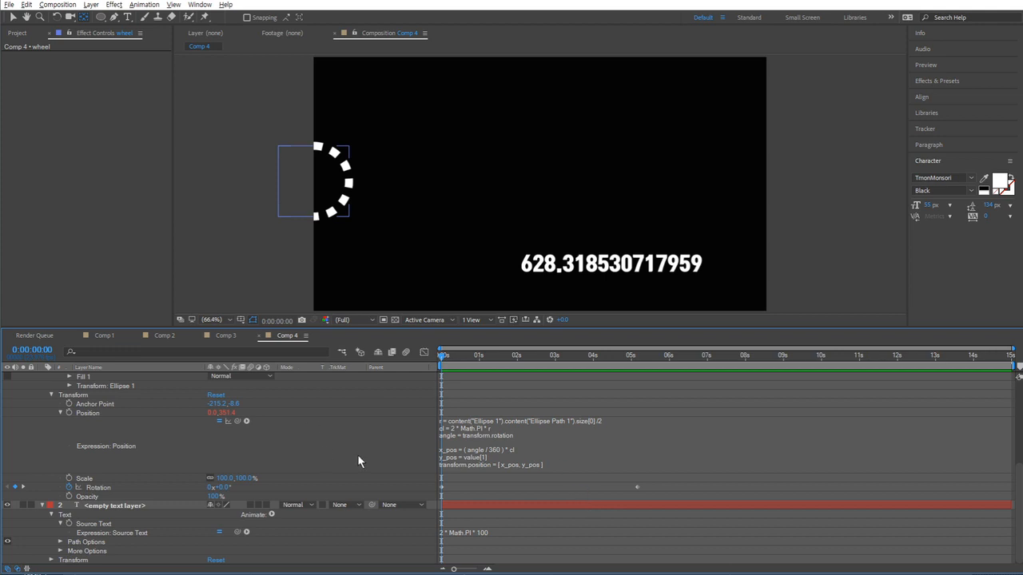
left_click_drag(455, 357, 412, 379)
left_click_drag(452, 357, 502, 354)
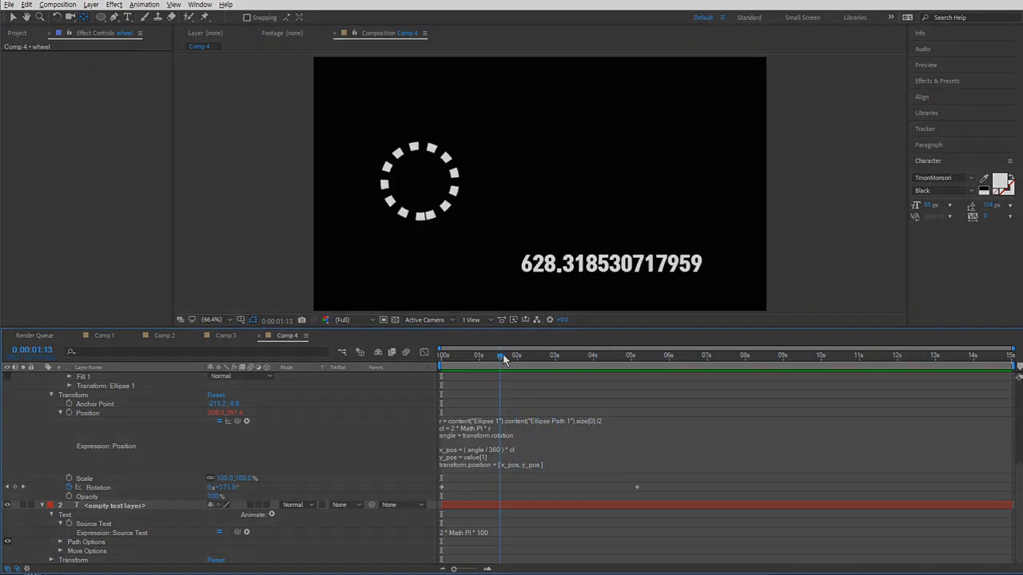